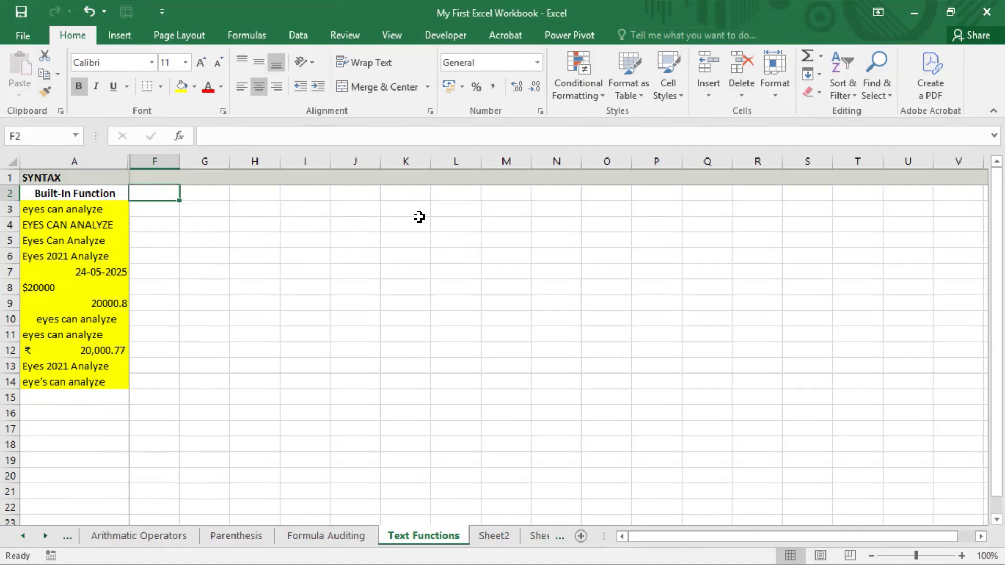
- Enter the heading CONCATENATE in cell F2 and autofit column F to its contents
{"action": "type", "text": "CONCATE"}
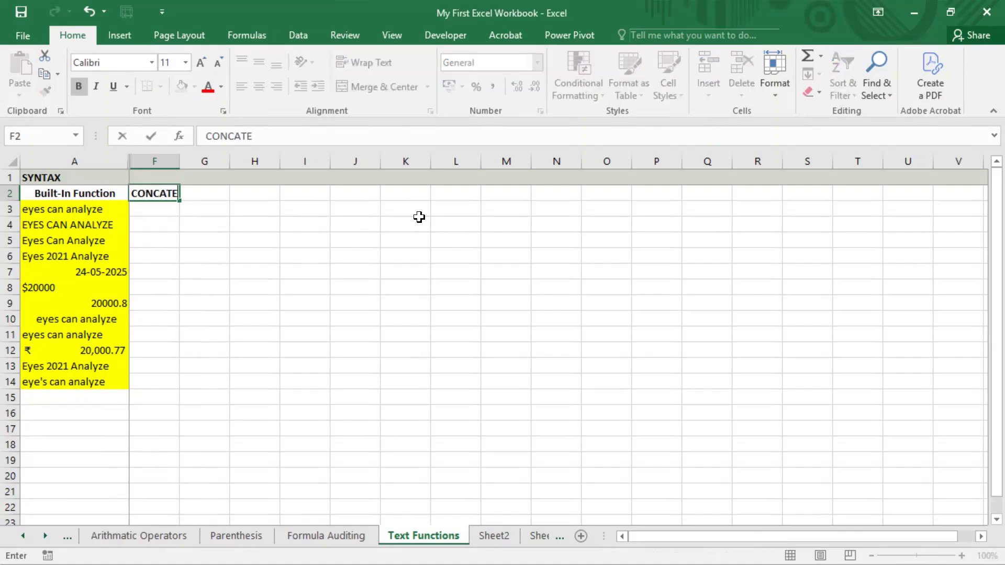
{"action": "type", "text": "NATE"}
{"action": "key", "text": "Return"}
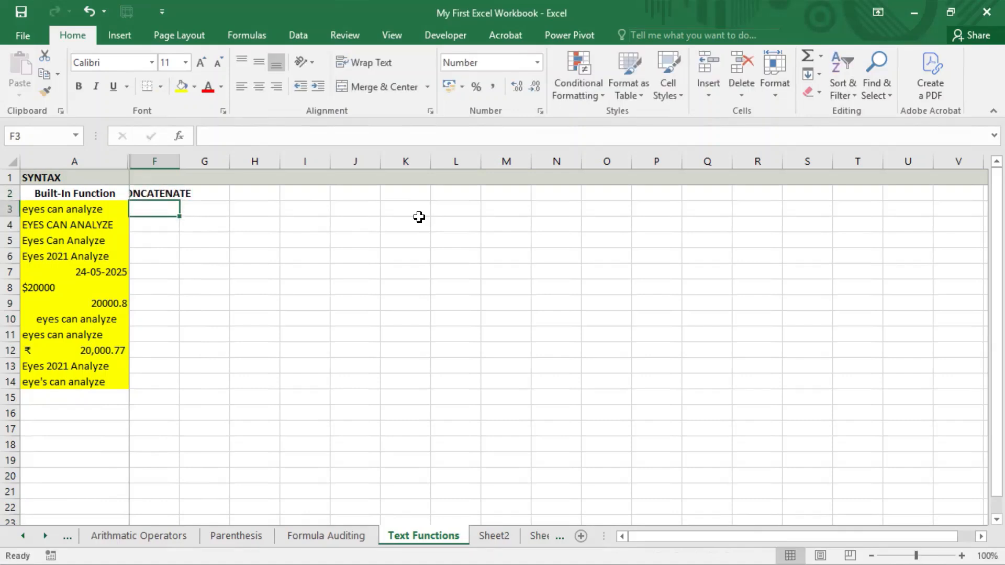
{"action": "key", "text": "Up"}
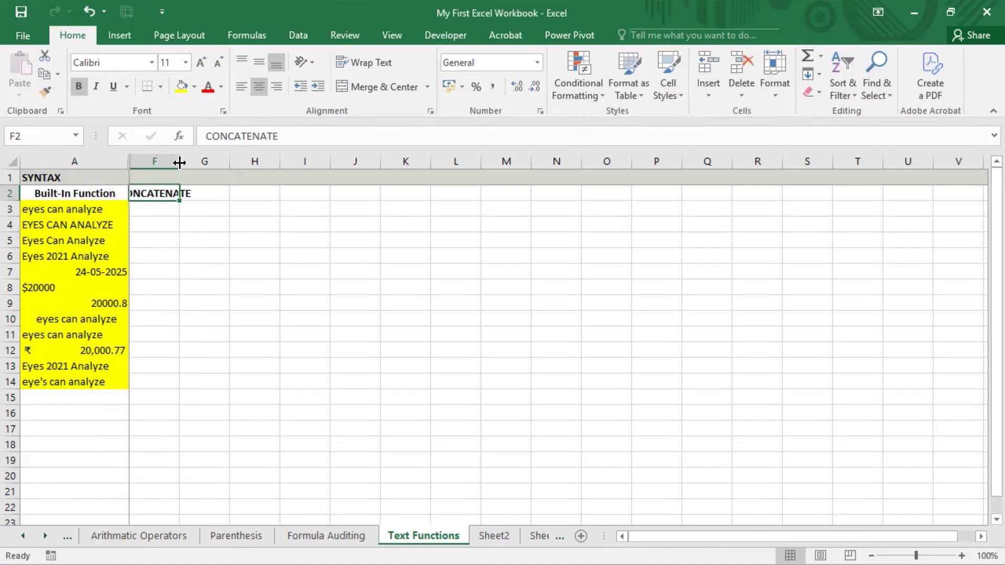
{"action": "double_click", "coordinate": [179, 163]}
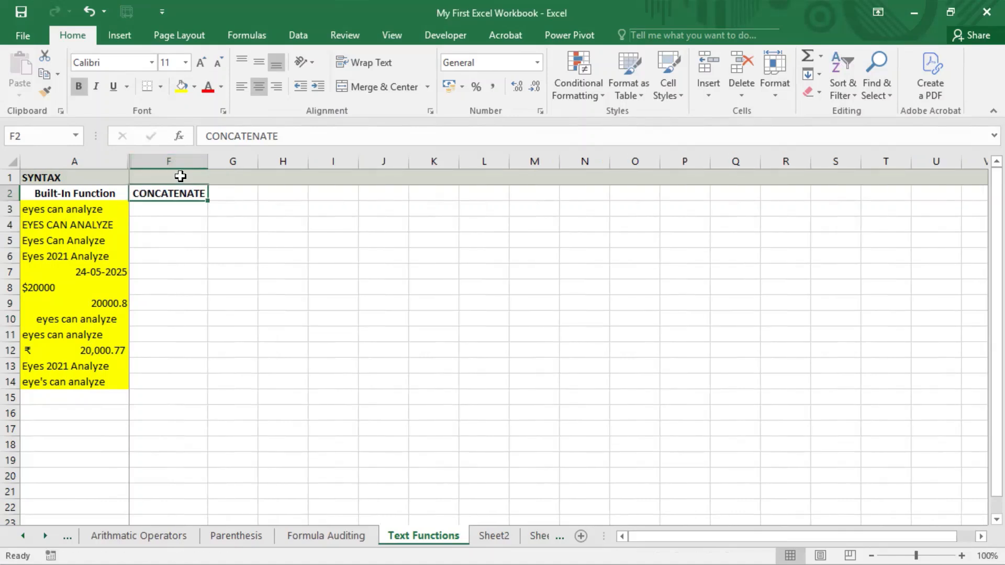
- Enter the function's syntax CONCATENATE(Text, Text1,...) as plain text in cell F1
{"action": "left_click", "coordinate": [180, 177]}
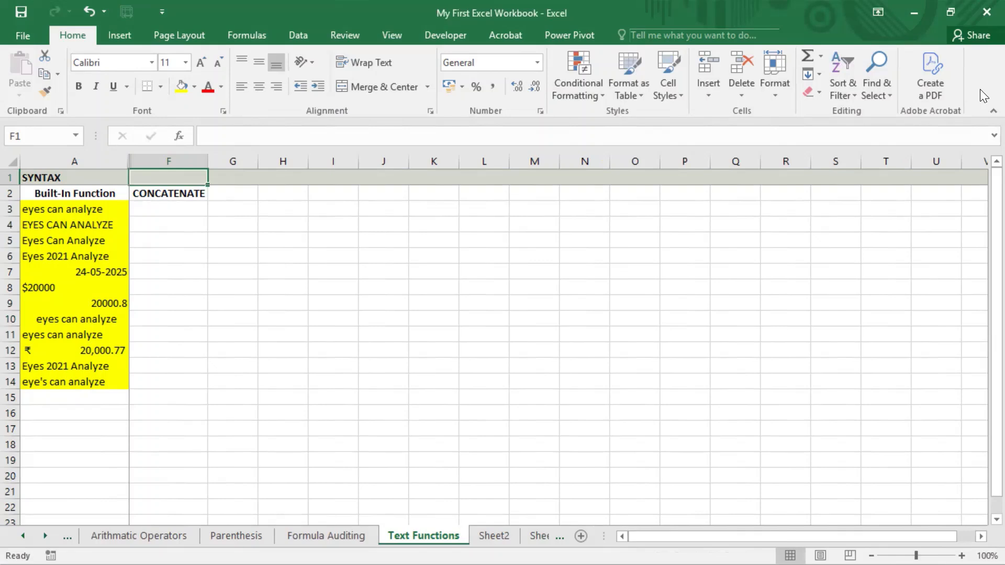
{"action": "left_click", "coordinate": [501, 1]}
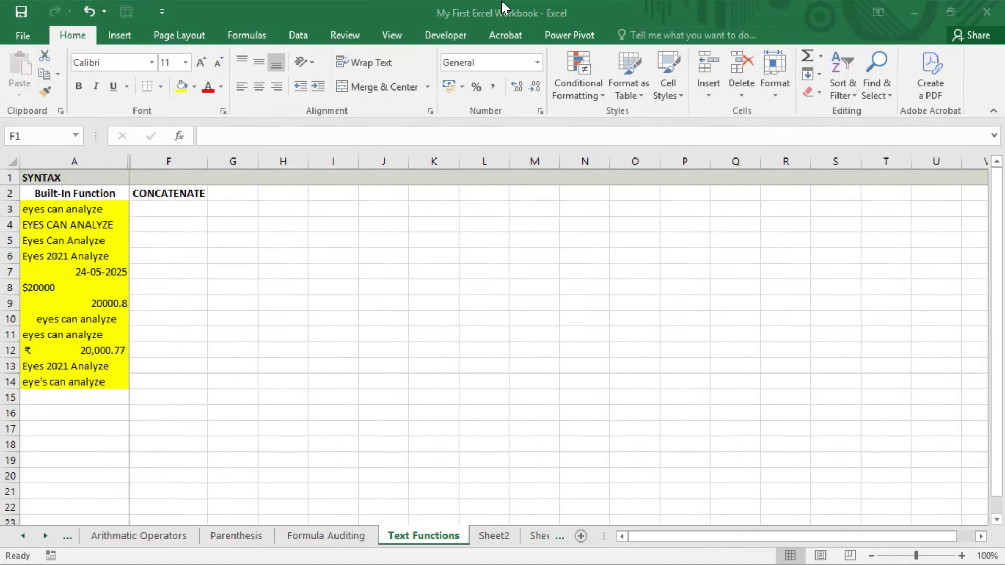
{"action": "left_click", "coordinate": [171, 175]}
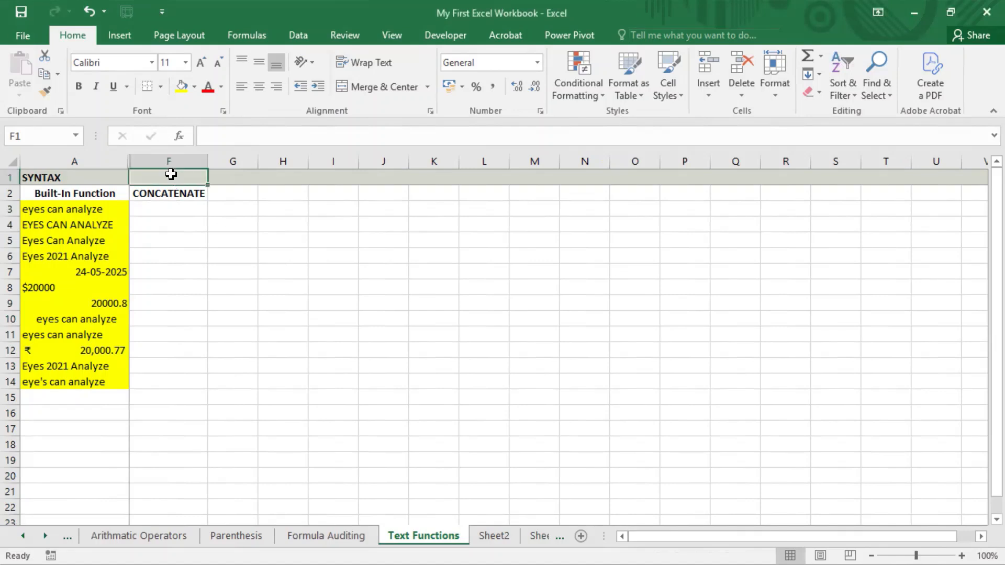
{"action": "type", "text": "CONCATENATE"}
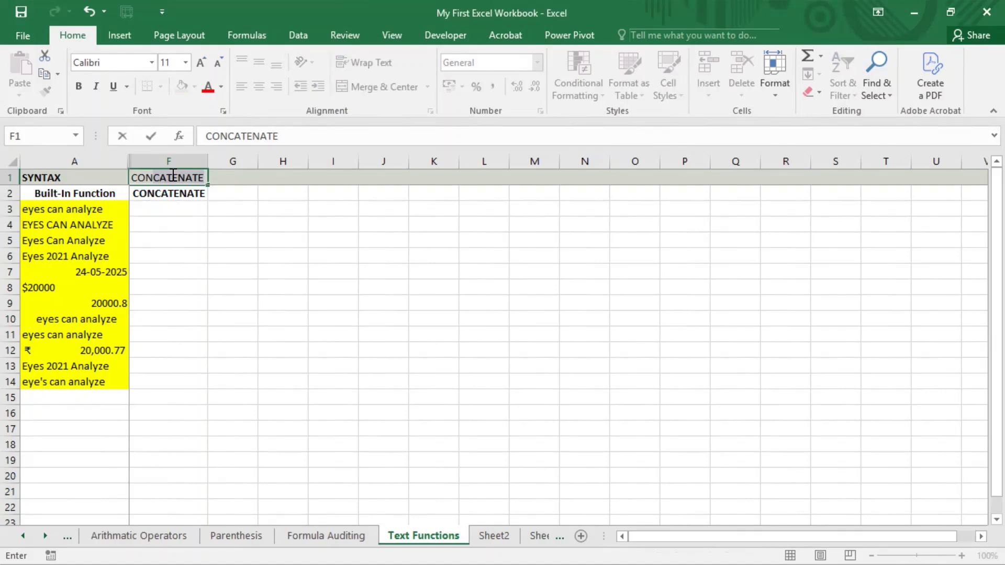
{"action": "key", "text": "Tab"}
{"action": "key", "text": "Left"}
{"action": "key", "text": "F2"}
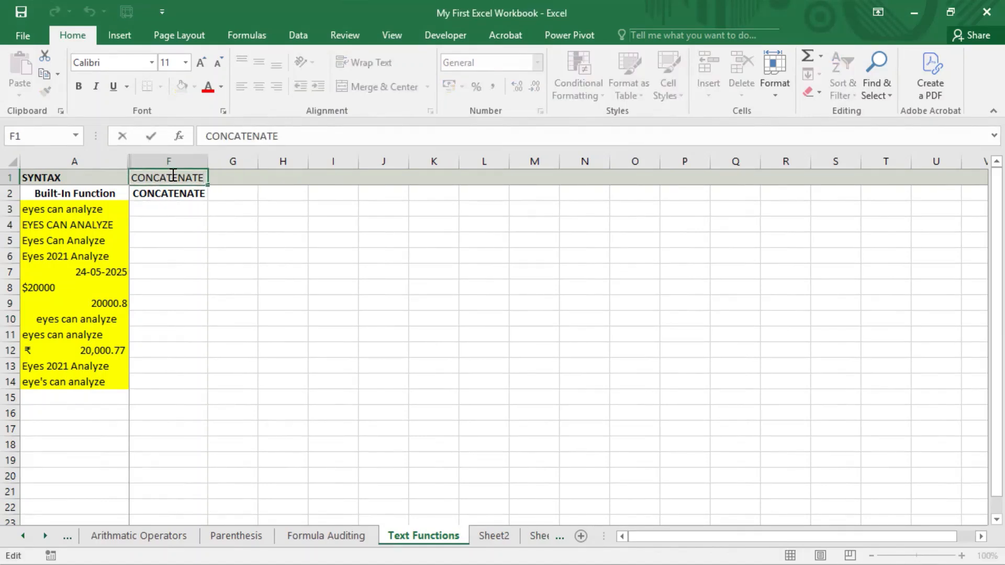
{"action": "type", "text": "(Text, Text1"}
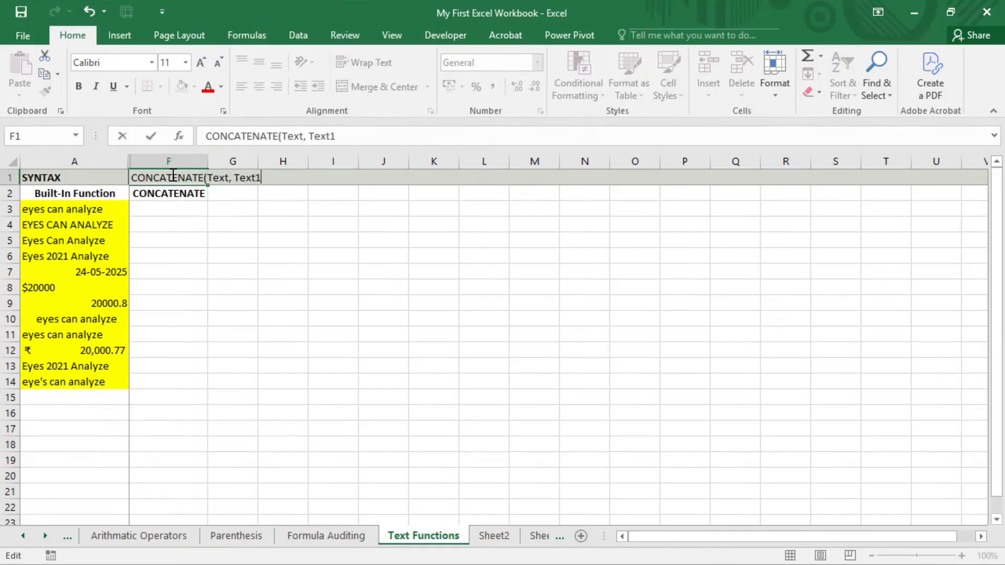
{"action": "type", "text": "...)"}
{"action": "key", "text": "Left"}
{"action": "key", "text": "Left"}
{"action": "key", "text": "Left"}
{"action": "key", "text": "Left"}
{"action": "key", "text": "Left"}
{"action": "key", "text": "Right"}
{"action": "type", "text": ","}
{"action": "key", "text": "Return"}
{"action": "key", "text": "Up"}
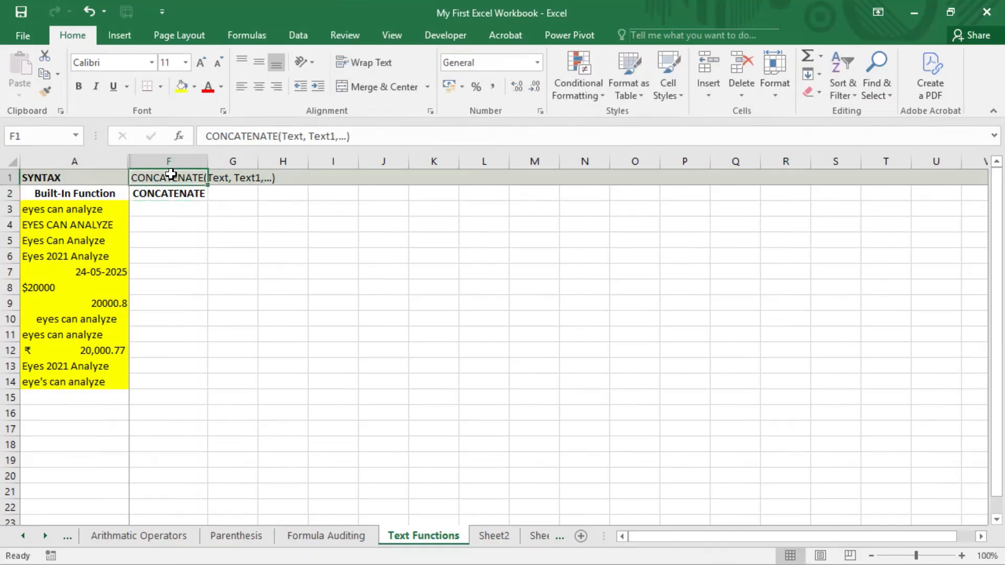
- Enter the formula =CONCATENATE(A3,A4,A5) in cell F3 to join the first three sample texts
{"action": "key", "text": "Down"}
{"action": "key", "text": "Down"}
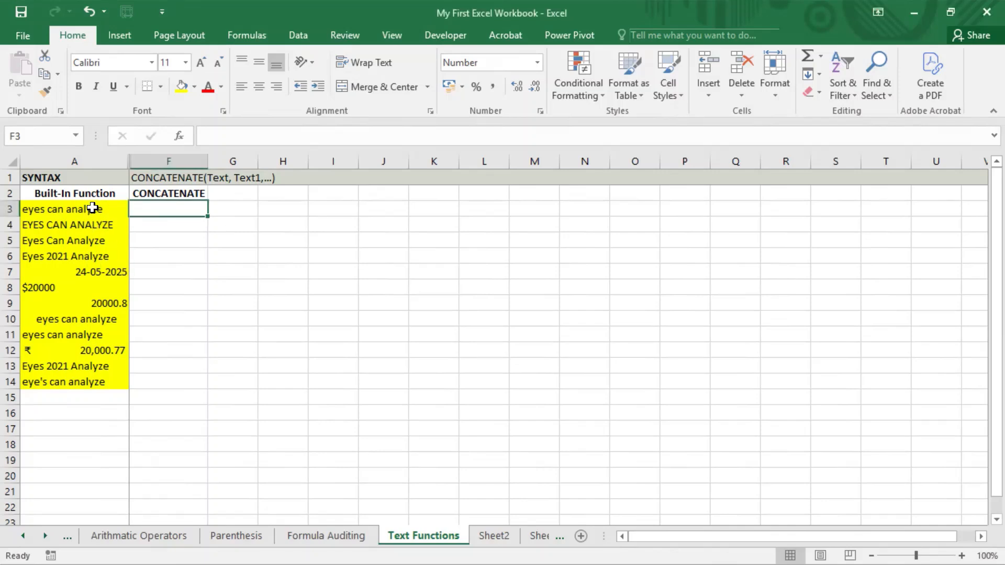
{"action": "left_click_drag", "start_coordinate": [93, 209], "coordinate": [96, 226]}
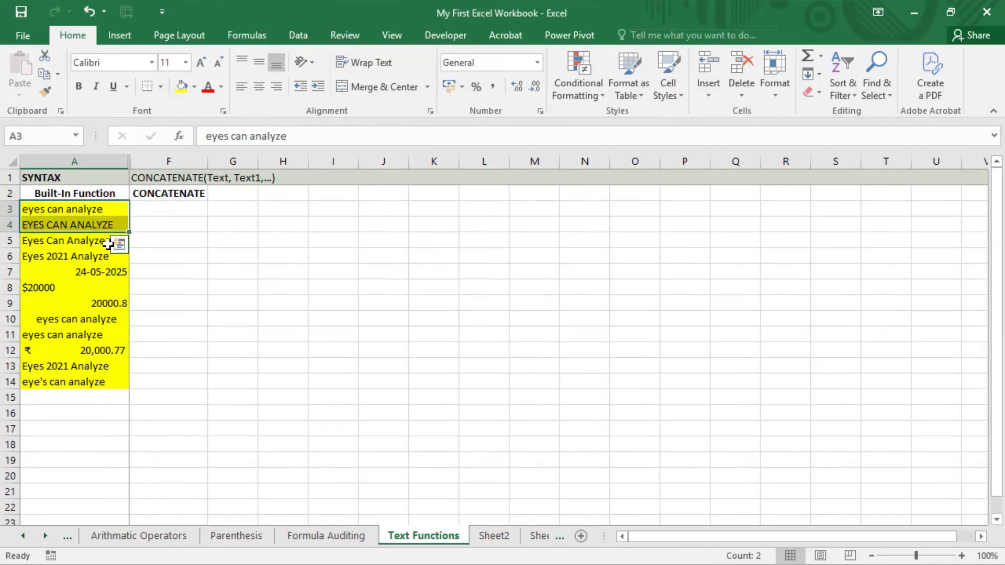
{"action": "left_click", "coordinate": [186, 211]}
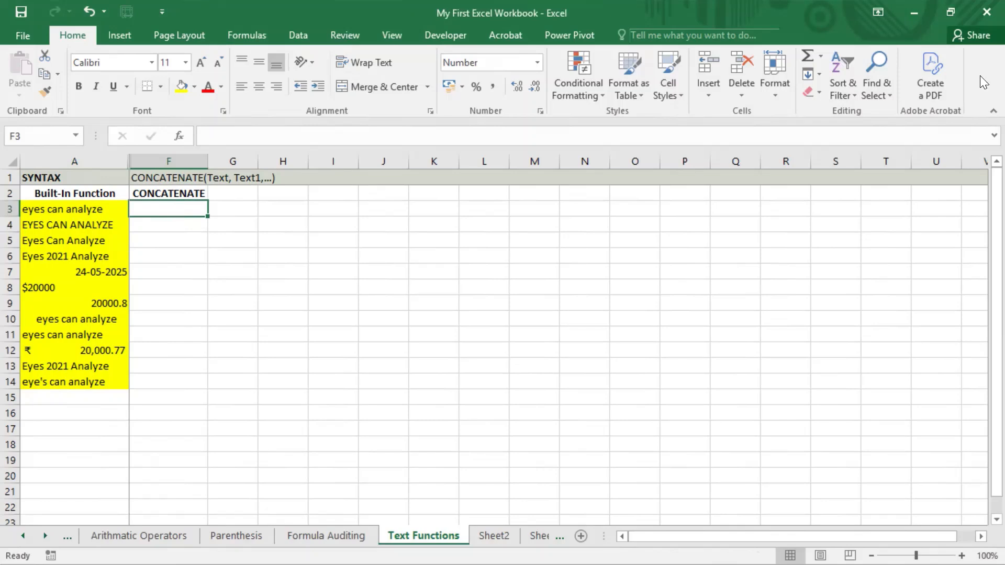
{"action": "type", "text": "=conca"}
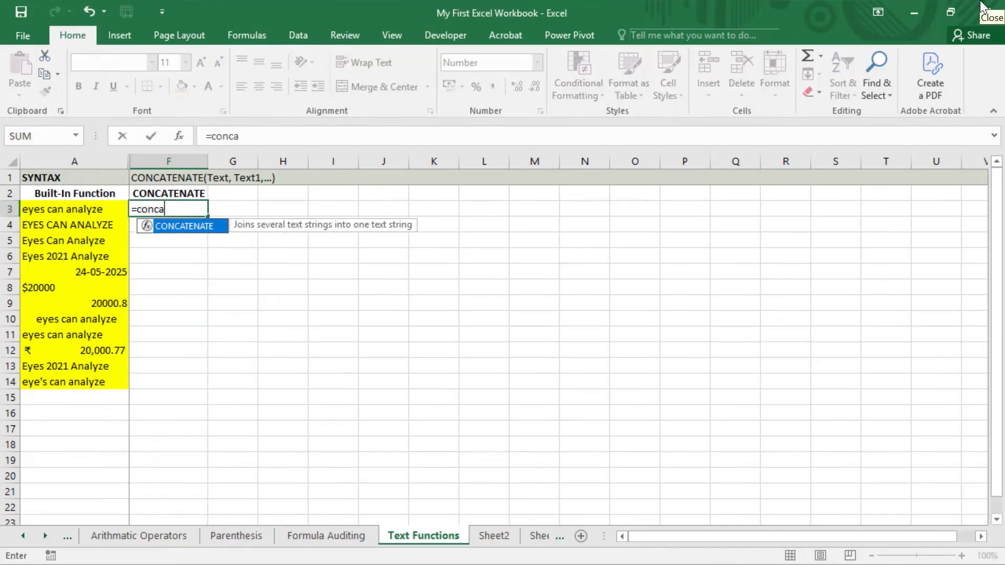
{"action": "key", "text": "Tab"}
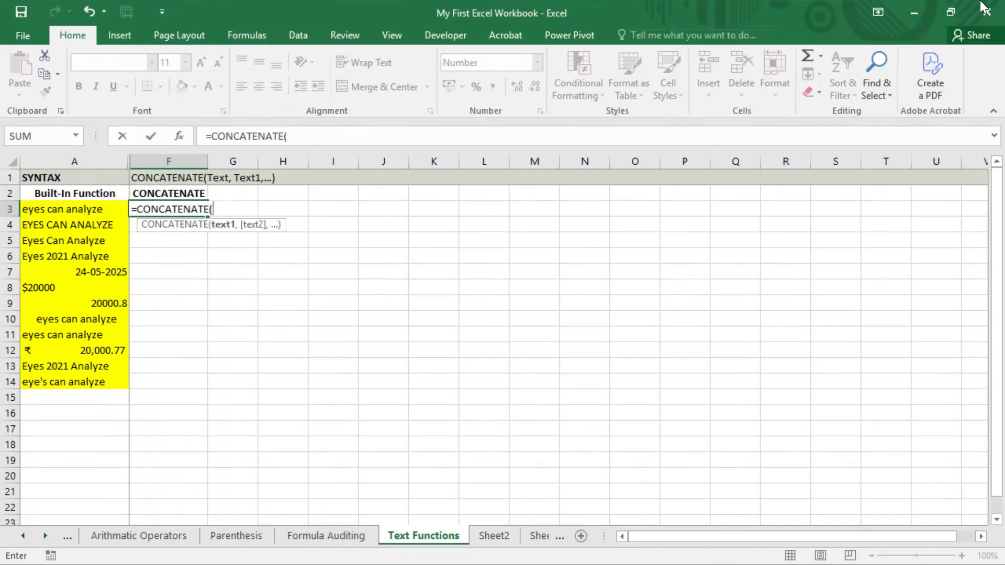
{"action": "key", "text": "Left"}
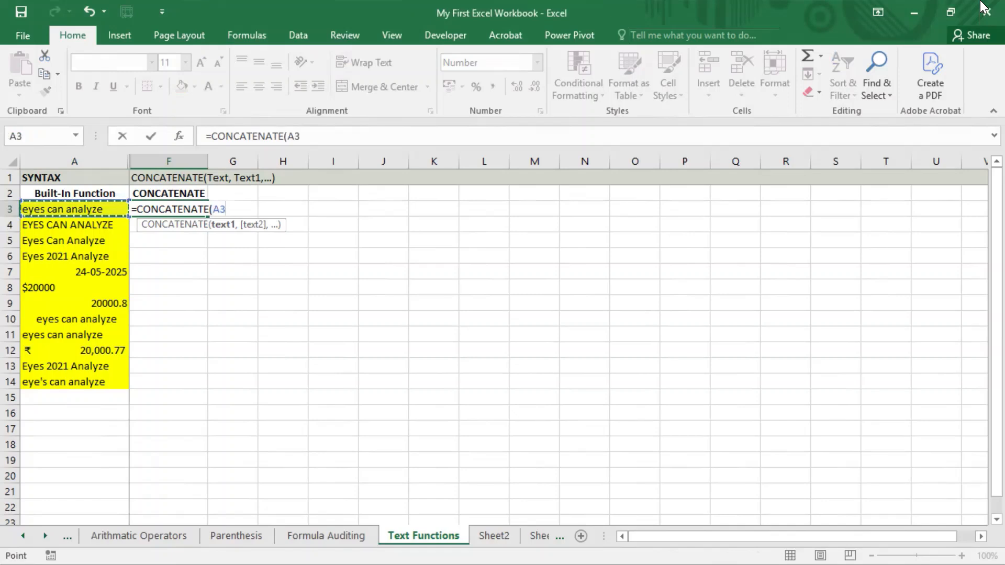
{"action": "type", "text": ","}
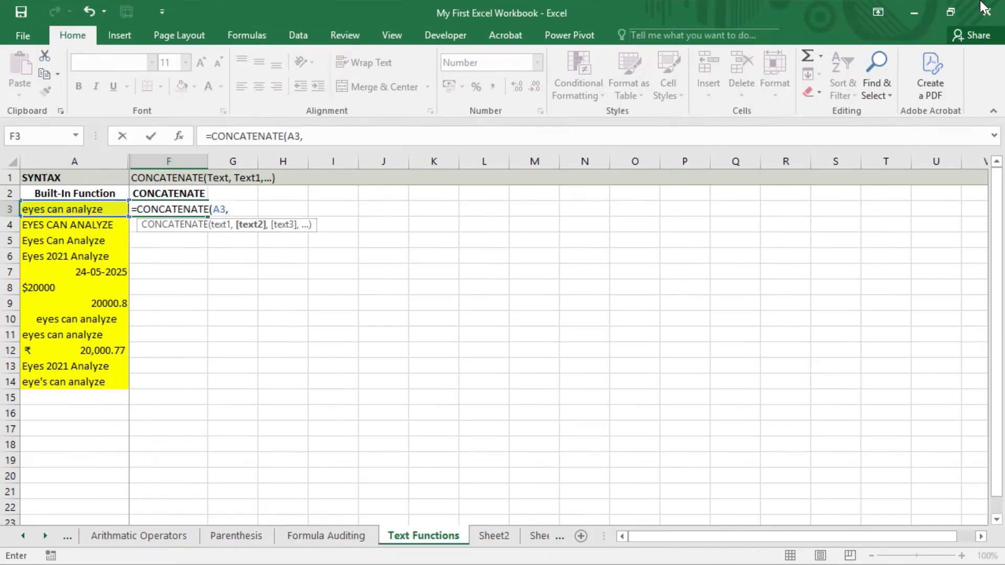
{"action": "key", "text": "Left"}
{"action": "key", "text": "Down"}
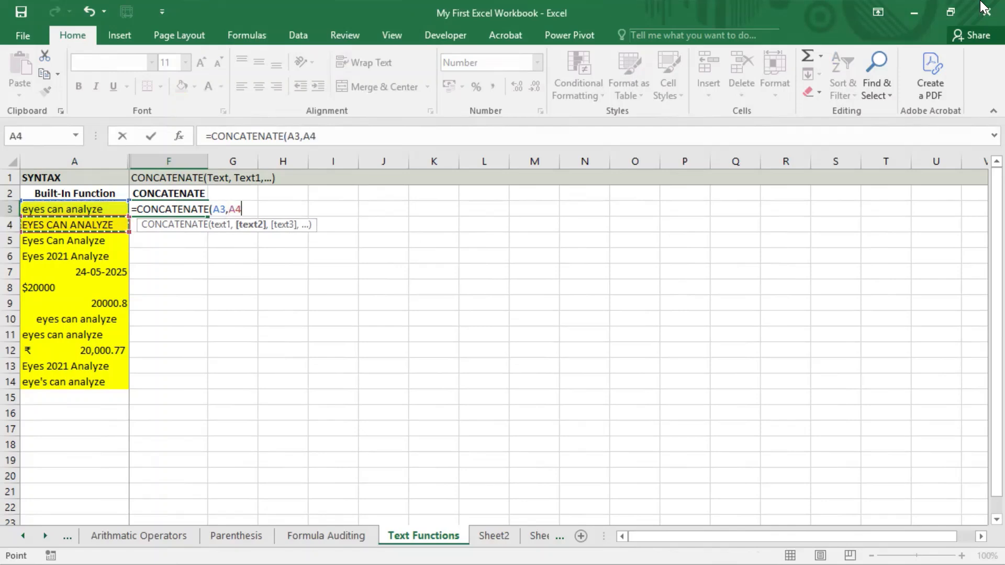
{"action": "type", "text": ","}
{"action": "key", "text": "Left"}
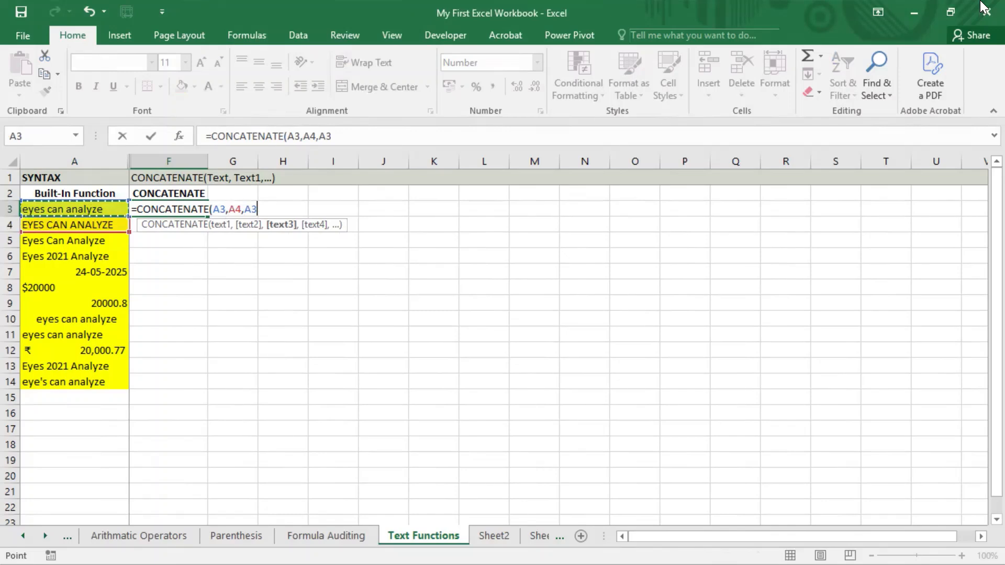
{"action": "key", "text": "Down"}
{"action": "key", "text": "Down"}
{"action": "key", "text": "Down"}
{"action": "key", "text": "Up"}
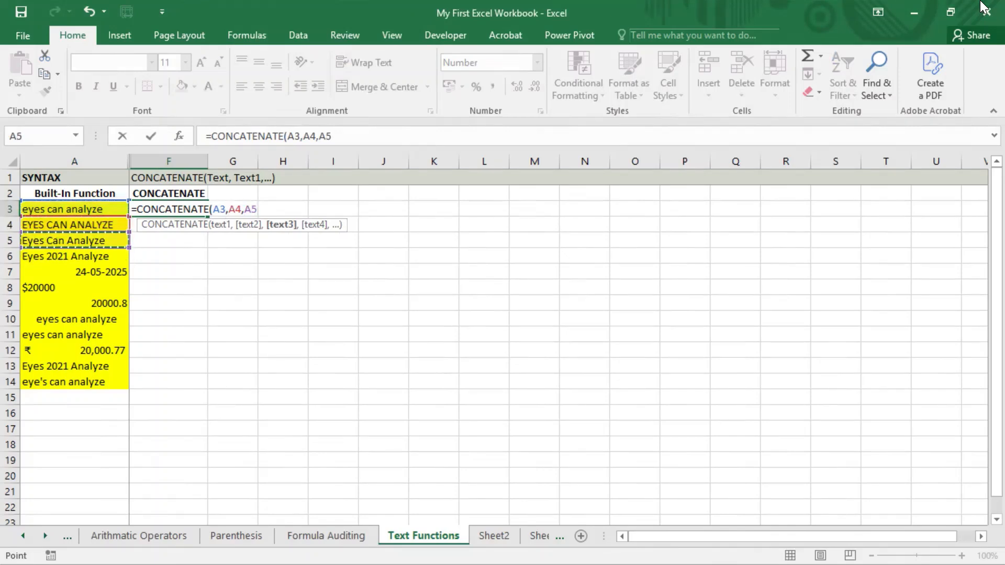
{"action": "key", "text": "Return"}
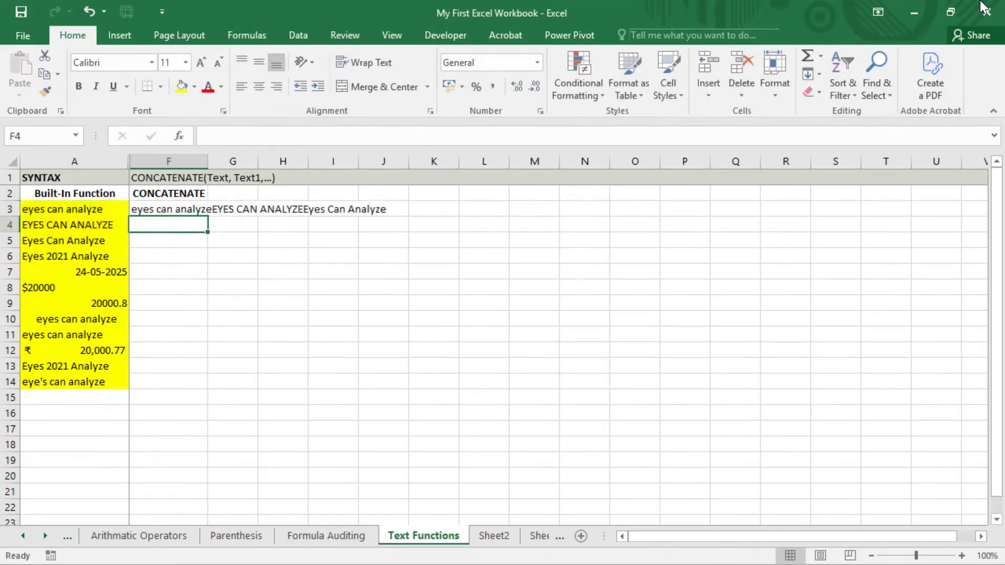
- Compare the source texts in A3:A5 with the joined text in F3, checking how the pieces are separated
{"action": "key", "text": "Up"}
{"action": "key", "text": "Left"}
{"action": "key", "text": "shift+Down"}
{"action": "key", "text": "shift+Down"}
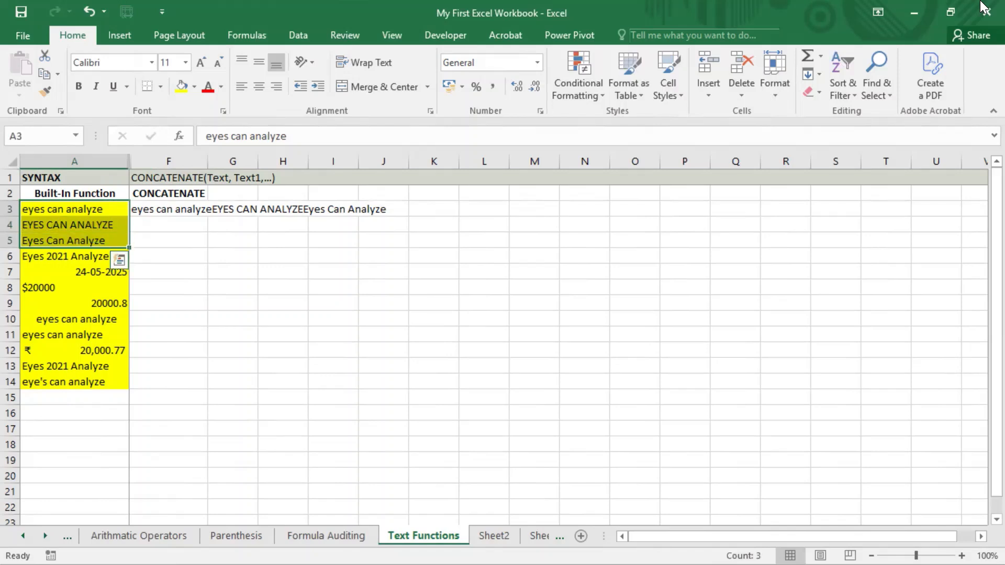
{"action": "key", "text": "Right"}
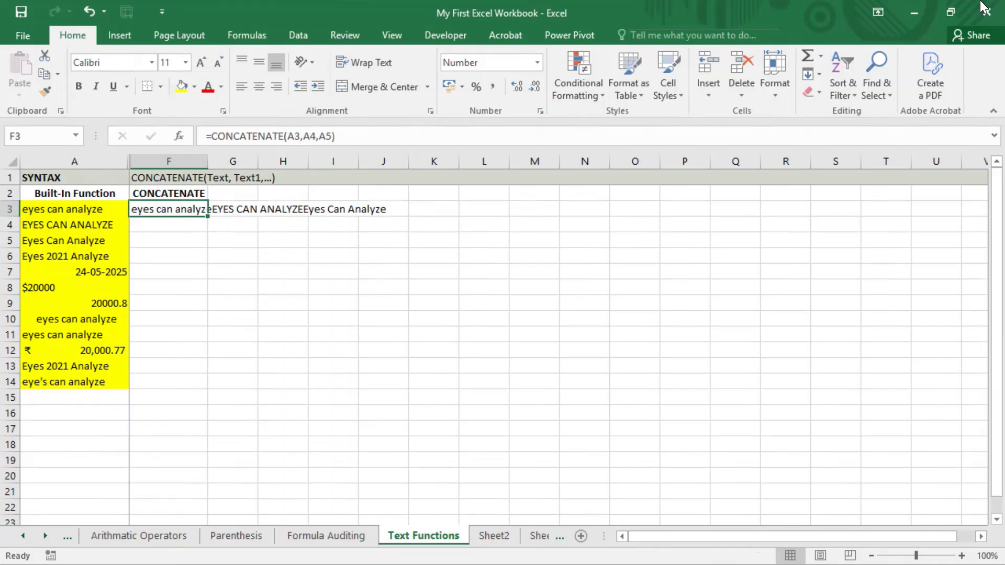
{"action": "key", "text": "Left"}
{"action": "key", "text": "Right"}
{"action": "key", "text": "Right"}
{"action": "key", "text": "Left"}
{"action": "key", "text": "Right"}
{"action": "key", "text": "Right"}
{"action": "key", "text": "Right"}
{"action": "key", "text": "Left"}
{"action": "key", "text": "Left"}
{"action": "key", "text": "Left"}
{"action": "key", "text": "Left"}
{"action": "key", "text": "shift+Down"}
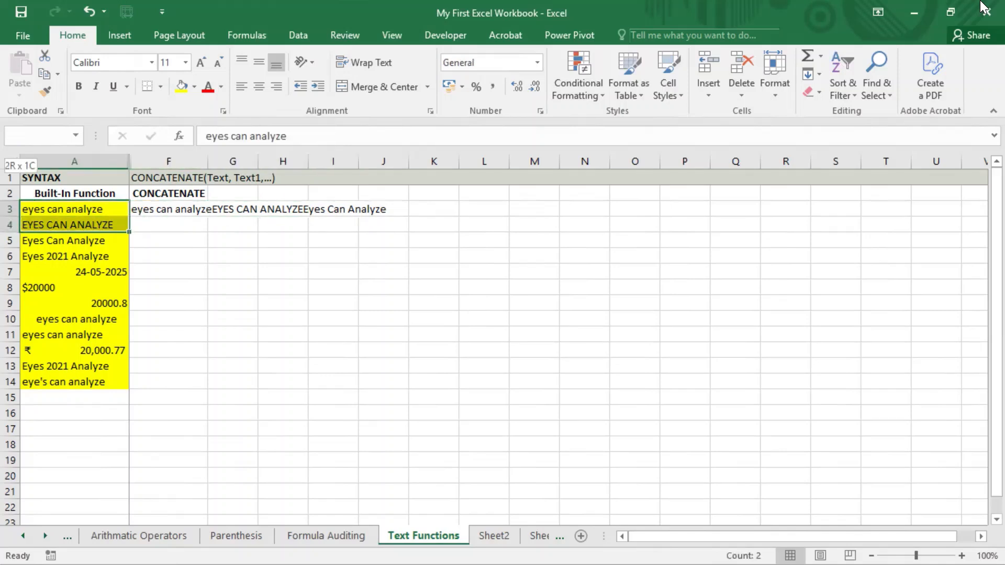
{"action": "key", "text": "shift+Down"}
{"action": "key", "text": "Up"}
{"action": "key", "text": "Right"}
{"action": "key", "text": "Down"}
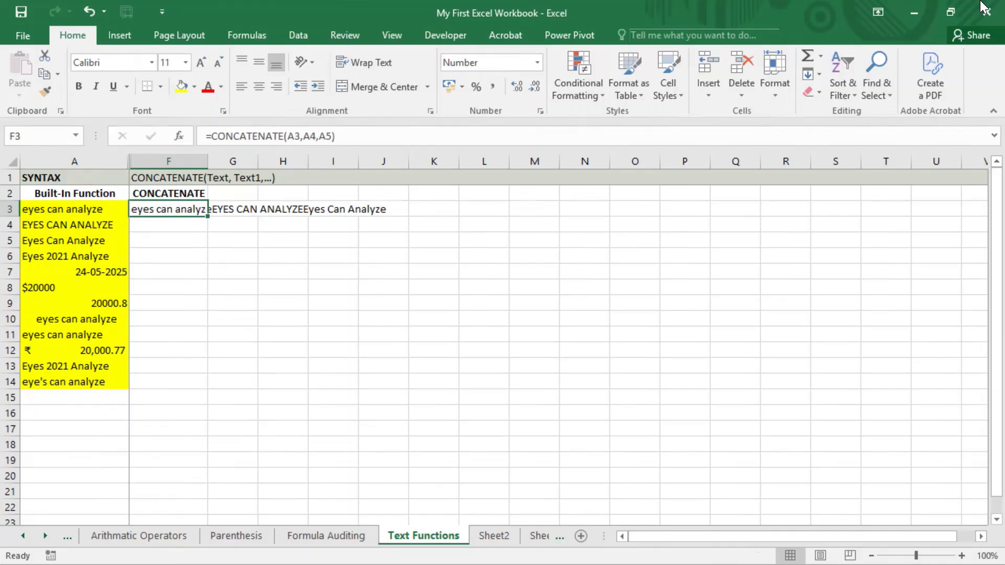
- Edit the F3 formula to insert "-" as a separate argument between A3 and A4
{"action": "key", "text": "F2"}
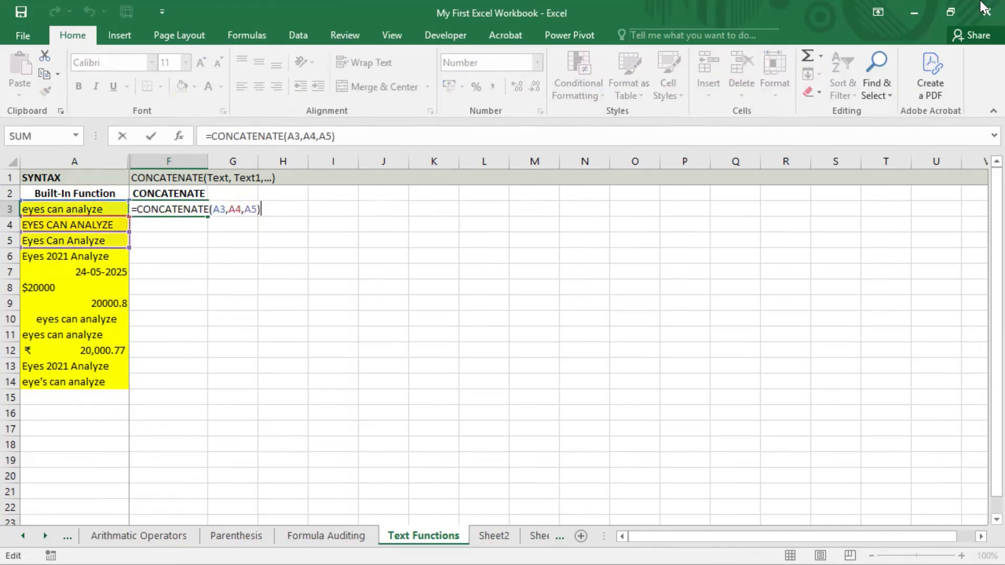
{"action": "key", "text": "Left"}
{"action": "key", "text": "Left"}
{"action": "key", "text": "Left"}
{"action": "key", "text": "Left"}
{"action": "key", "text": "Left"}
{"action": "key", "text": "Left"}
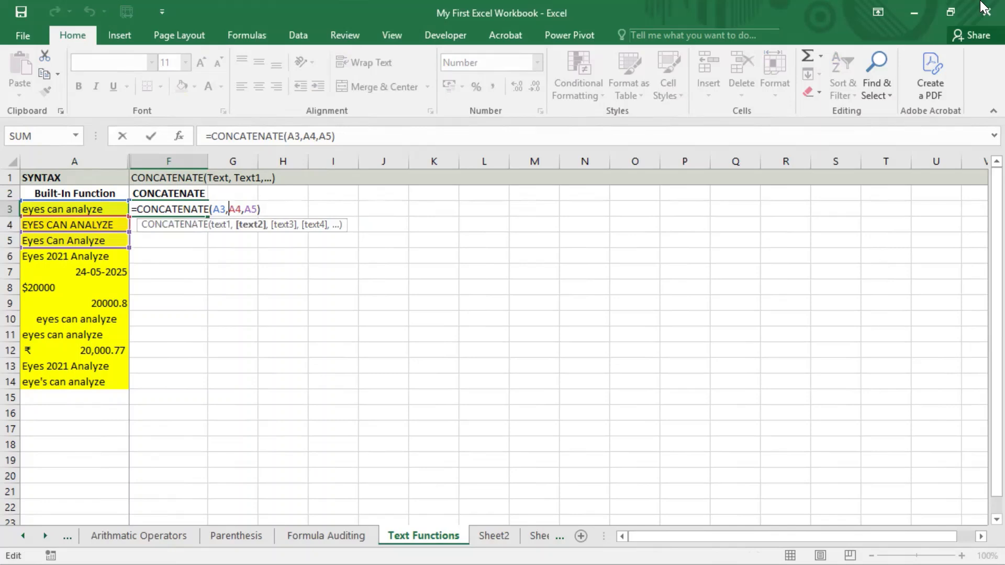
{"action": "type", "text": "\"-"}
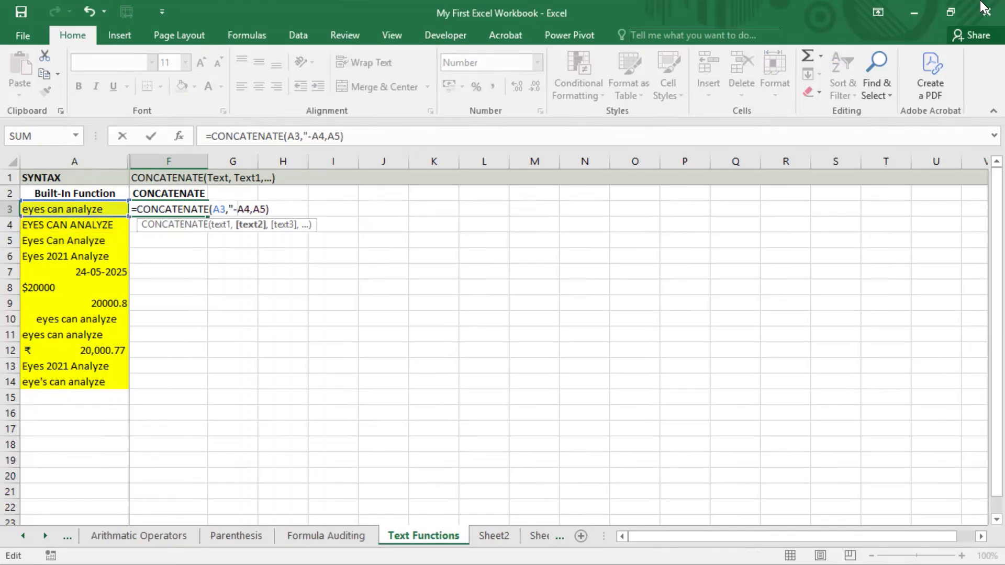
{"action": "type", "text": "\","}
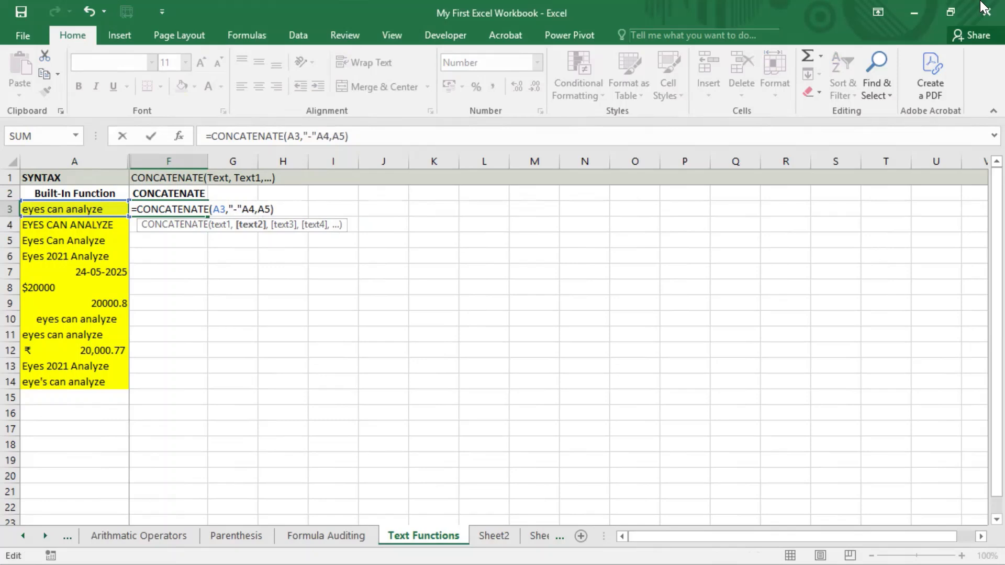
- Insert "-" as a separate argument between A4 and A5 in the F3 formula and try to commit it
{"action": "key", "text": "Right"}
{"action": "key", "text": "Right"}
{"action": "key", "text": "Right"}
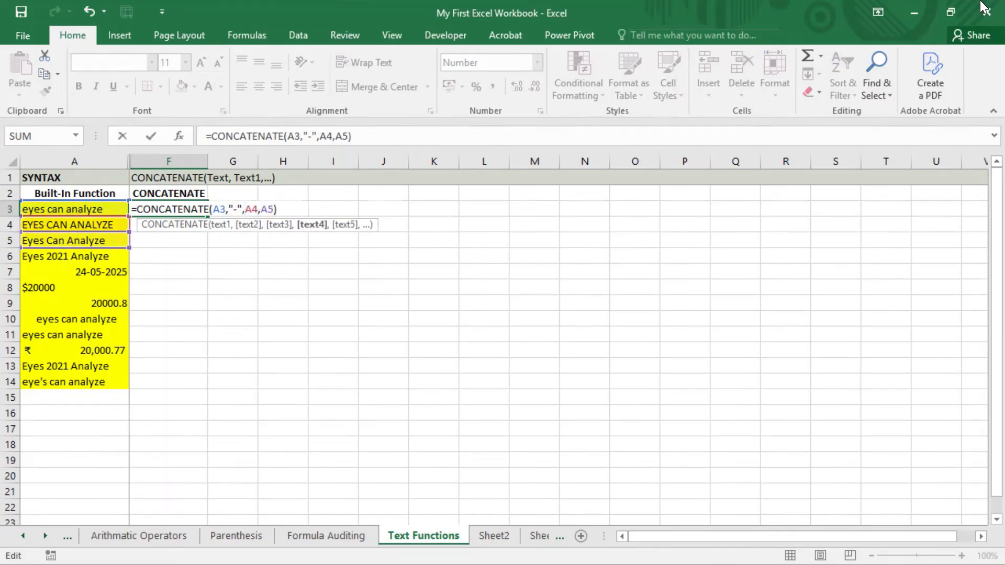
{"action": "type", "text": "\""}
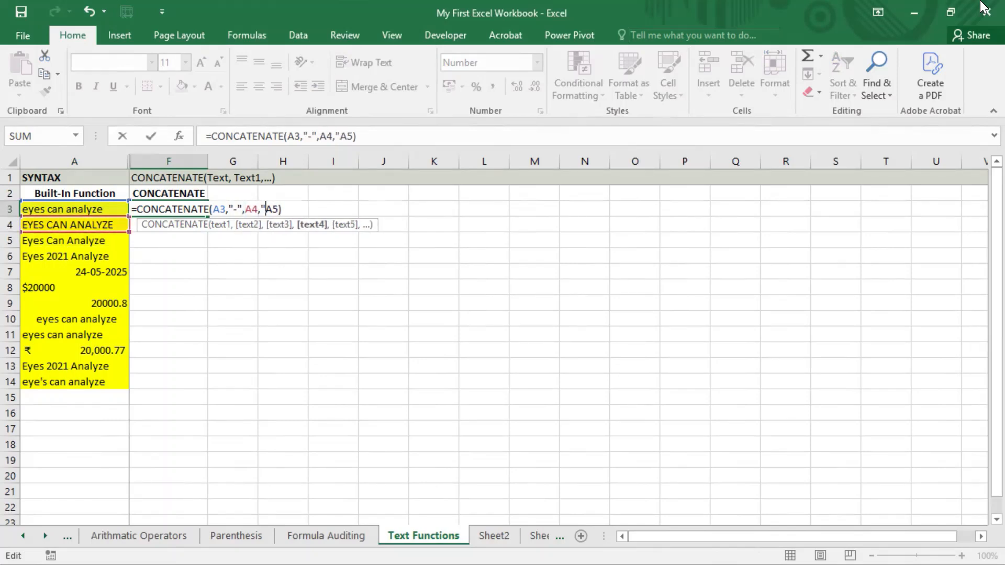
{"action": "type", "text": "-"}
{"action": "key", "text": "Right"}
{"action": "type", "text": "\","}
{"action": "key", "text": "Left"}
{"action": "key", "text": "Left"}
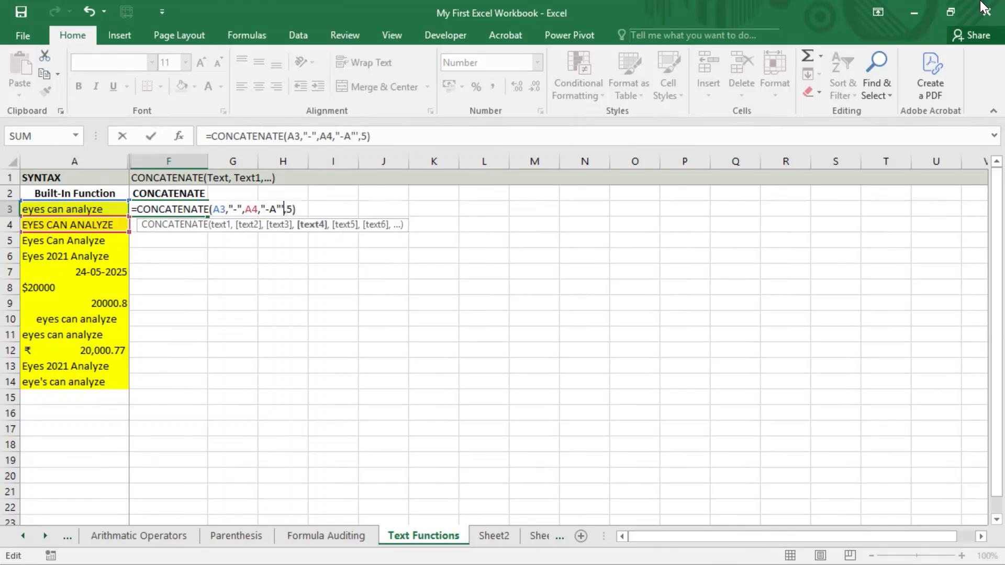
{"action": "key", "text": "BackSpace"}
{"action": "key", "text": "Right"}
{"action": "key", "text": "Right"}
{"action": "type", "text": "A"}
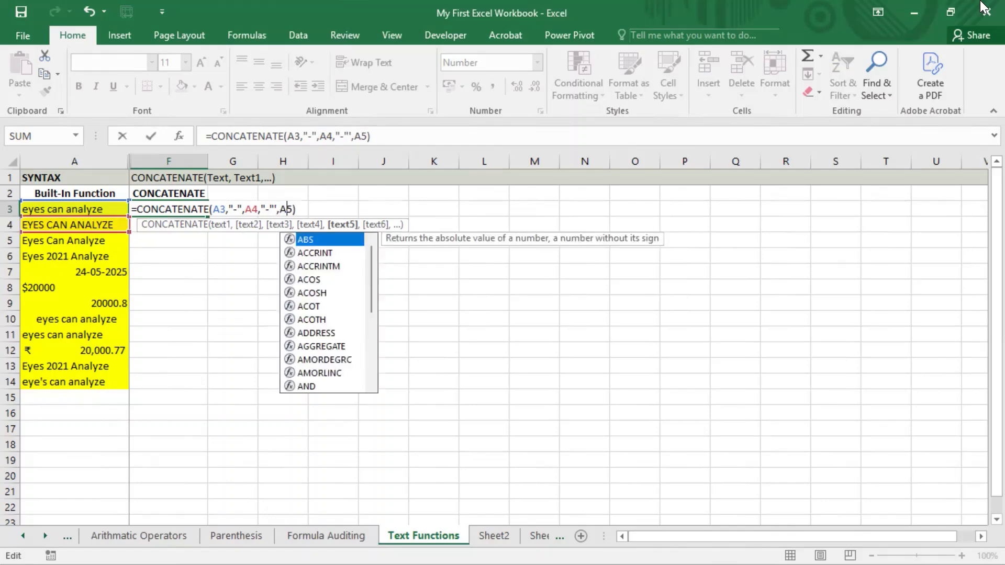
{"action": "key", "text": "Return"}
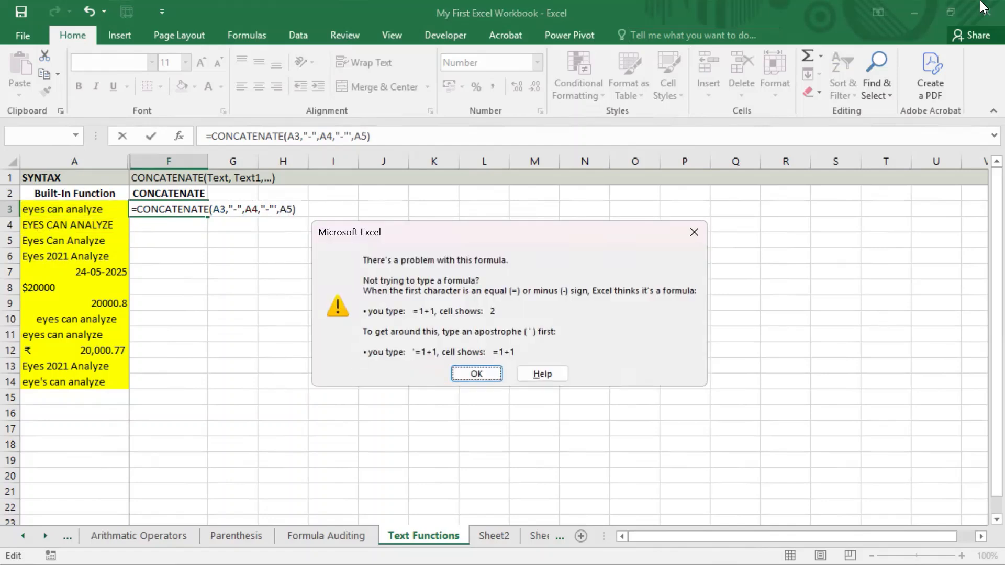
{"action": "key", "text": "Return"}
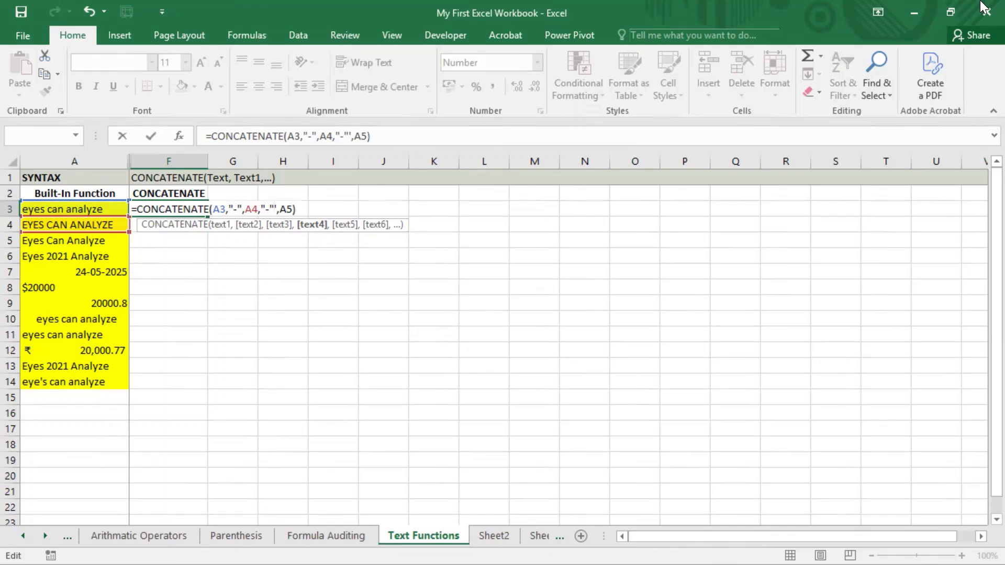
- Remove the stray apostrophe after the second hyphen so F3 holds =CONCATENATE(A3,"-",A4,"-",A5)
{"action": "key", "text": "Left"}
{"action": "key", "text": "Left"}
{"action": "key", "text": "Left"}
{"action": "key", "text": "Left"}
{"action": "key", "text": "Right"}
{"action": "key", "text": "Right"}
{"action": "key", "text": "Right"}
{"action": "key", "text": "Right"}
{"action": "key", "text": "Right"}
{"action": "key", "text": "Right"}
{"action": "key", "text": "Right"}
{"action": "key", "text": "Right"}
{"action": "key", "text": "Right"}
{"action": "key", "text": "Right"}
{"action": "key", "text": "Left"}
{"action": "key", "text": "Left"}
{"action": "key", "text": "Left"}
{"action": "key", "text": "BackSpace"}
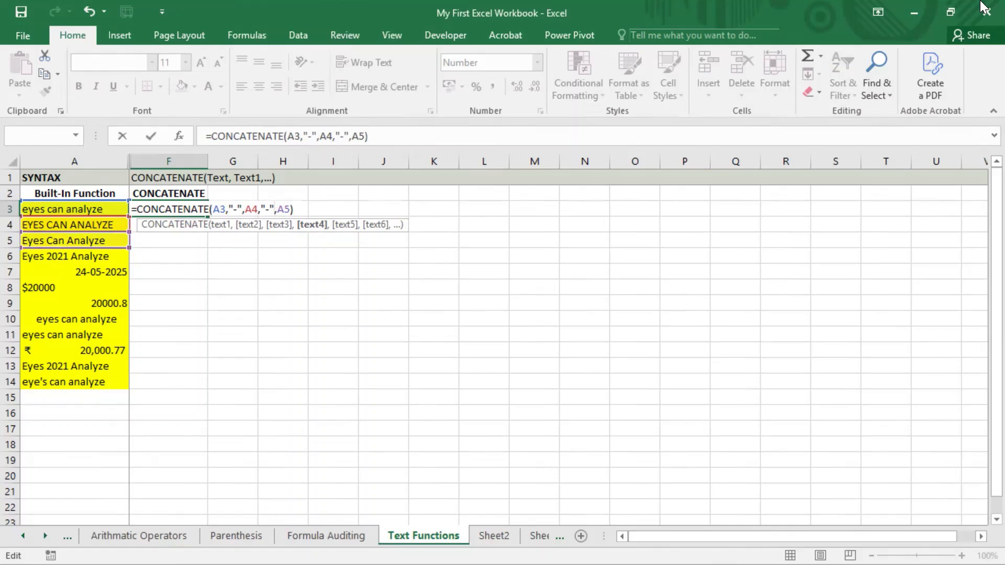
{"action": "key", "text": "Return"}
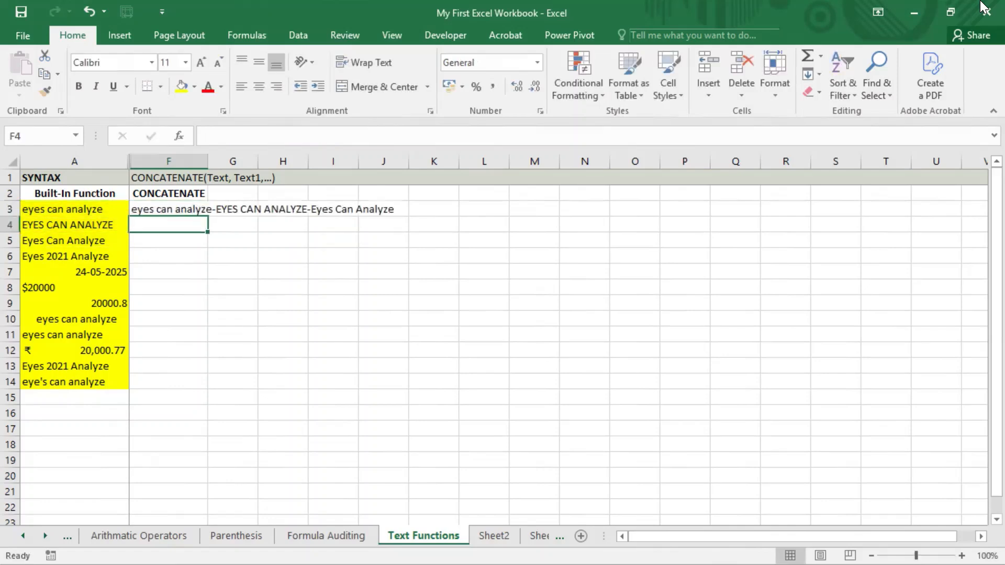
- Replace both hyphen separators in the F3 formula with a space, giving =CONCATENATE(A3," ",A4," ",A5)
{"action": "key", "text": "Up"}
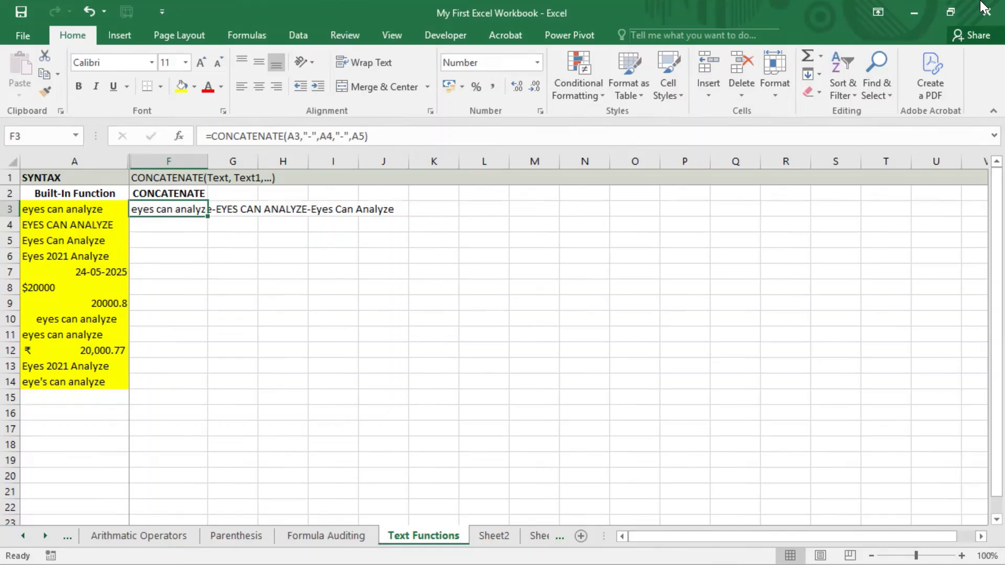
{"action": "key", "text": "F2"}
{"action": "key", "text": "Escape"}
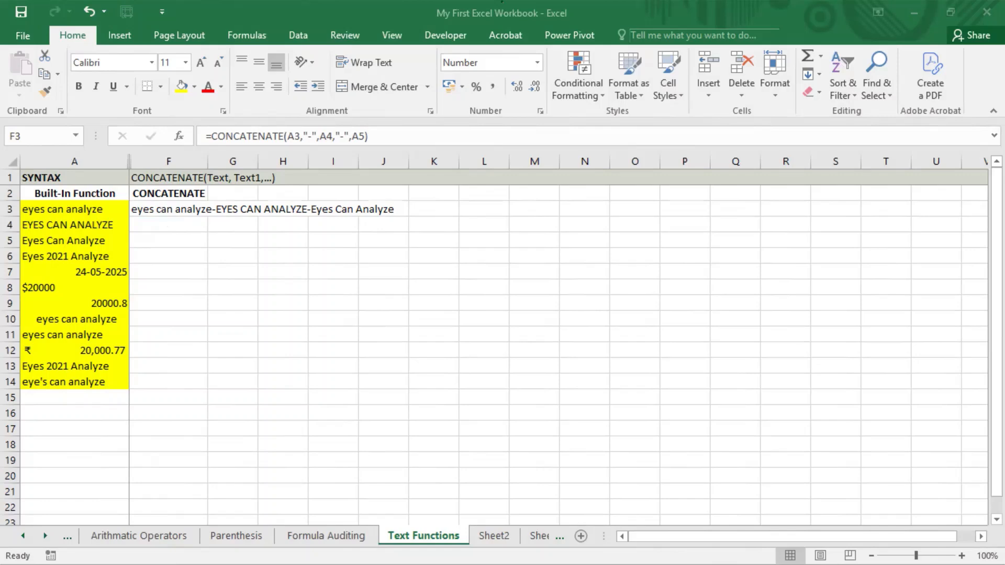
{"action": "double_click", "coordinate": [178, 206]}
{"action": "left_click", "coordinate": [239, 209]}
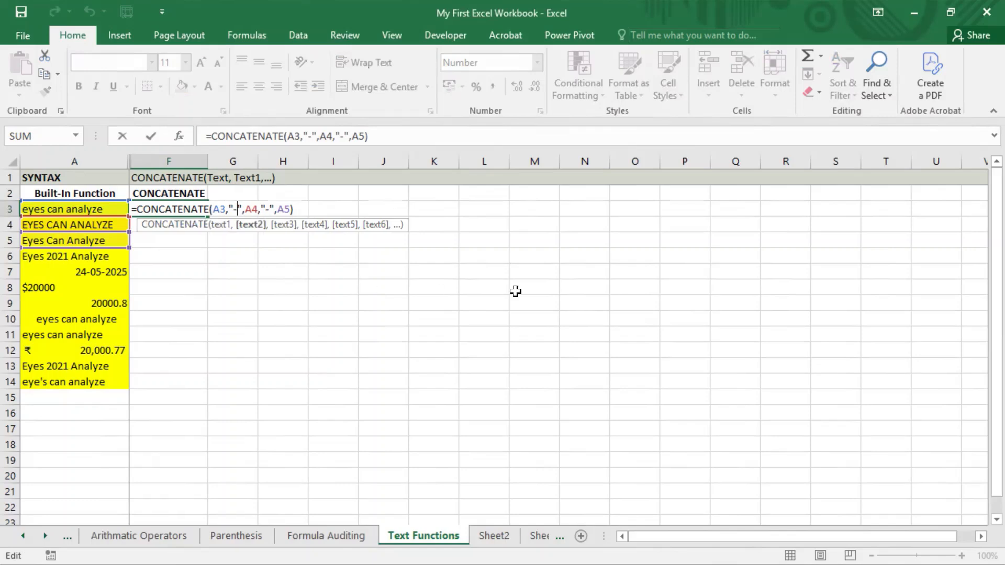
{"action": "key", "text": "BackSpace"}
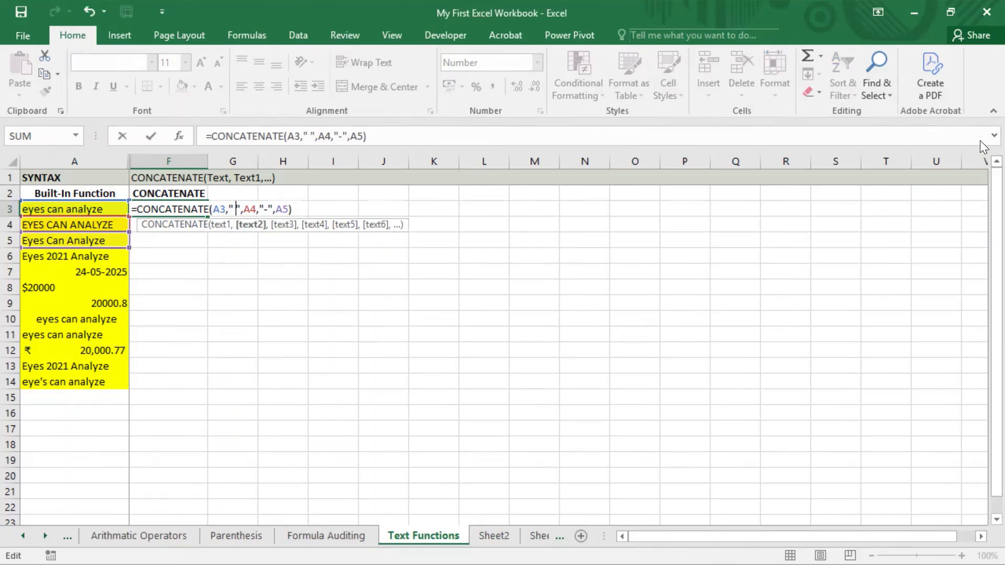
{"action": "key", "text": "Right"}
{"action": "key", "text": "Right"}
{"action": "key", "text": "Right"}
{"action": "key", "text": "Right"}
{"action": "key", "text": "Right"}
{"action": "key", "text": "Right"}
{"action": "key", "text": "Right"}
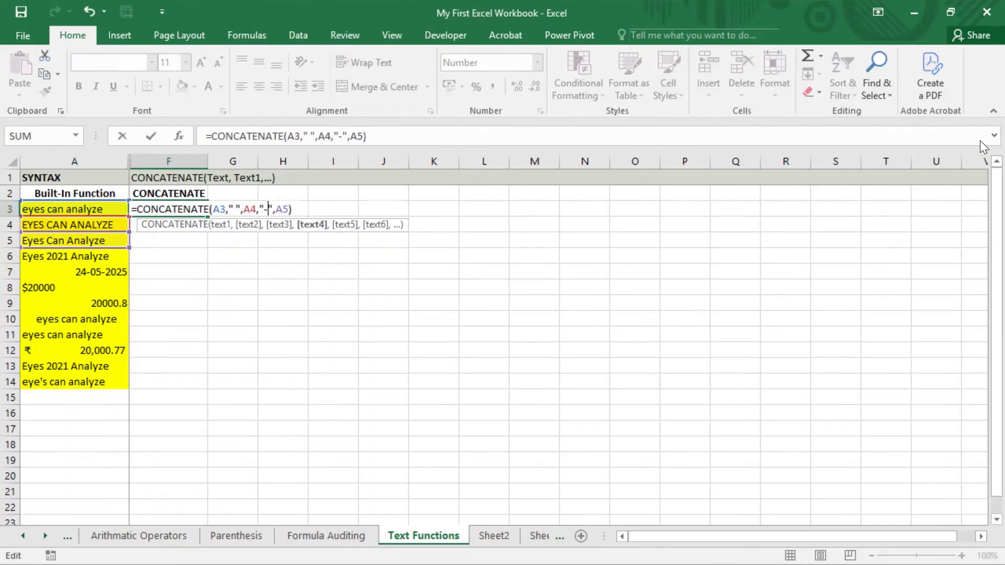
{"action": "key", "text": "BackSpace"}
{"action": "key", "text": "Return"}
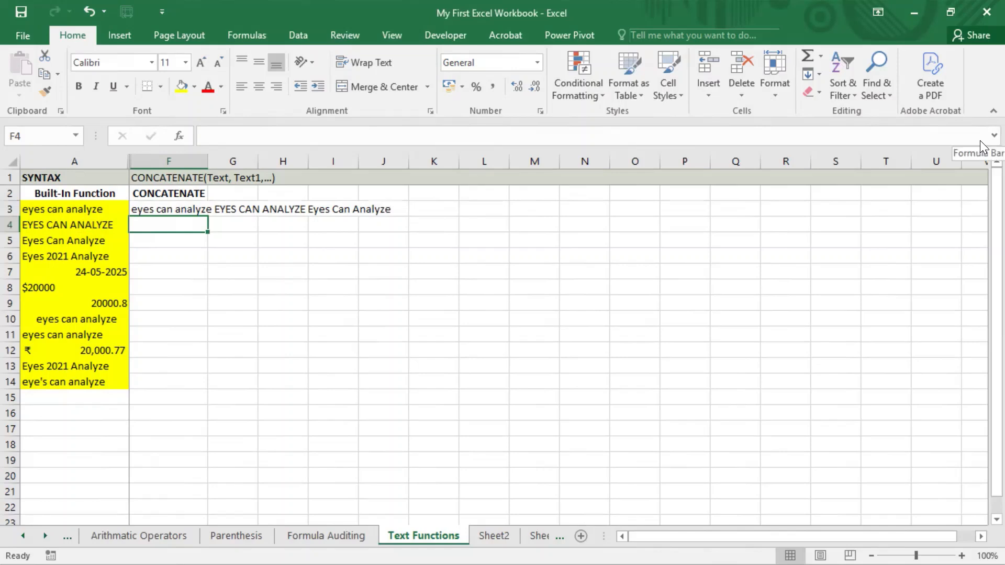
- Replace both space separators in the F3 formula with "XX", giving =CONCATENATE(A3,"XX",A4,"XX",A5)
{"action": "key", "text": "Up"}
{"action": "key", "text": "F2"}
{"action": "key", "text": "Left"}
{"action": "key", "text": "Left"}
{"action": "key", "text": "Left"}
{"action": "key", "text": "Left"}
{"action": "key", "text": "Left"}
{"action": "key", "text": "Left"}
{"action": "key", "text": "Left"}
{"action": "key", "text": "Left"}
{"action": "key", "text": "Left"}
{"action": "key", "text": "Left"}
{"action": "key", "text": "Left"}
{"action": "key", "text": "Left"}
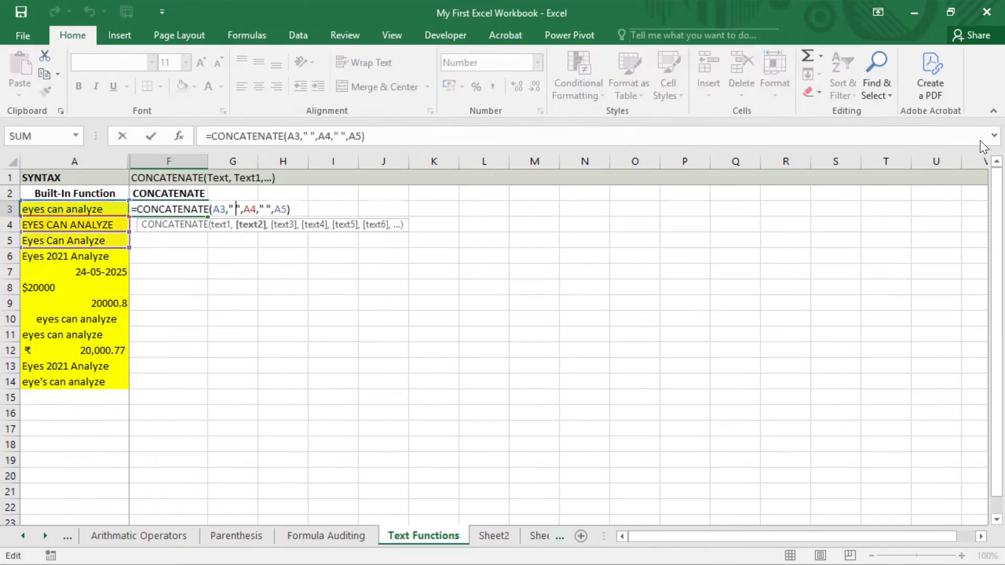
{"action": "key", "text": "BackSpace"}
{"action": "type", "text": "X"}
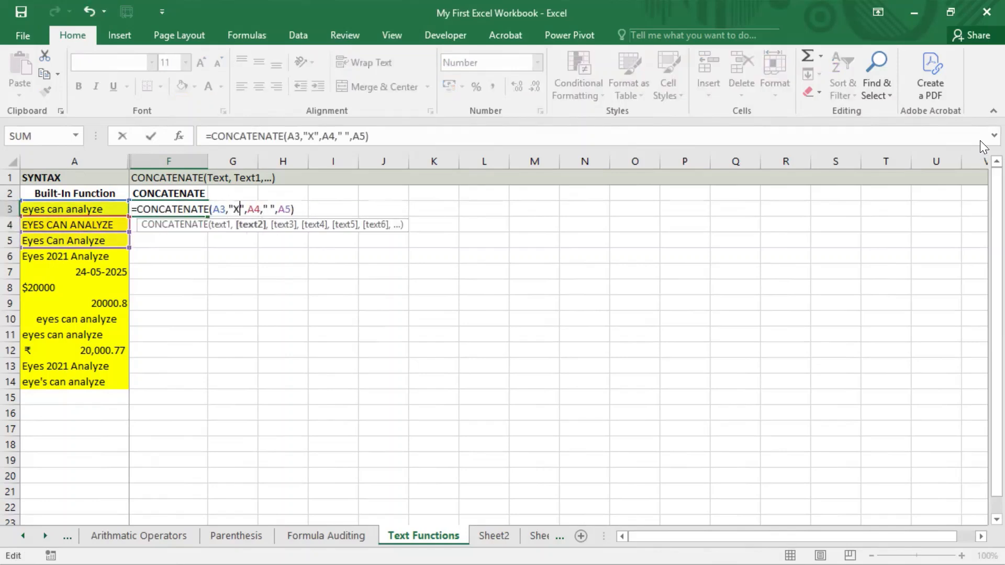
{"action": "type", "text": "X"}
{"action": "key", "text": "Right"}
{"action": "key", "text": "Right"}
{"action": "key", "text": "Right"}
{"action": "key", "text": "Right"}
{"action": "key", "text": "Right"}
{"action": "key", "text": "Right"}
{"action": "key", "text": "Right"}
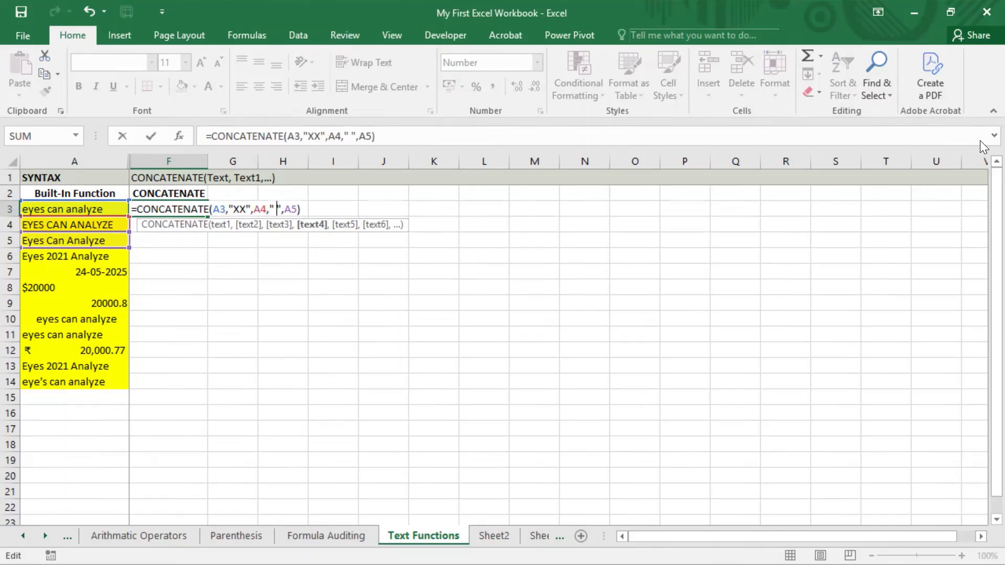
{"action": "key", "text": "BackSpace"}
{"action": "type", "text": "XX"}
{"action": "key", "text": "Return"}
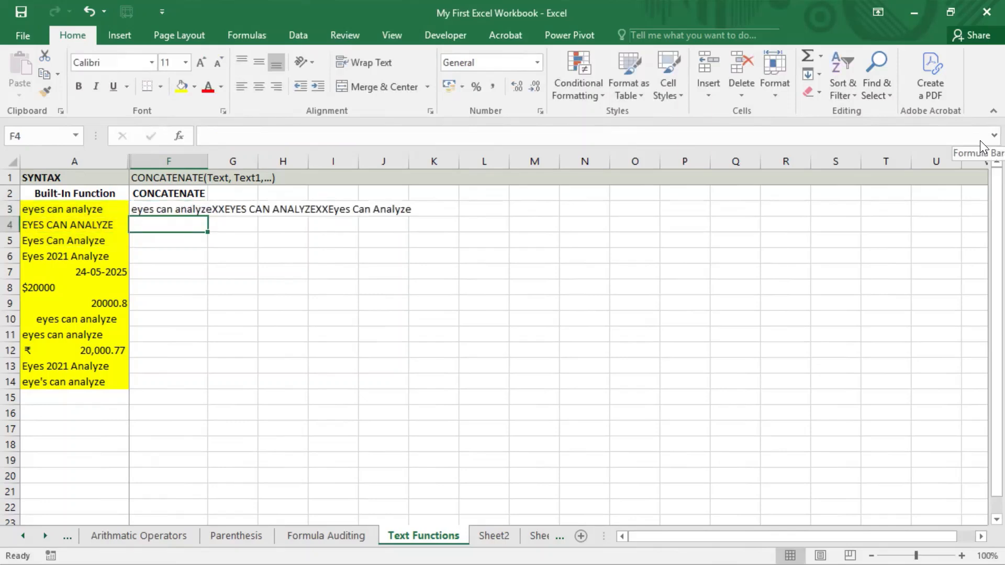
- Change both "XX" separators in the F3 formula back to a single space
{"action": "key", "text": "Up"}
{"action": "key", "text": "F2"}
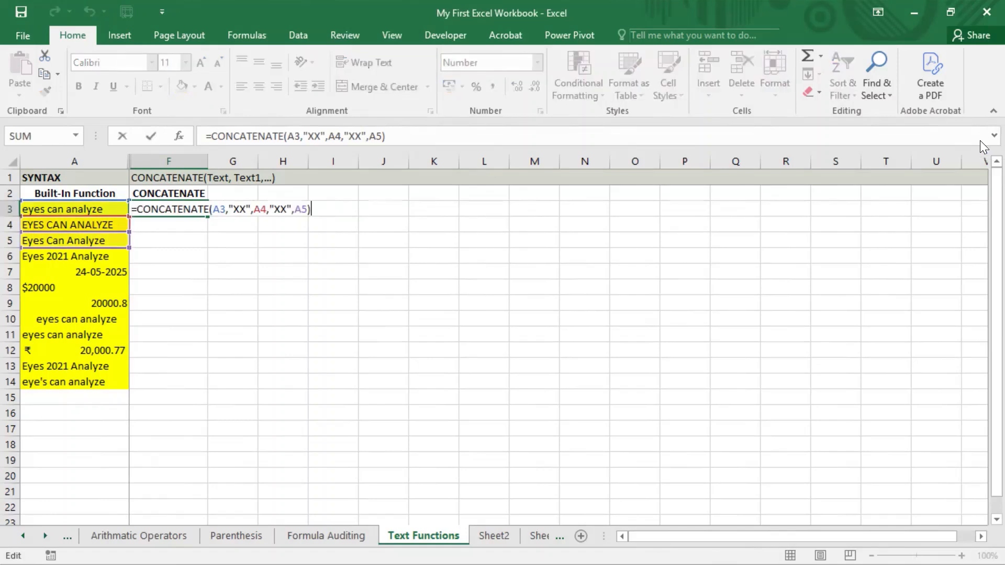
{"action": "key", "text": "Left"}
{"action": "key", "text": "Left"}
{"action": "key", "text": "Left"}
{"action": "key", "text": "Left"}
{"action": "key", "text": "Left"}
{"action": "key", "text": "BackSpace"}
{"action": "key", "text": "BackSpace"}
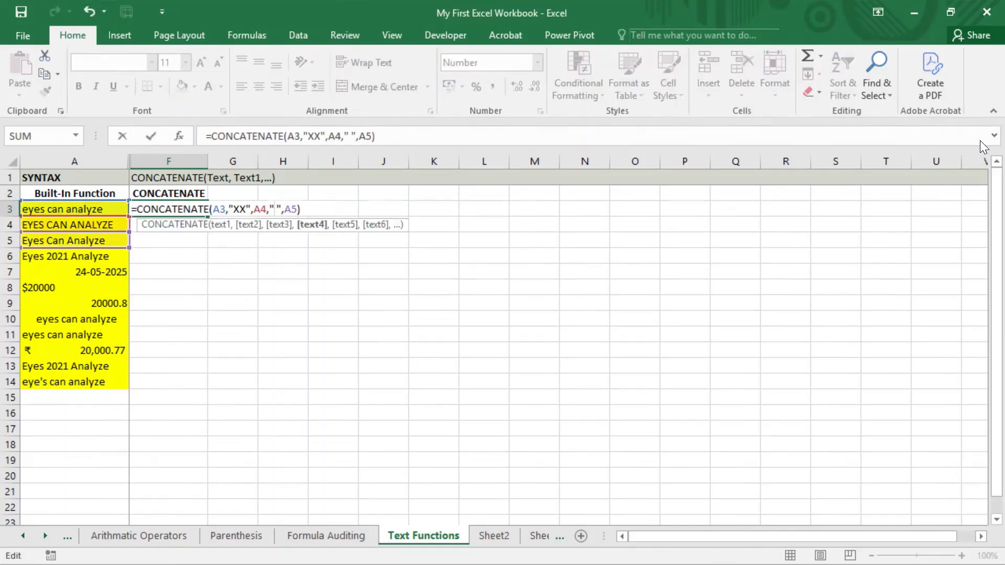
{"action": "key", "text": "Left"}
{"action": "key", "text": "Left"}
{"action": "key", "text": "Left"}
{"action": "key", "text": "Left"}
{"action": "key", "text": "Left"}
{"action": "key", "text": "Left"}
{"action": "key", "text": "Left"}
{"action": "key", "text": "Left"}
{"action": "key", "text": "Right"}
{"action": "key", "text": "BackSpace"}
{"action": "key", "text": "BackSpace"}
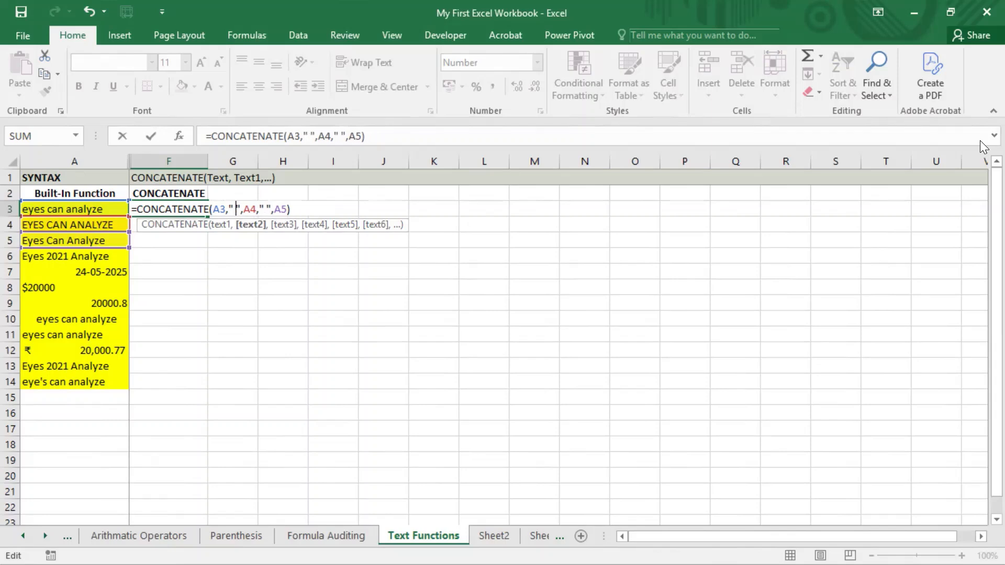
{"action": "key", "text": "Return"}
{"action": "key", "text": "Up"}
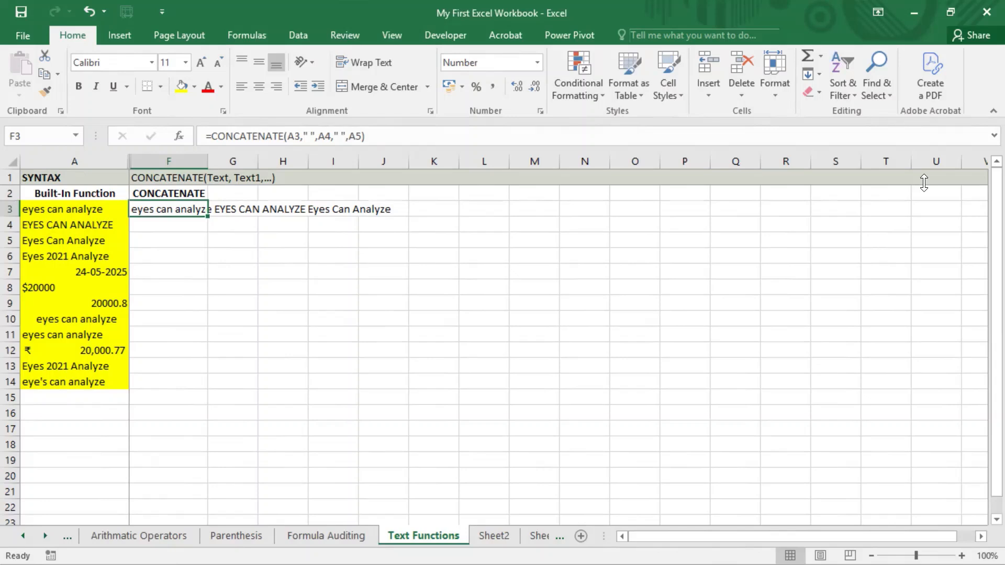
- Enter the formula =CONCATENATE(A6,"-",A7) in cell F6 to join the text and the date with a hyphen
{"action": "key", "text": "Down"}
{"action": "key", "text": "Down"}
{"action": "key", "text": "Down"}
{"action": "key", "text": "Left"}
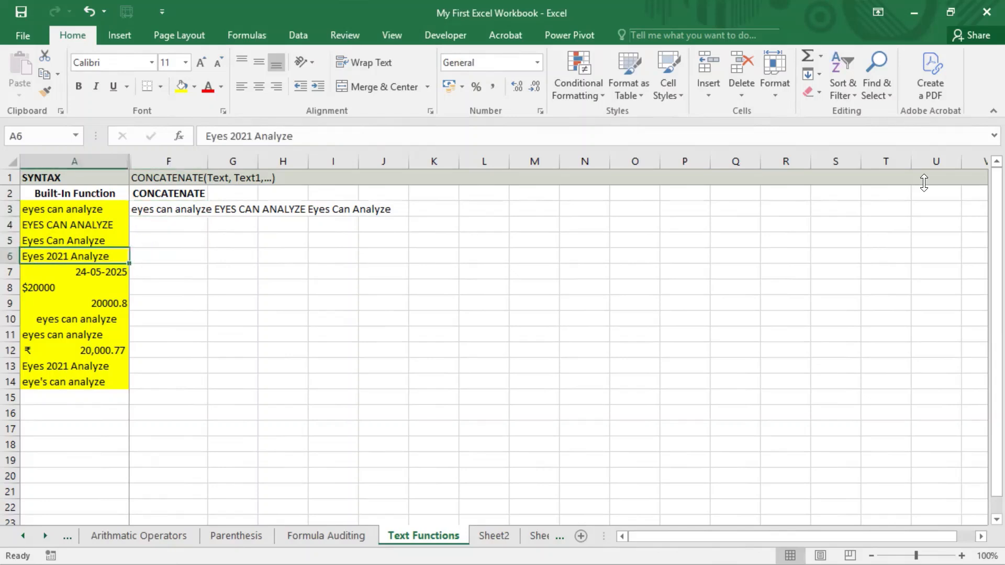
{"action": "key", "text": "Right"}
{"action": "type", "text": "=con"}
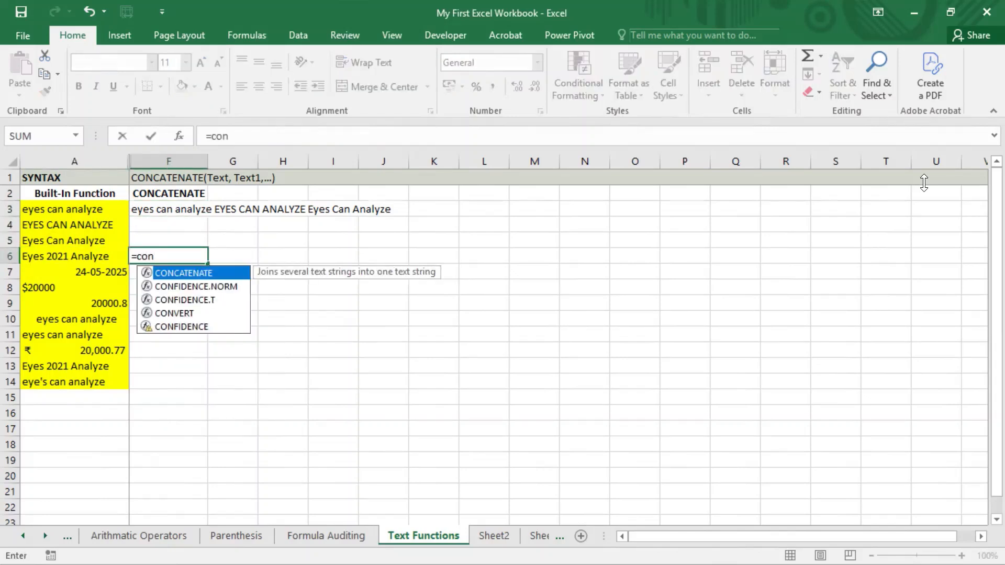
{"action": "key", "text": "Tab"}
{"action": "key", "text": "Left"}
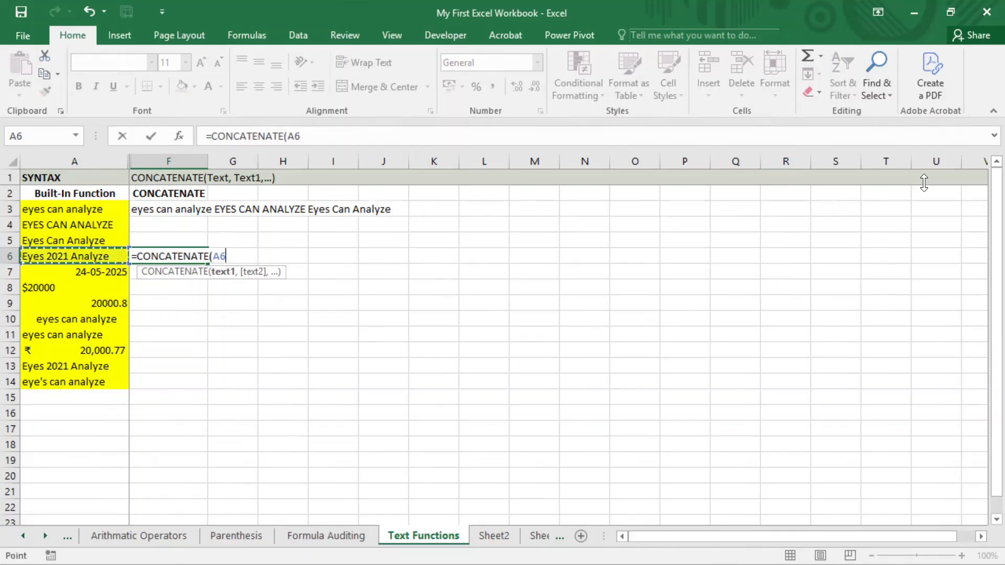
{"action": "type", "text": ",\""}
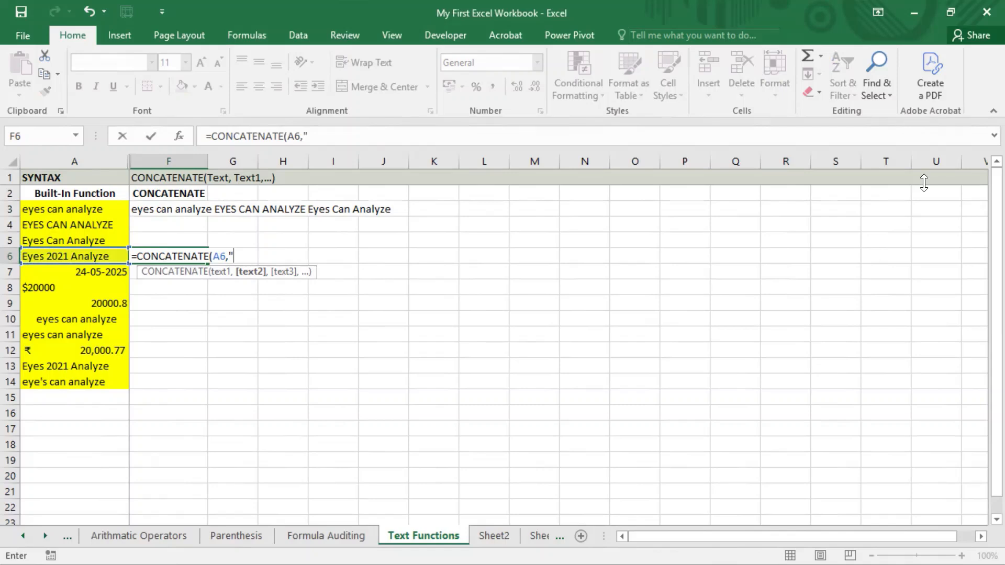
{"action": "type", "text": "-\","}
{"action": "key", "text": "Left"}
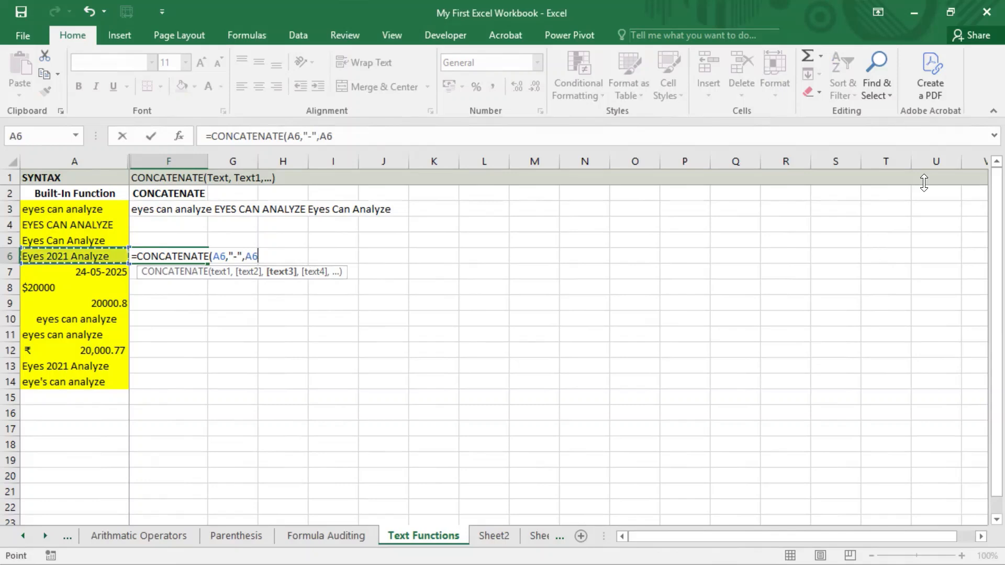
{"action": "key", "text": "Down"}
{"action": "key", "text": "Return"}
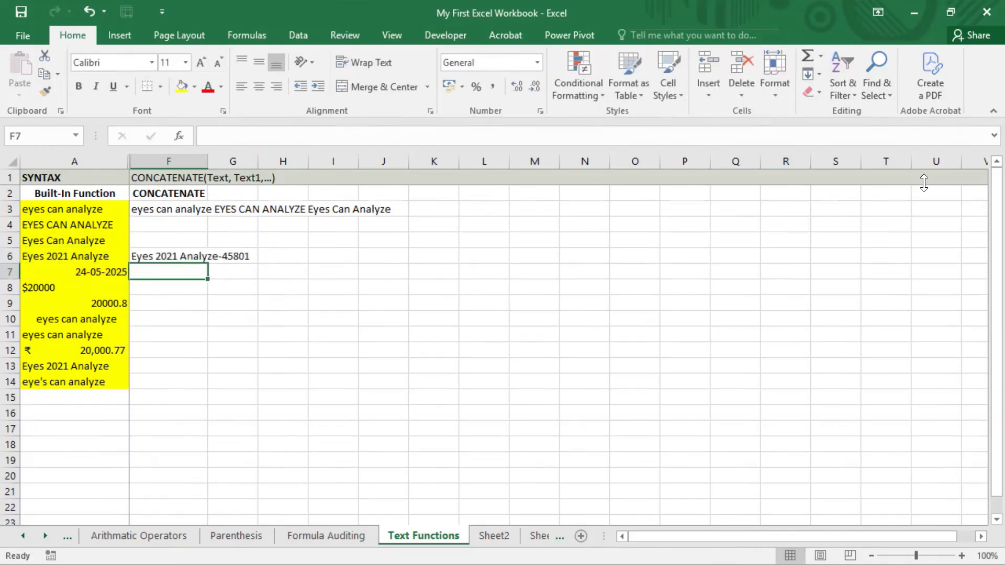
- Compare the F6 formula and its joined text with the source cells A6:A7, checking how the date is represented
{"action": "key", "text": "Up"}
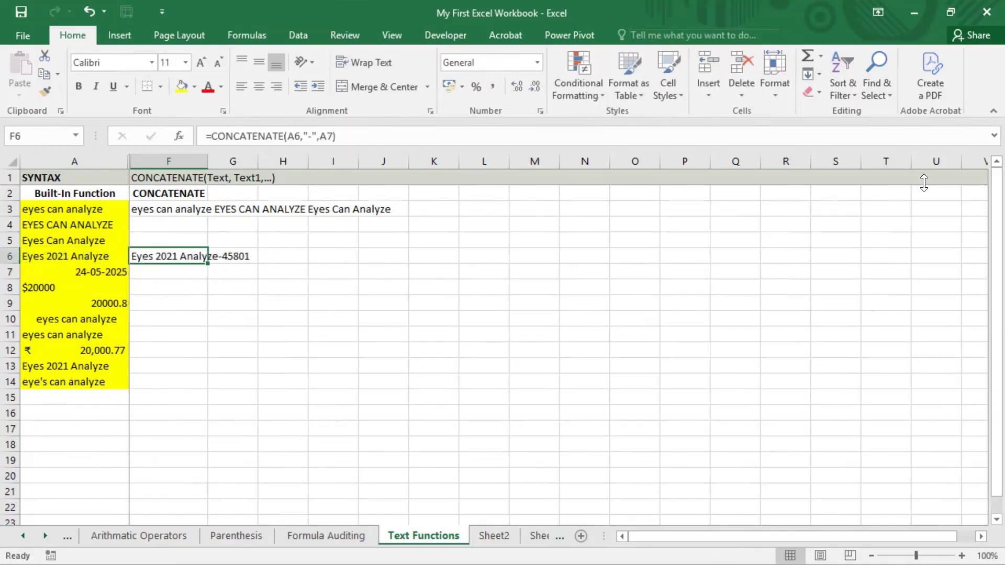
{"action": "key", "text": "F2"}
{"action": "key", "text": "Escape"}
{"action": "key", "text": "Left"}
{"action": "key", "text": "Right"}
{"action": "key", "text": "Left"}
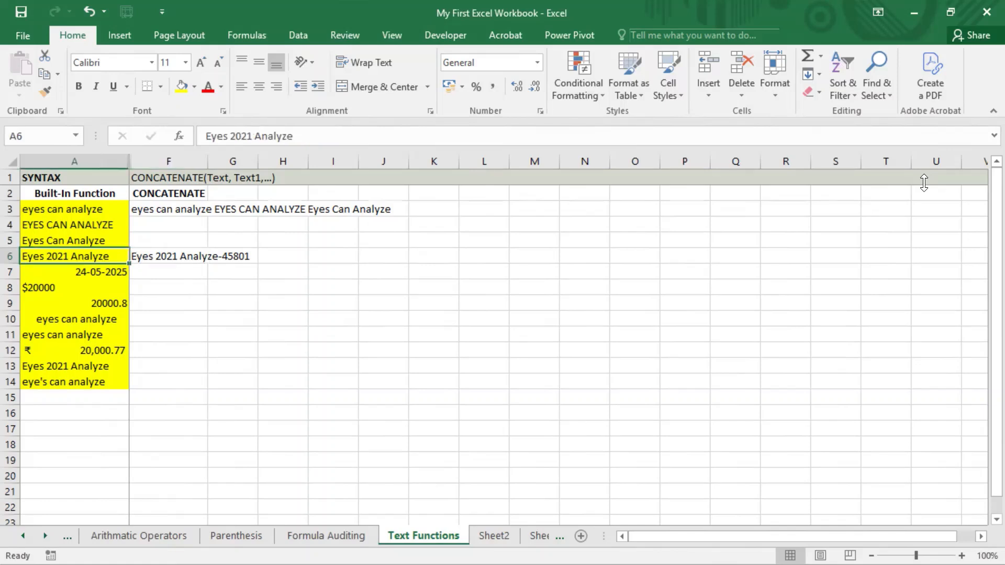
{"action": "key", "text": "Right"}
{"action": "key", "text": "Left"}
{"action": "key", "text": "shift+Down"}
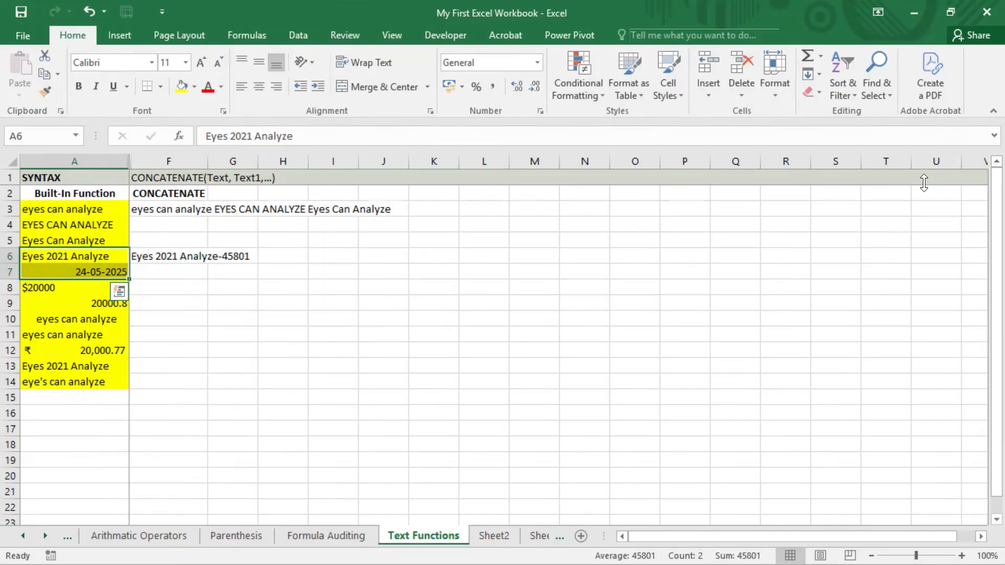
- Enter the formula =CONCATENATE(A7,A9) in cell F7 to join the date and the number without a separator
{"action": "key", "text": "Right"}
{"action": "key", "text": "Down"}
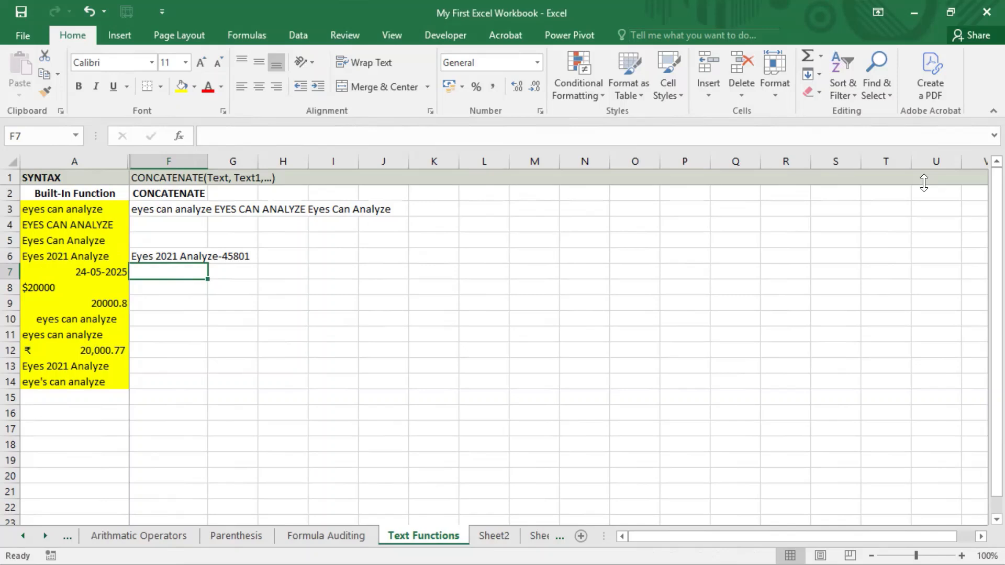
{"action": "type", "text": "=con"}
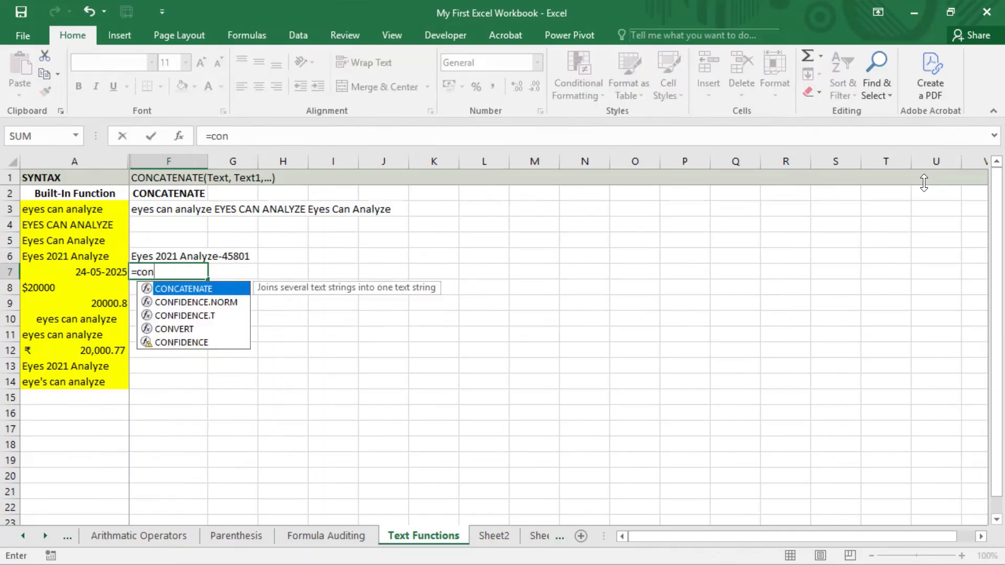
{"action": "key", "text": "Tab"}
{"action": "key", "text": "Left"}
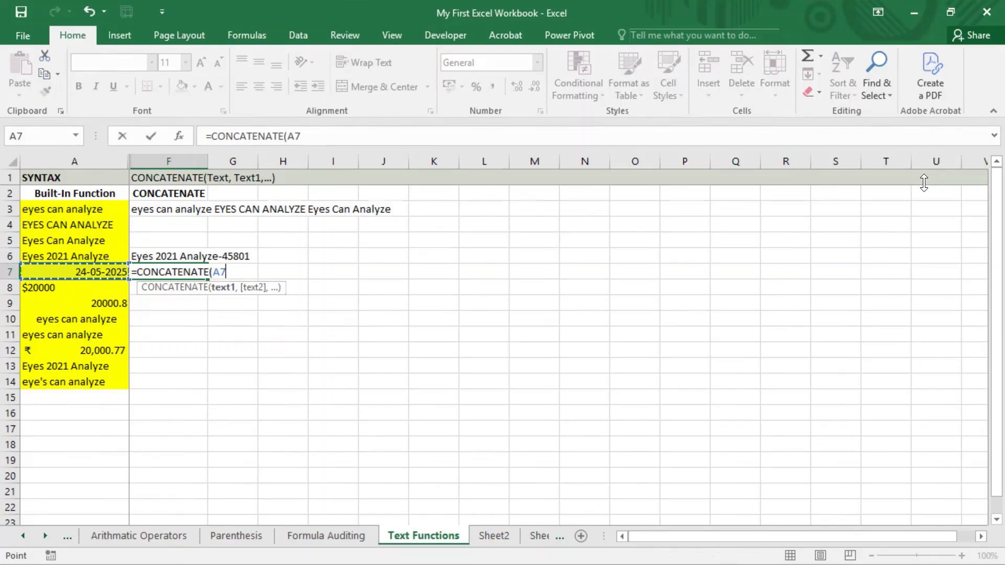
{"action": "type", "text": ","}
{"action": "key", "text": "Left"}
{"action": "key", "text": "Down"}
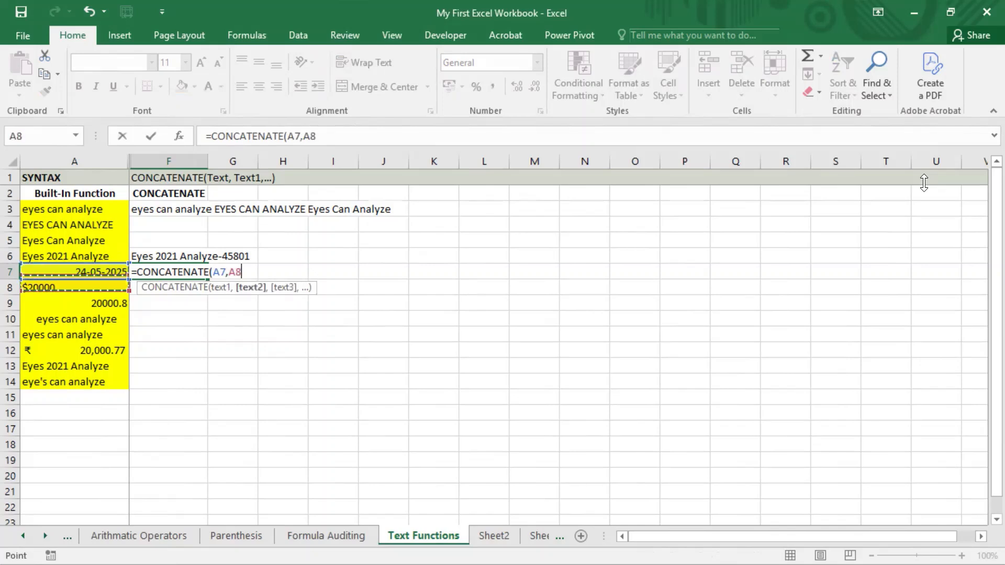
{"action": "key", "text": "Down"}
{"action": "key", "text": "Down"}
{"action": "key", "text": "Up"}
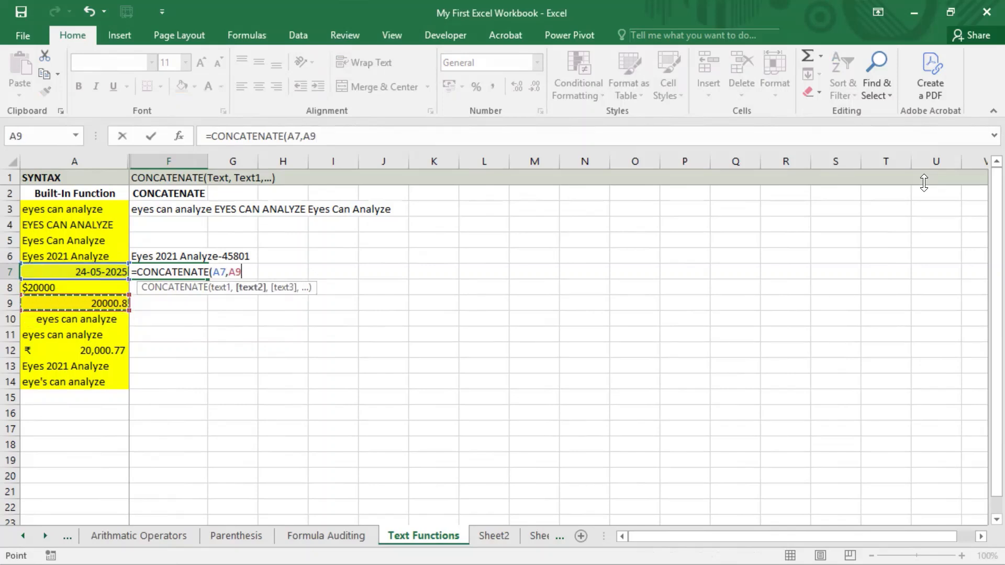
{"action": "type", "text": ")"}
{"action": "key", "text": "Return"}
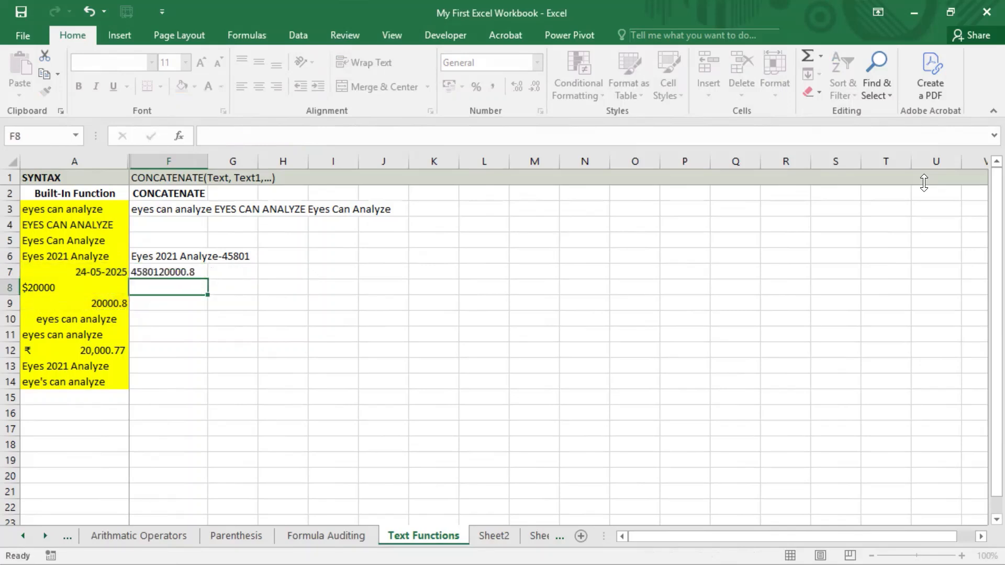
- Swap the order of the two references in the F7 formula, giving =CONCATENATE(A9,A7)
{"action": "key", "text": "Up"}
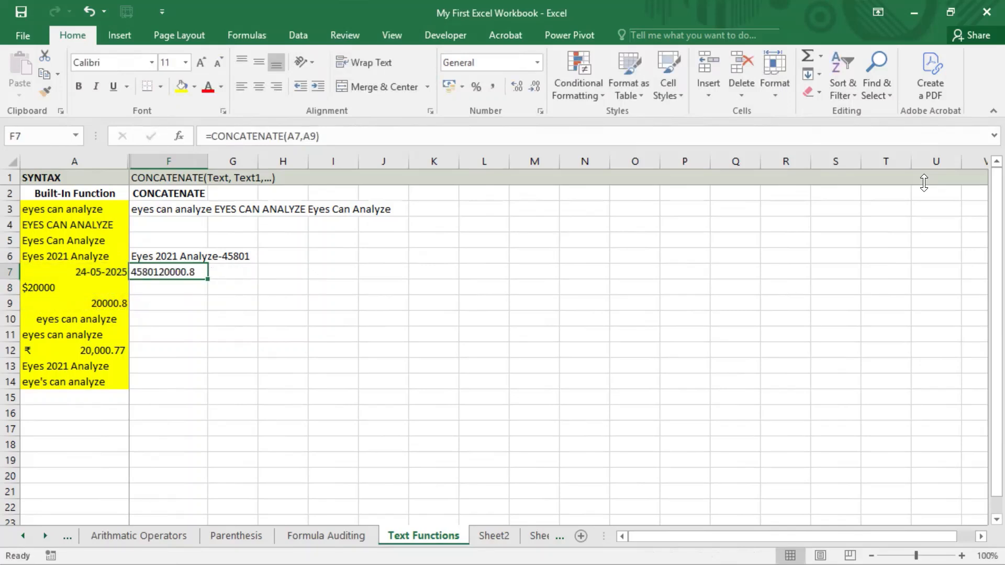
{"action": "key", "text": "Left"}
{"action": "key", "text": "Right"}
{"action": "key", "text": "Left"}
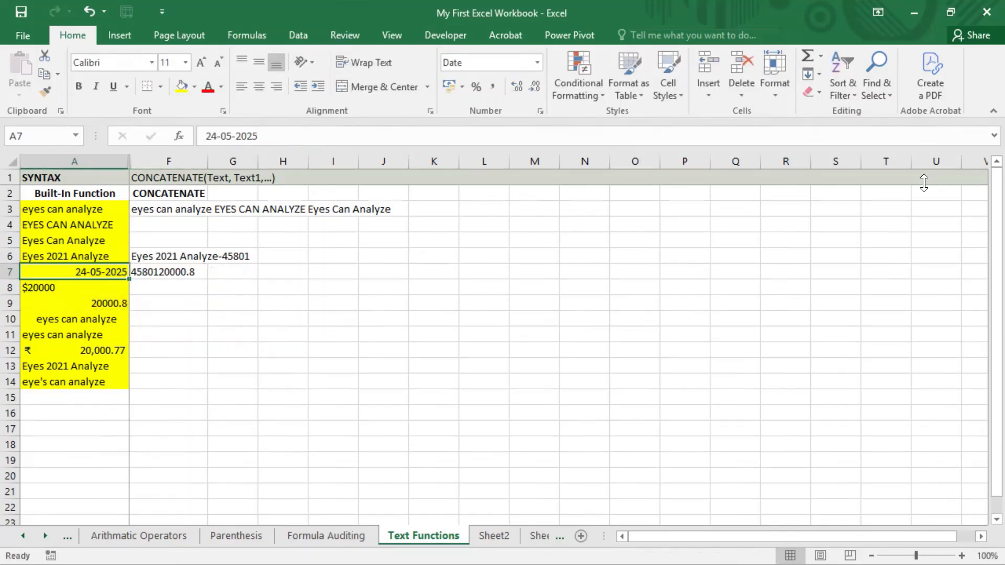
{"action": "key", "text": "Right"}
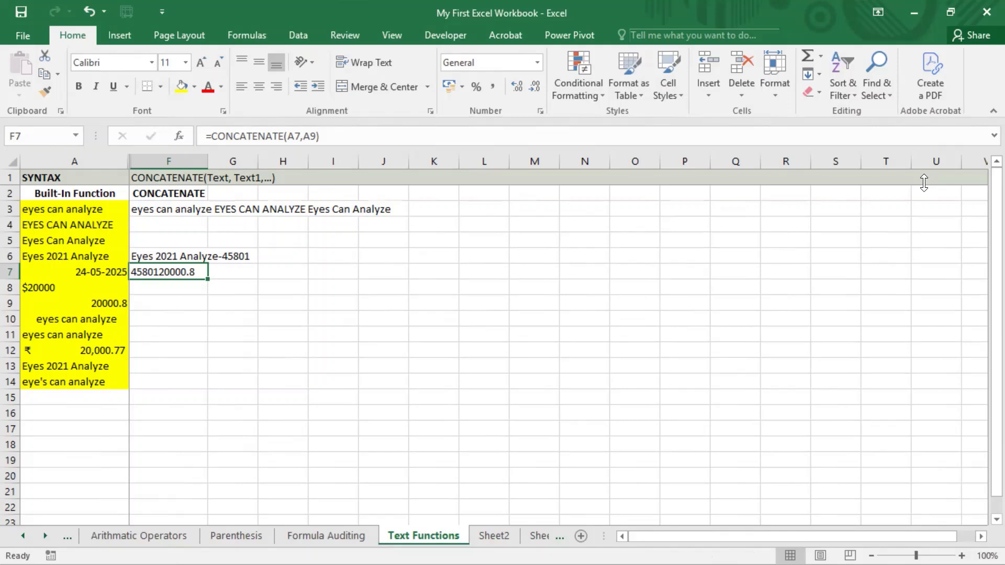
{"action": "key", "text": "F2"}
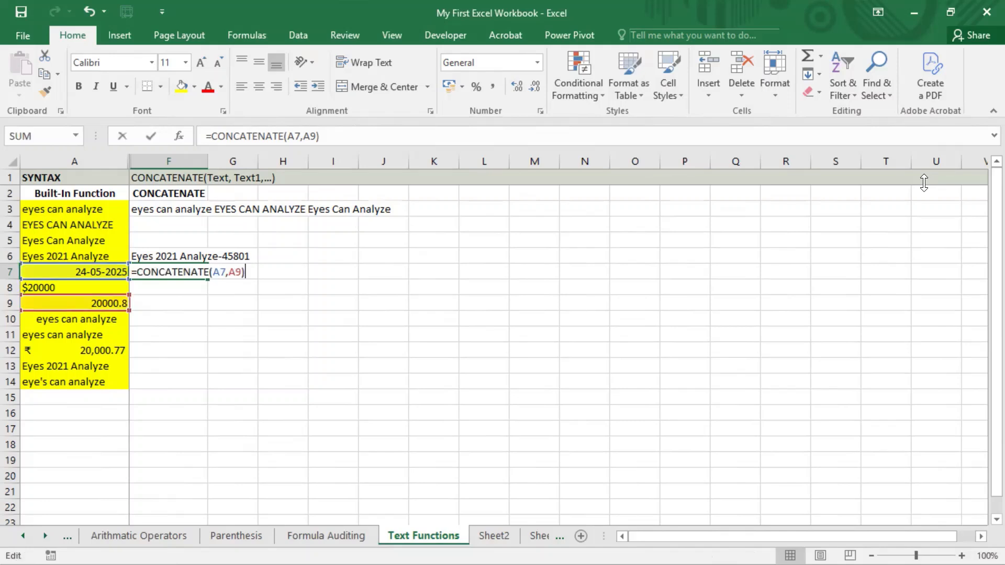
{"action": "key", "text": "Left"}
{"action": "key", "text": "Left"}
{"action": "key", "text": "Left"}
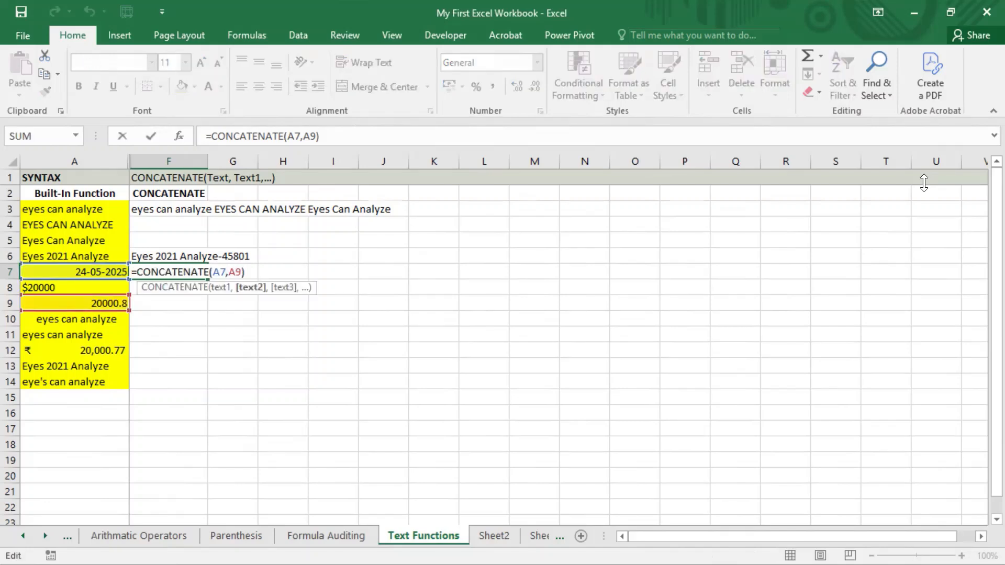
{"action": "key", "text": "BackSpace"}
{"action": "key", "text": "BackSpace"}
{"action": "key", "text": "BackSpace"}
{"action": "key", "text": "Right"}
{"action": "key", "text": "Right"}
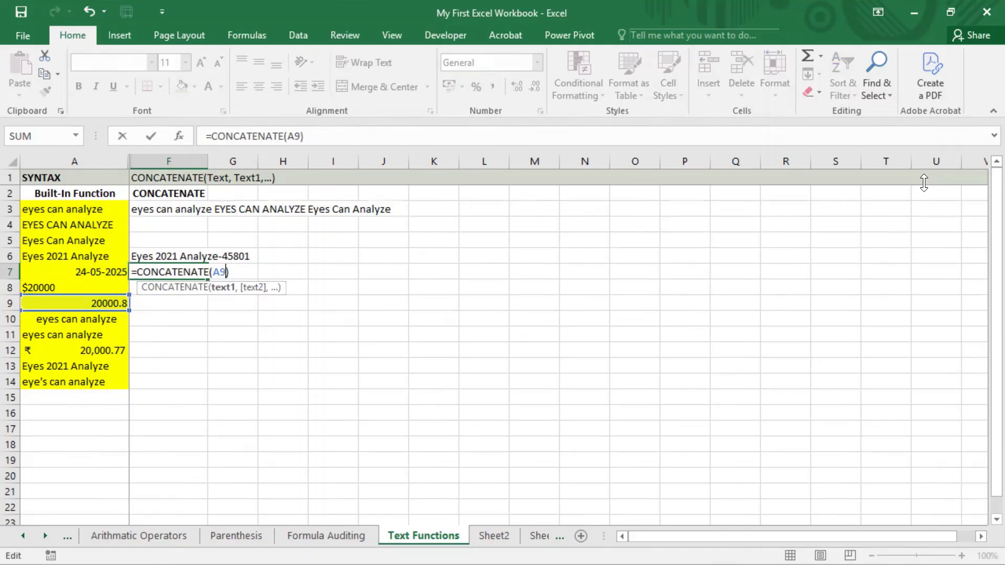
{"action": "type", "text": ","}
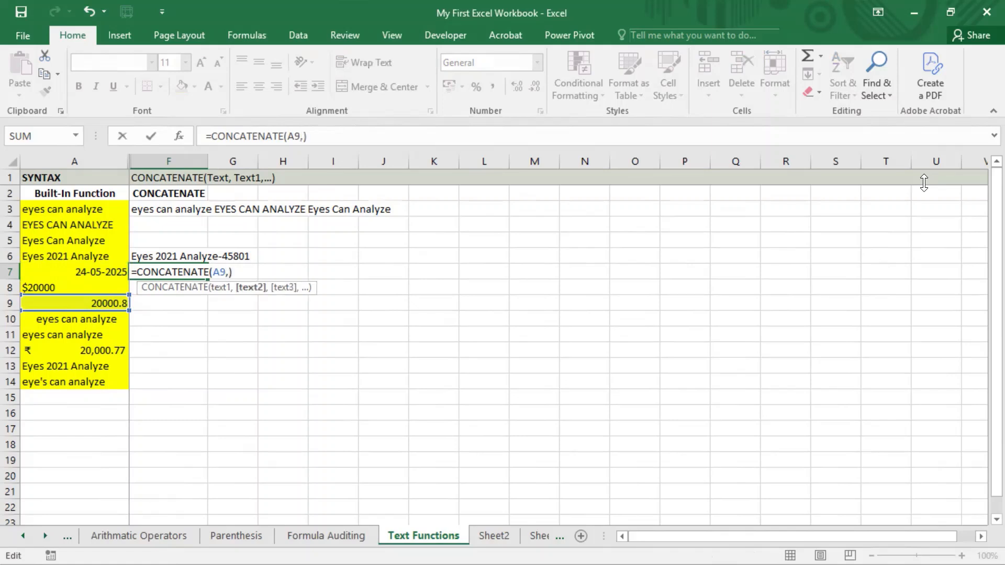
{"action": "type", "text": "A7"}
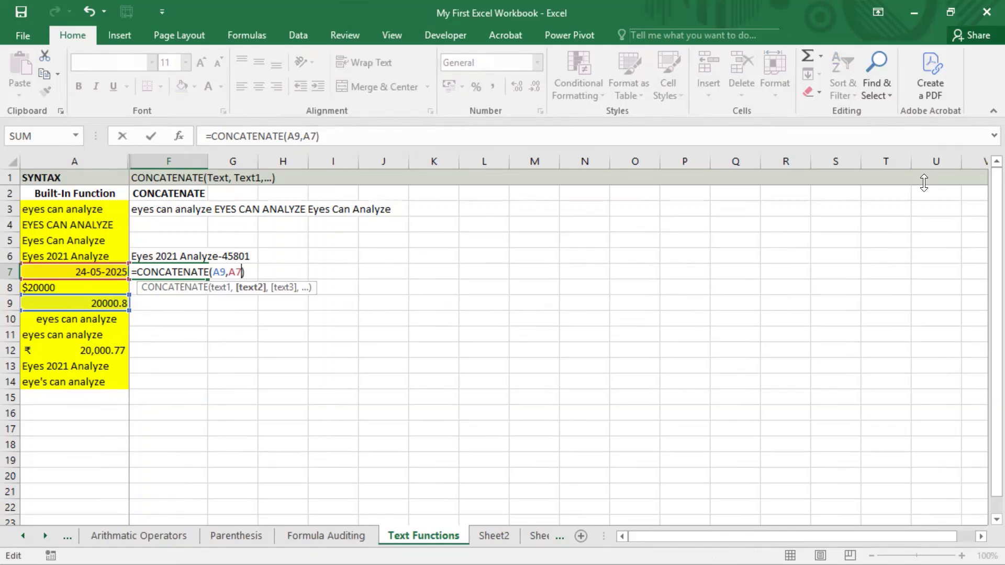
{"action": "key", "text": "Return"}
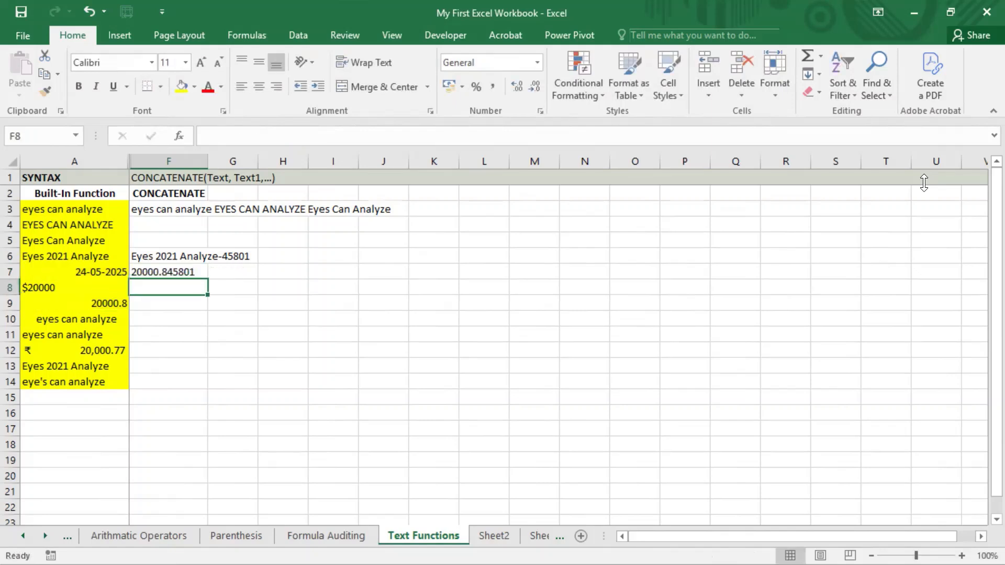
- Enter the formula =CONCATENATE(A12,A13) in cell F12 to join the rupee amount and the text
{"action": "key", "text": "Up"}
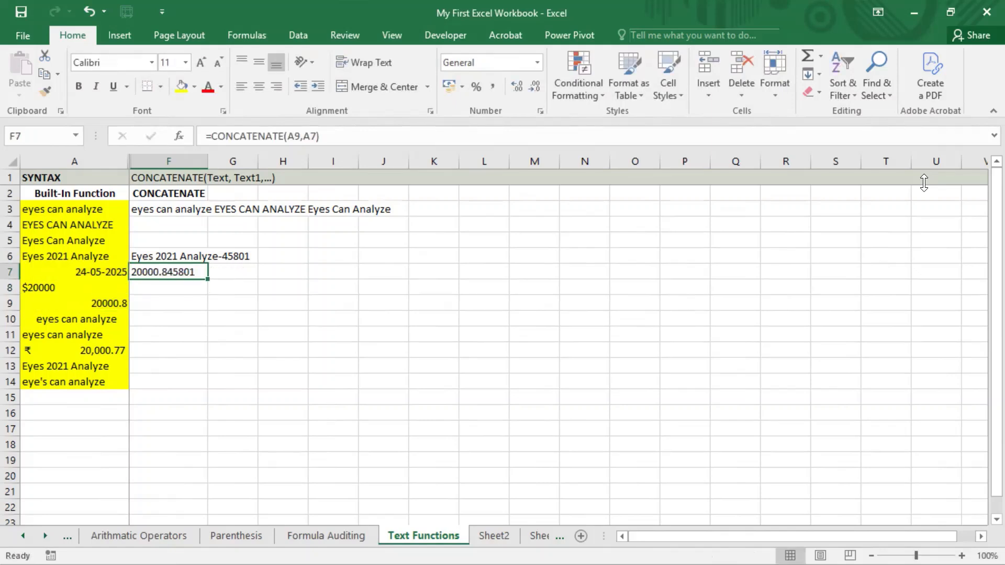
{"action": "key", "text": "Down"}
{"action": "key", "text": "Down"}
{"action": "key", "text": "Down"}
{"action": "key", "text": "Down"}
{"action": "key", "text": "Down"}
{"action": "key", "text": "Down"}
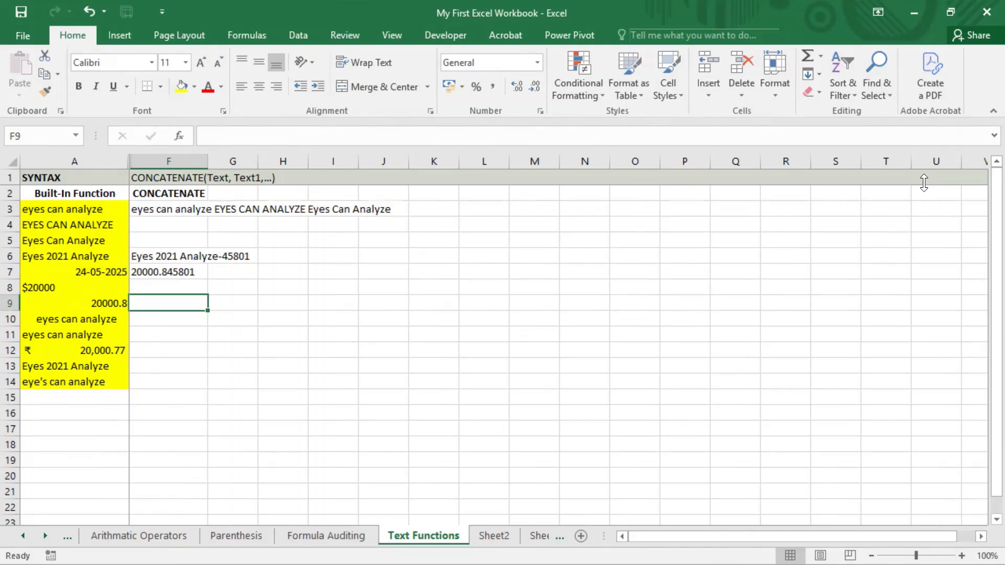
{"action": "key", "text": "Up"}
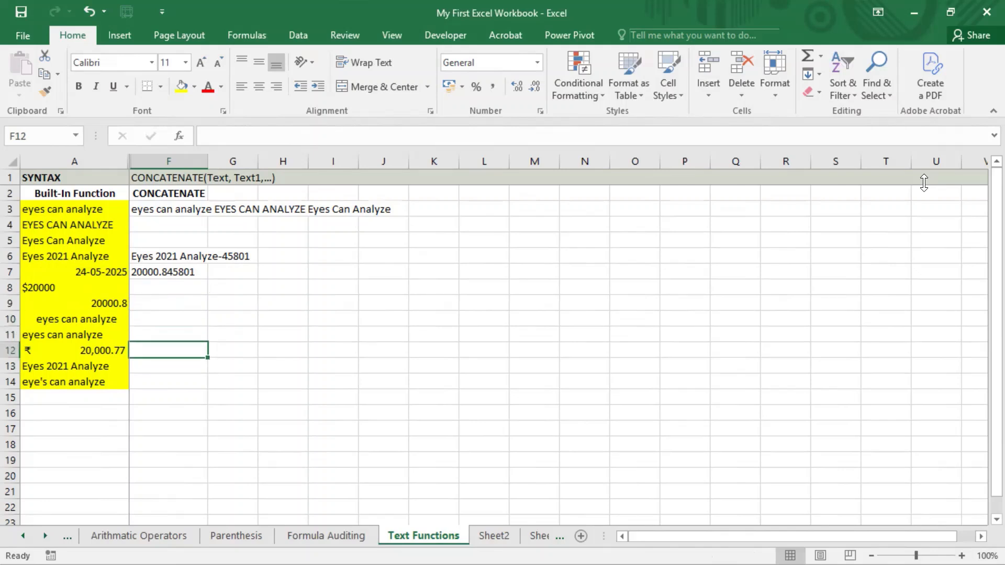
{"action": "type", "text": "=con"}
{"action": "key", "text": "Tab"}
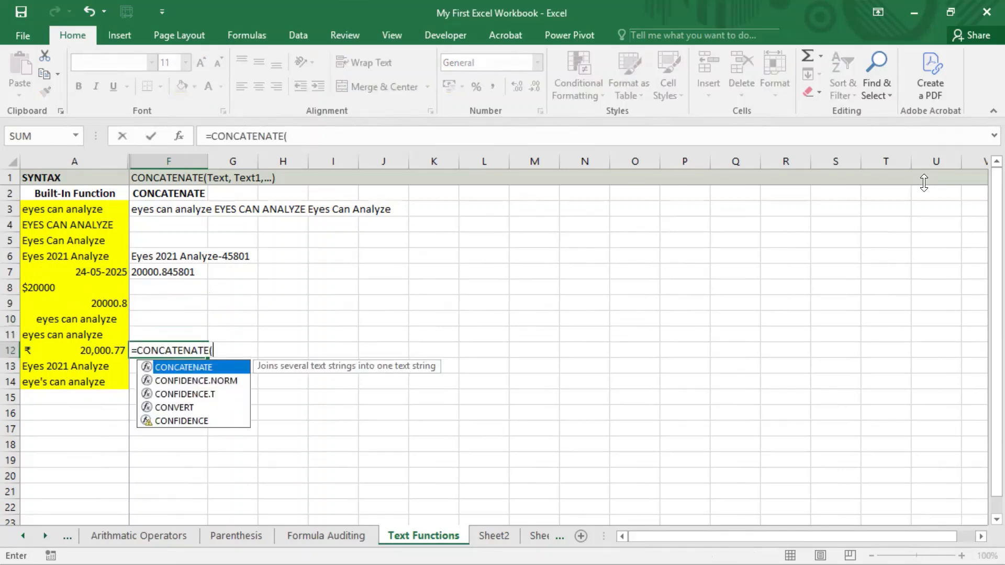
{"action": "key", "text": "Left"}
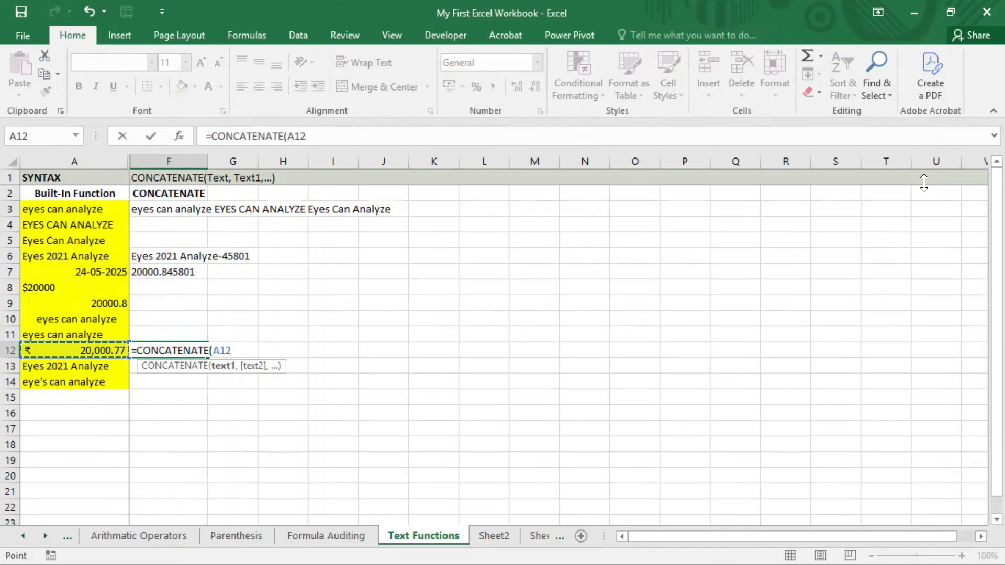
{"action": "type", "text": ","}
{"action": "key", "text": "Left"}
{"action": "key", "text": "Down"}
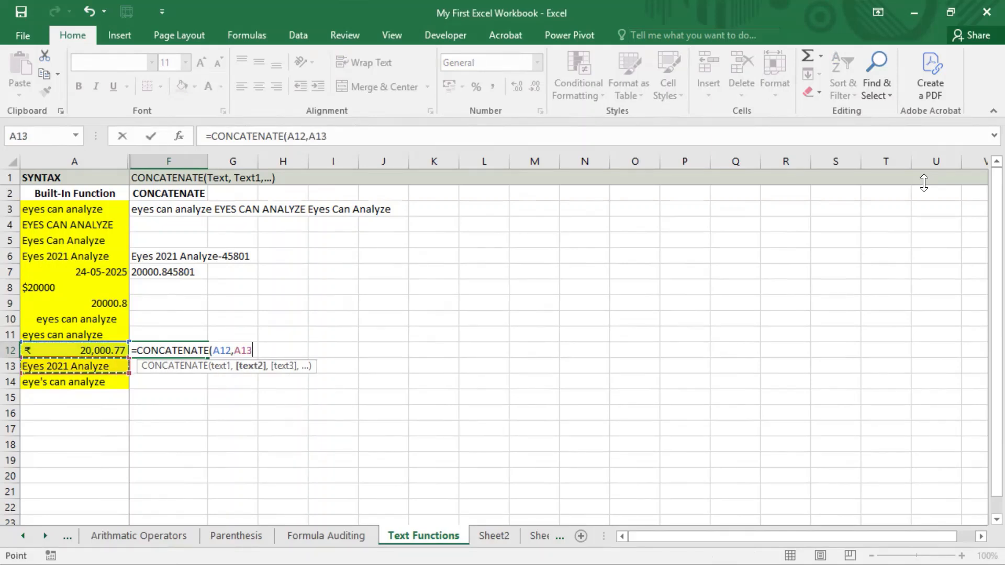
{"action": "key", "text": "Return"}
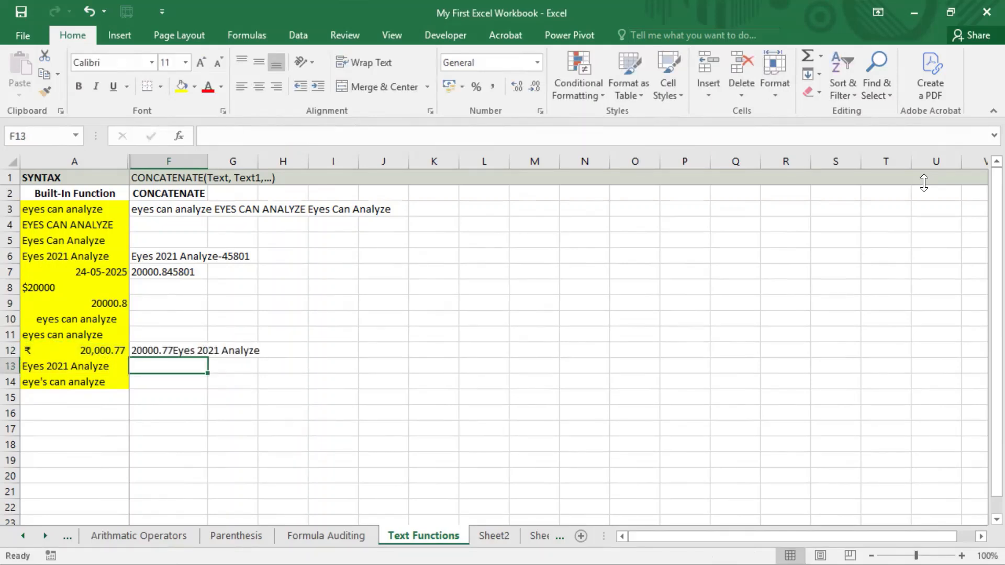
- Compare the joined text in F12 with the source amount in A12, checking how the currency formatting is represented
{"action": "key", "text": "Up"}
{"action": "key", "text": "Left"}
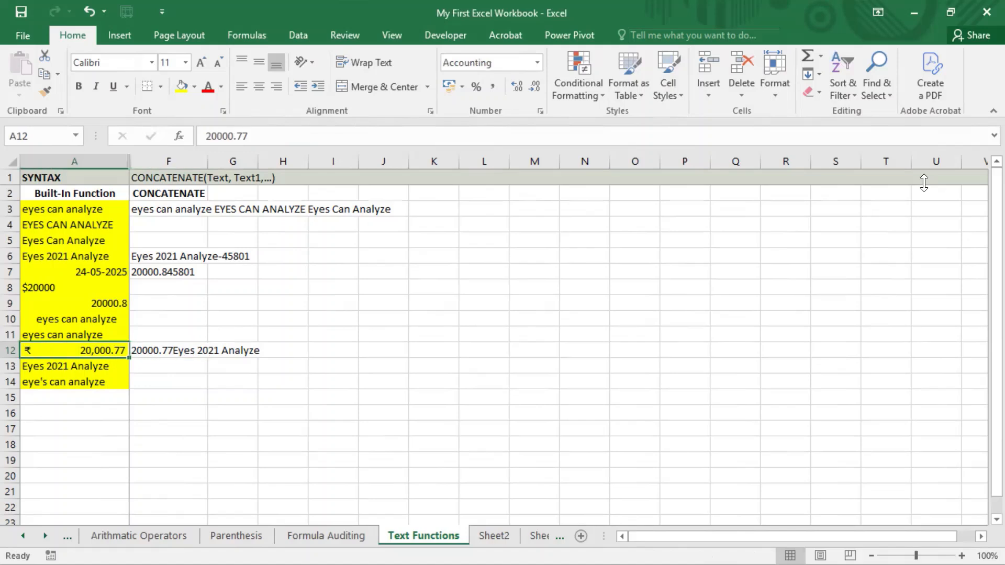
{"action": "key", "text": "Right"}
{"action": "key", "text": "Left"}
{"action": "key", "text": "Right"}
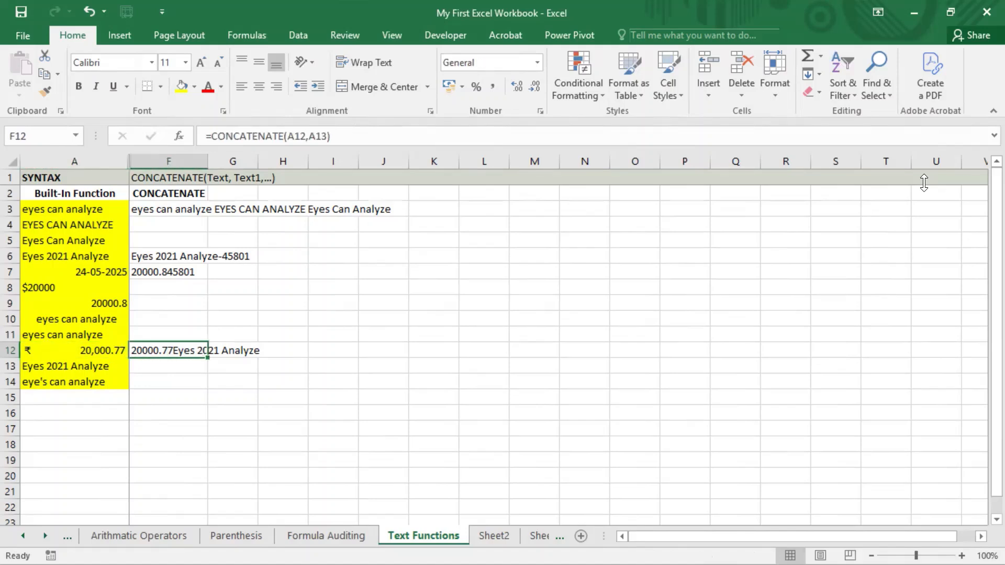
{"action": "key", "text": "Left"}
{"action": "key", "text": "Right"}
{"action": "key", "text": "Right"}
{"action": "key", "text": "Left"}
{"action": "key", "text": "Left"}
{"action": "key", "text": "Right"}
{"action": "key", "text": "Up"}
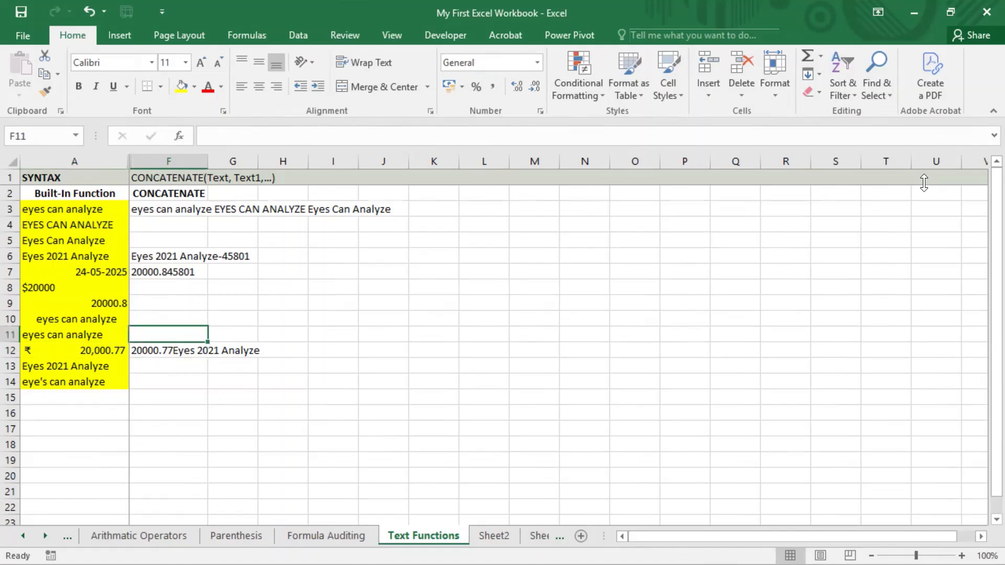
{"action": "type", "text": "=con"}
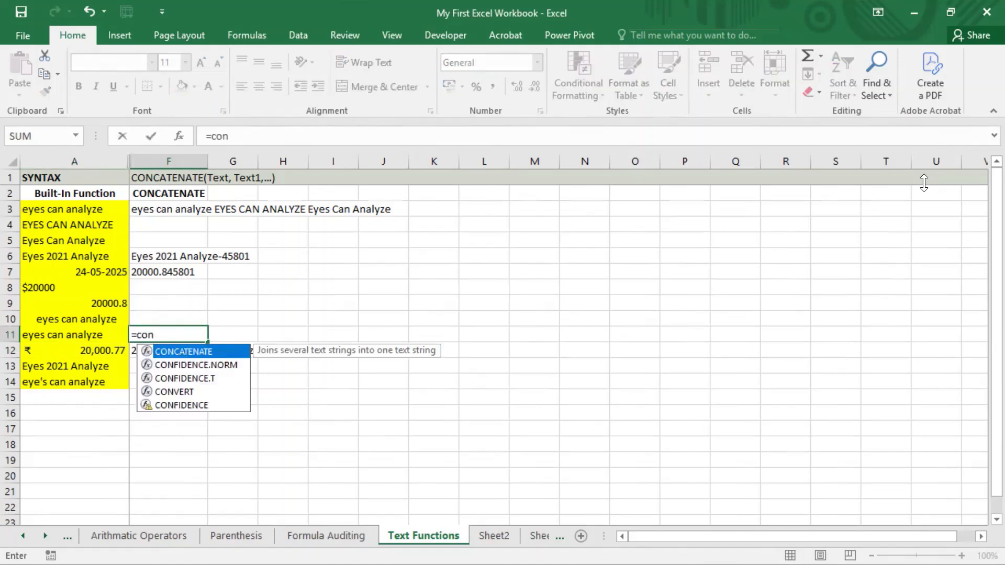
{"action": "key", "text": "Escape"}
{"action": "key", "text": "Escape"}
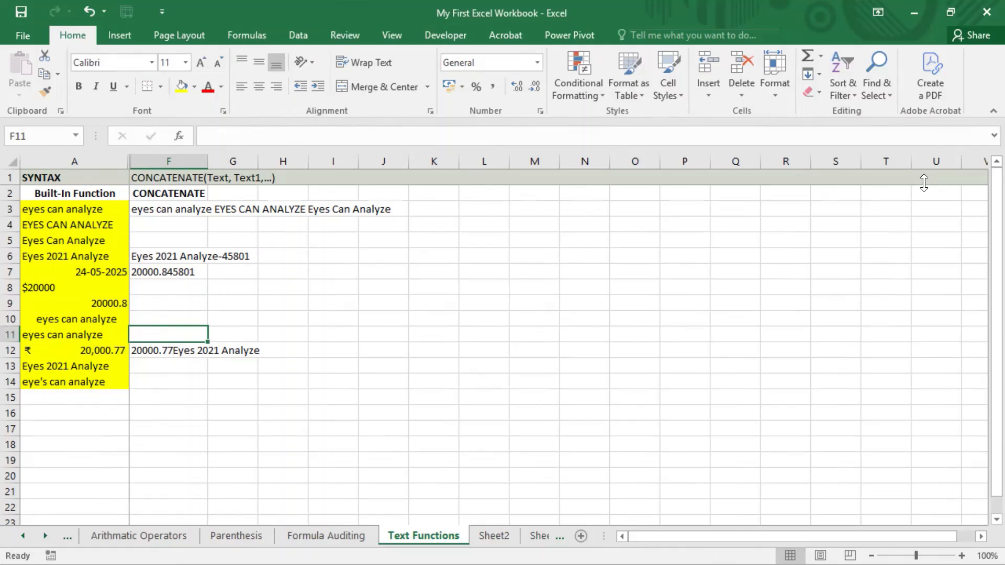
{"action": "key", "text": "Down"}
{"action": "key", "text": "Up"}
- Enter the formula =CONCATENATE(A12,",",A7) in cell F11 to join the rupee amount and the date with a comma
{"action": "type", "text": "=con"}
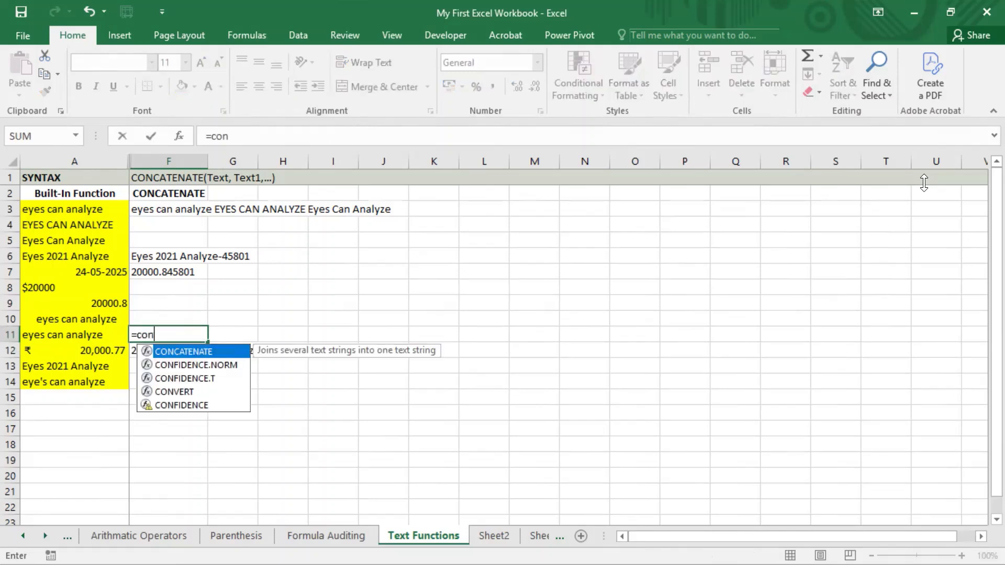
{"action": "key", "text": "Tab"}
{"action": "key", "text": "Left"}
{"action": "key", "text": "Down"}
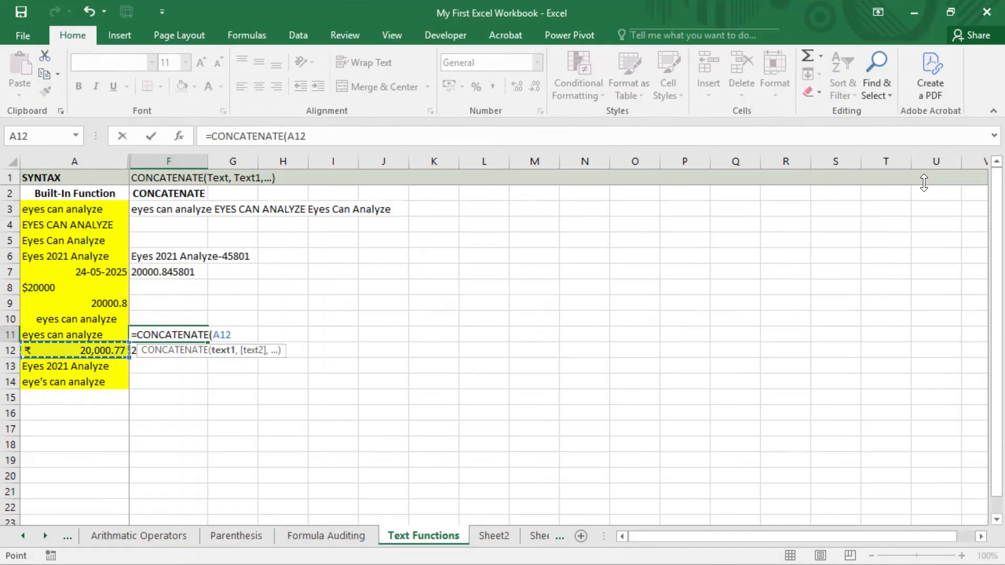
{"action": "type", "text": "="}
{"action": "key", "text": "BackSpace"}
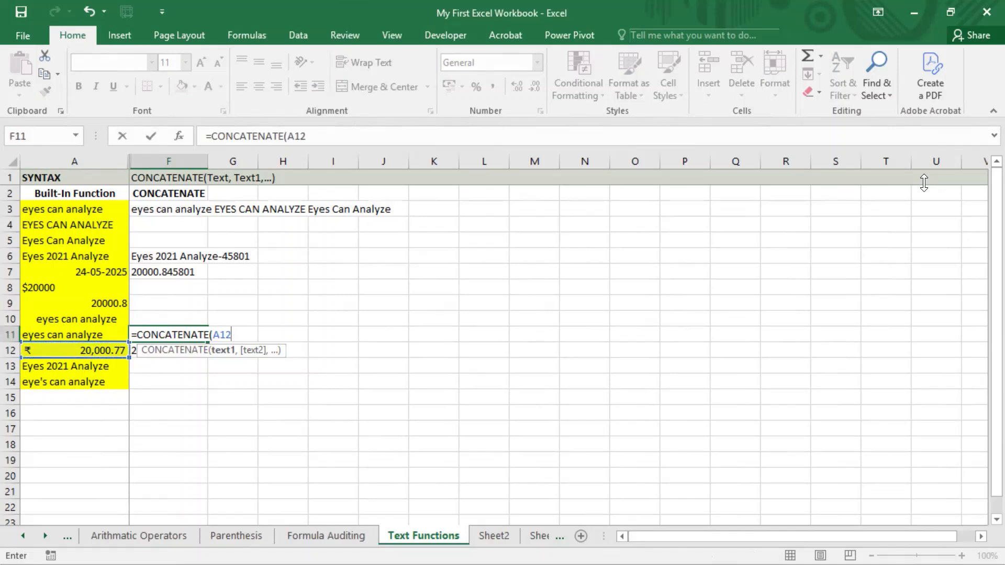
{"action": "type", "text": ",\""}
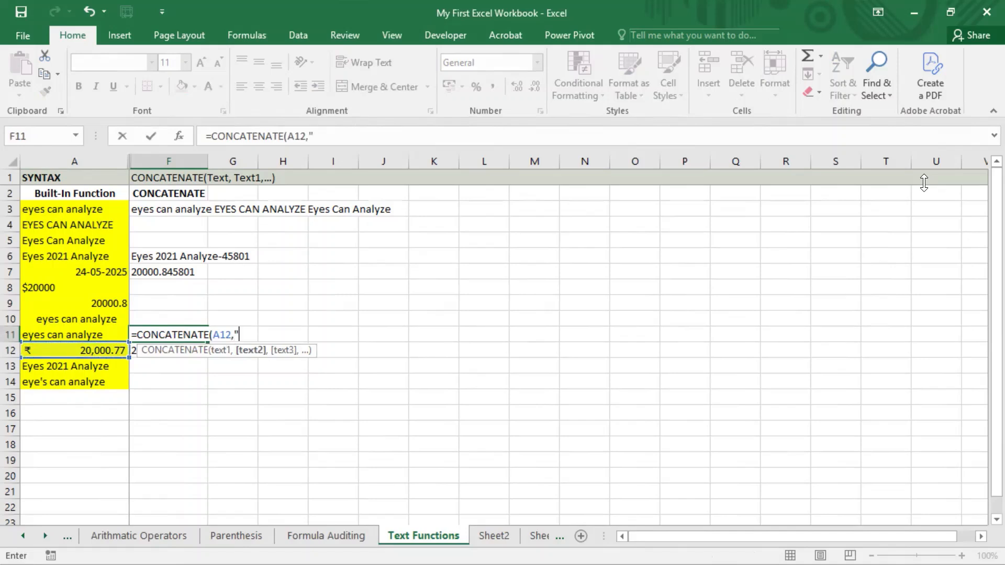
{"action": "type", "text": ",\","}
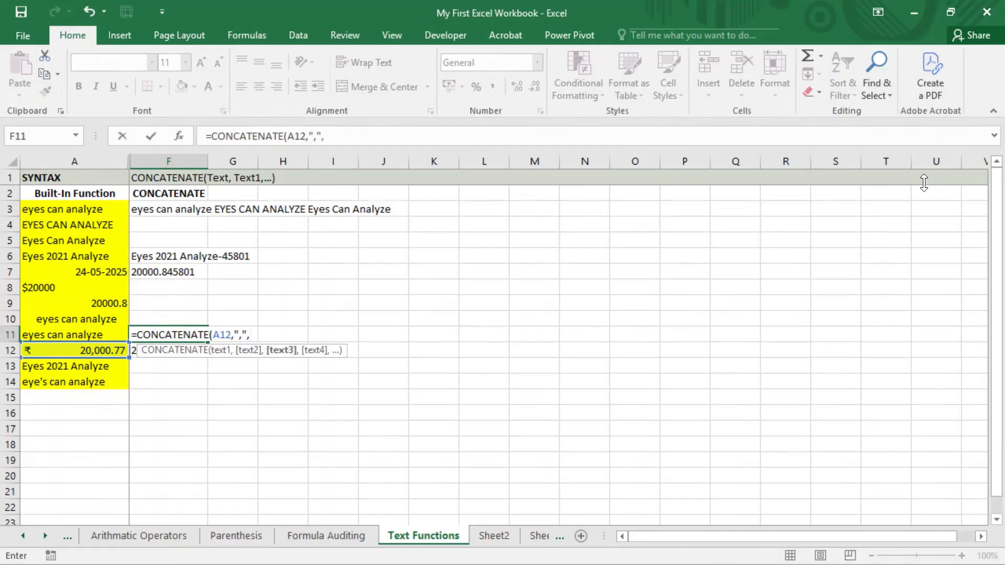
{"action": "key", "text": "Up"}
{"action": "key", "text": "Up"}
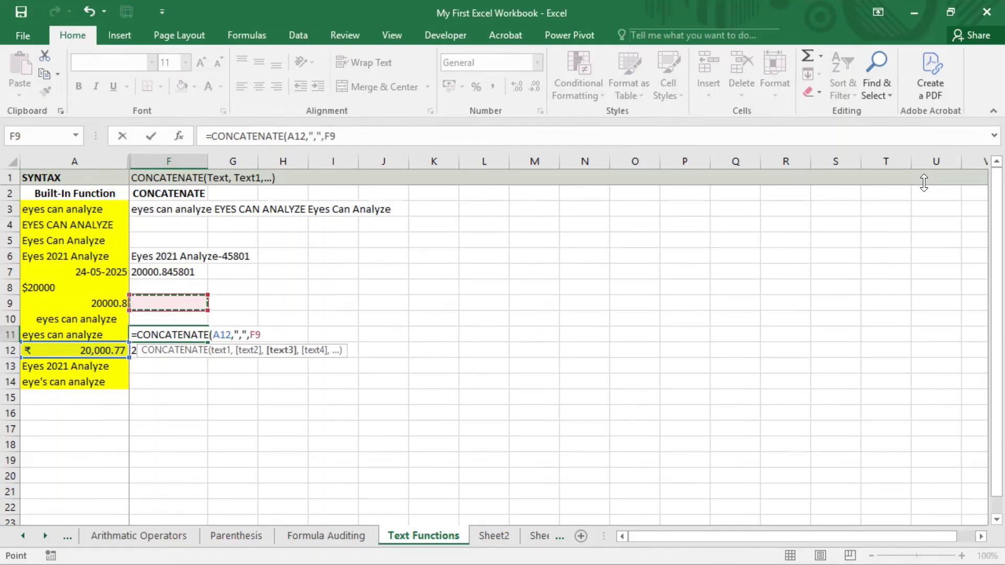
{"action": "key", "text": "Up"}
{"action": "key", "text": "Left"}
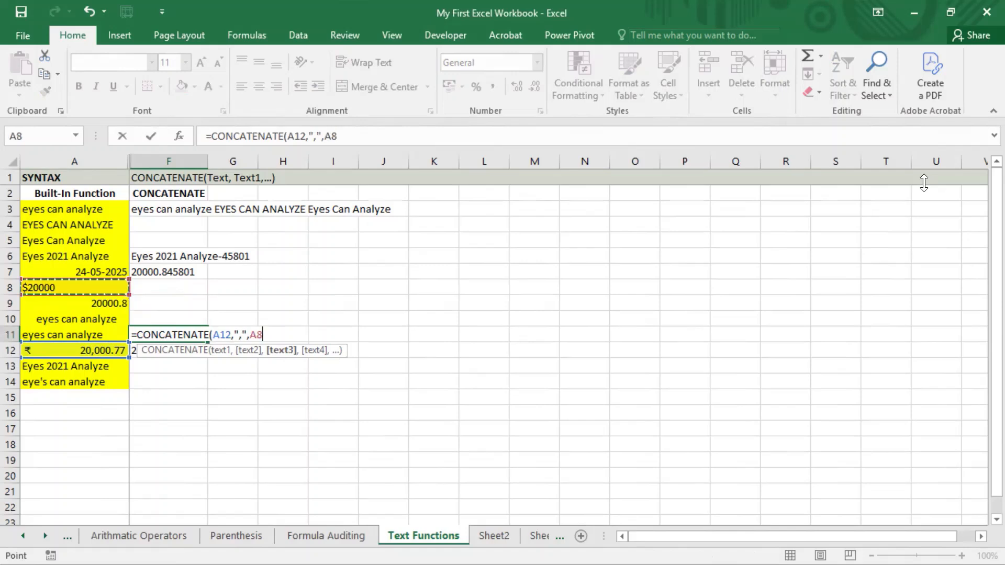
{"action": "key", "text": "Up"}
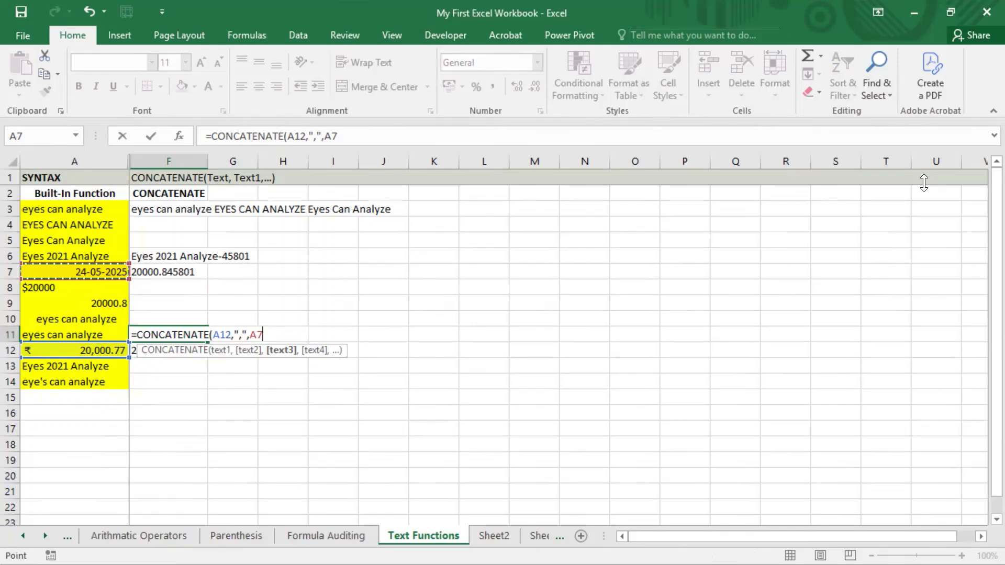
{"action": "key", "text": "Return"}
- Review the joined results in column F and examine the source cells A6, A7 and A9
{"action": "key", "text": "Up"}
{"action": "key", "text": "Up"}
{"action": "key", "text": "Up"}
{"action": "key", "text": "Up"}
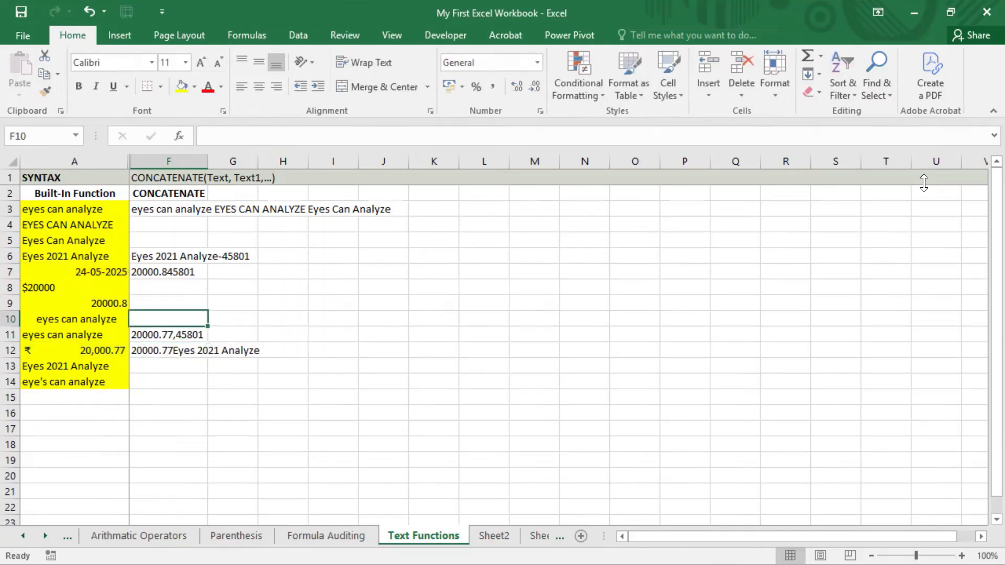
{"action": "key", "text": "Down"}
{"action": "key", "text": "Down"}
{"action": "key", "text": "Down"}
{"action": "key", "text": "Down"}
{"action": "key", "text": "Up"}
{"action": "key", "text": "Up"}
{"action": "key", "text": "Up"}
{"action": "key", "text": "Up"}
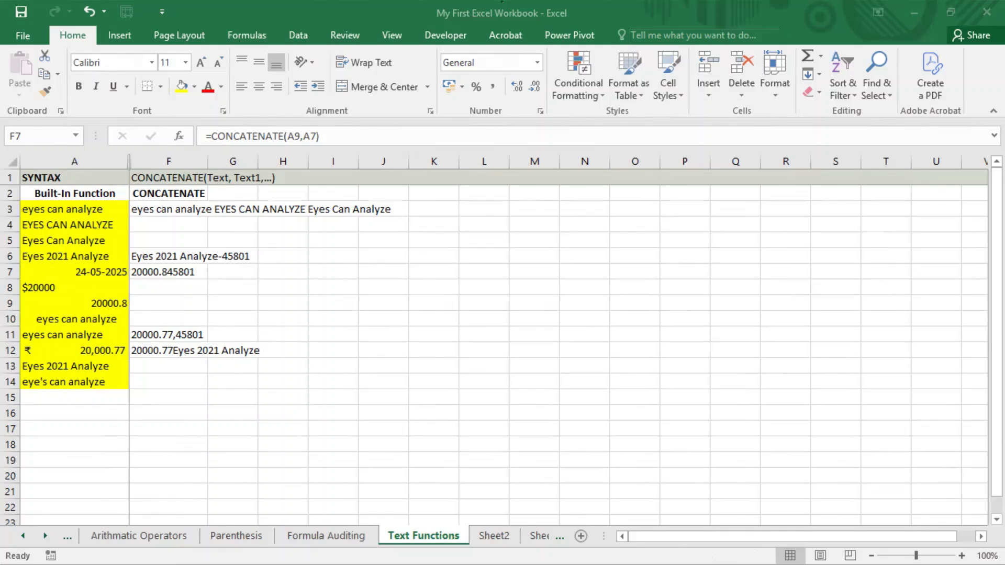
{"action": "left_click", "coordinate": [241, 191]}
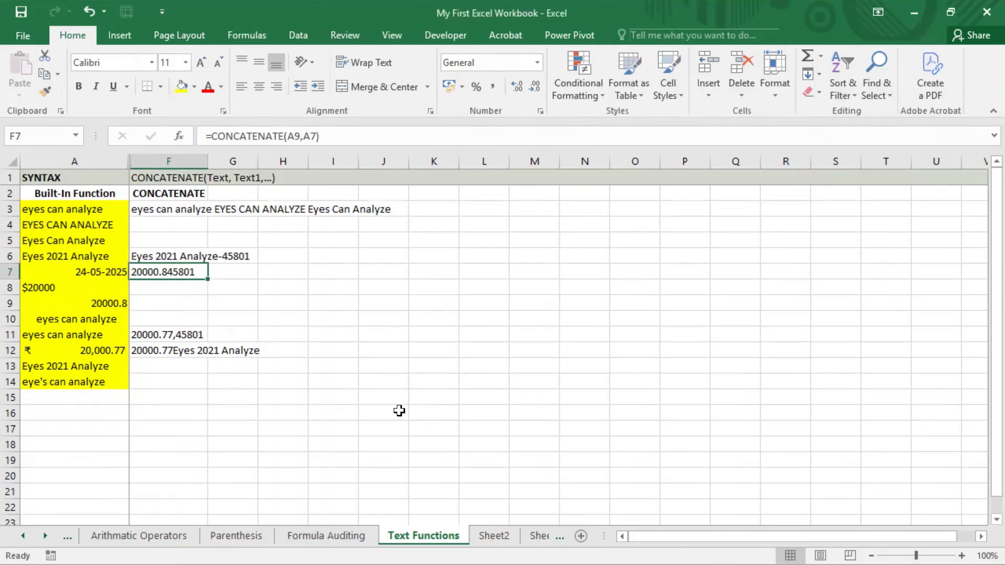
{"action": "left_click", "coordinate": [94, 257]}
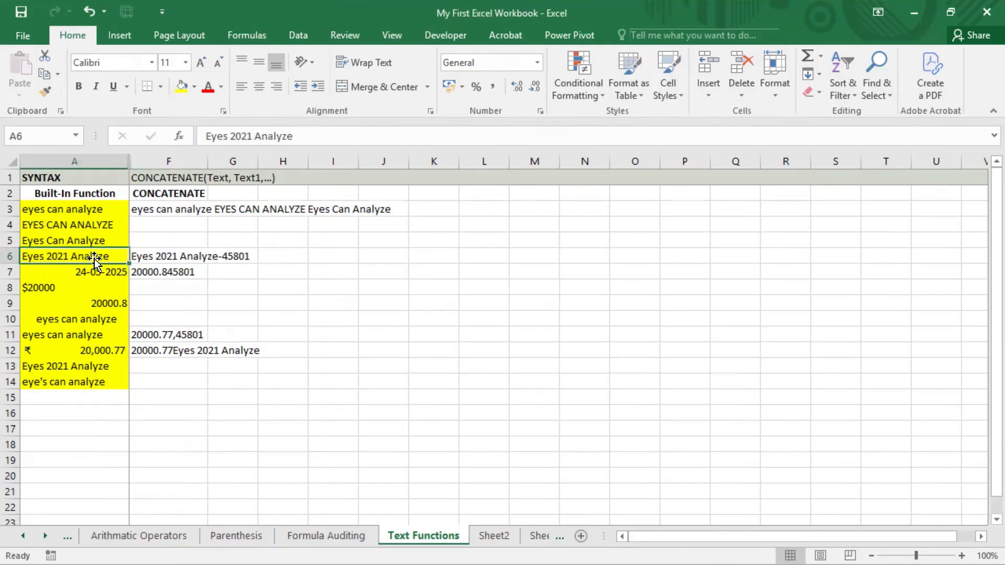
{"action": "left_click", "coordinate": [98, 274]}
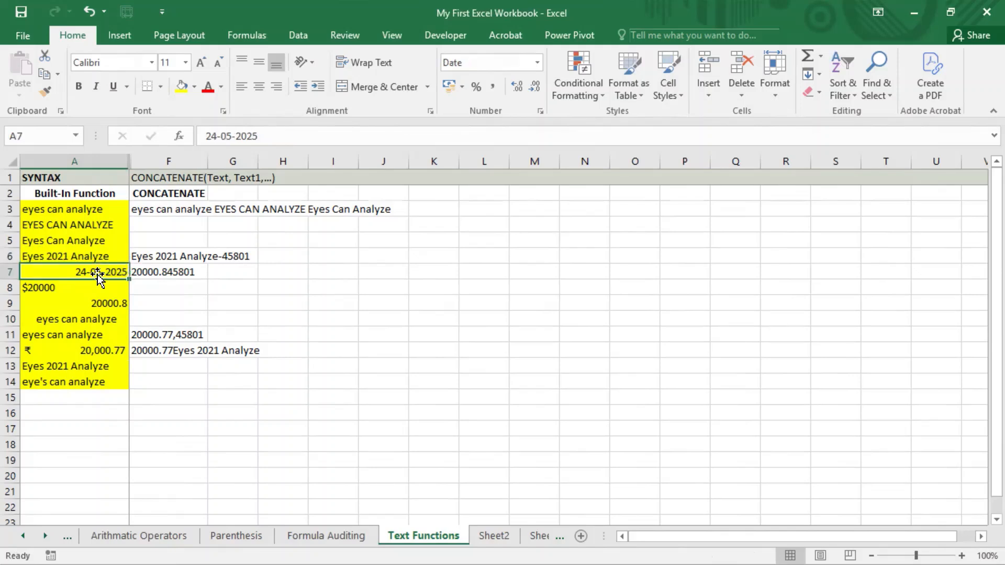
{"action": "left_click", "coordinate": [103, 302]}
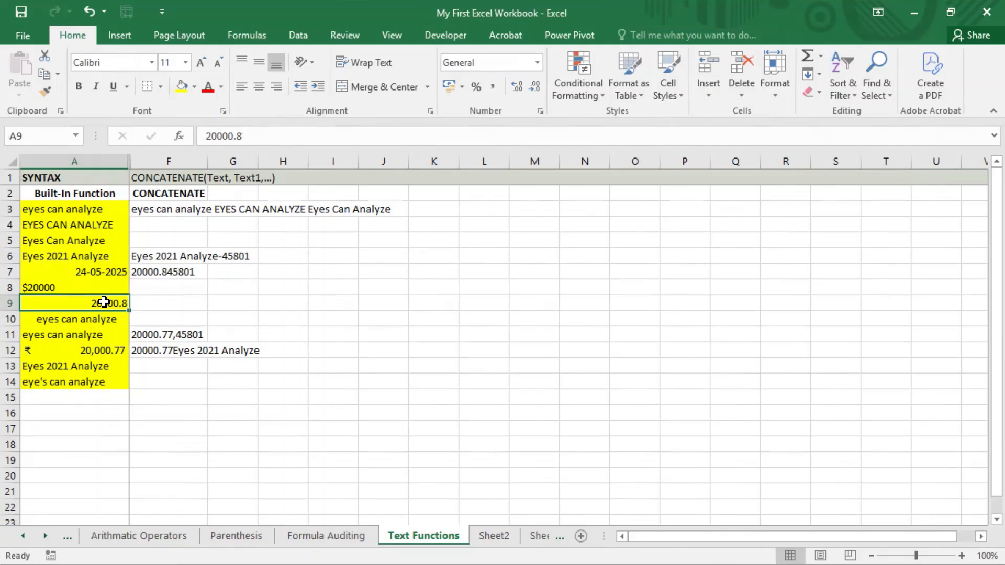
- Start a new formula in cell F8
{"action": "left_click", "coordinate": [145, 285]}
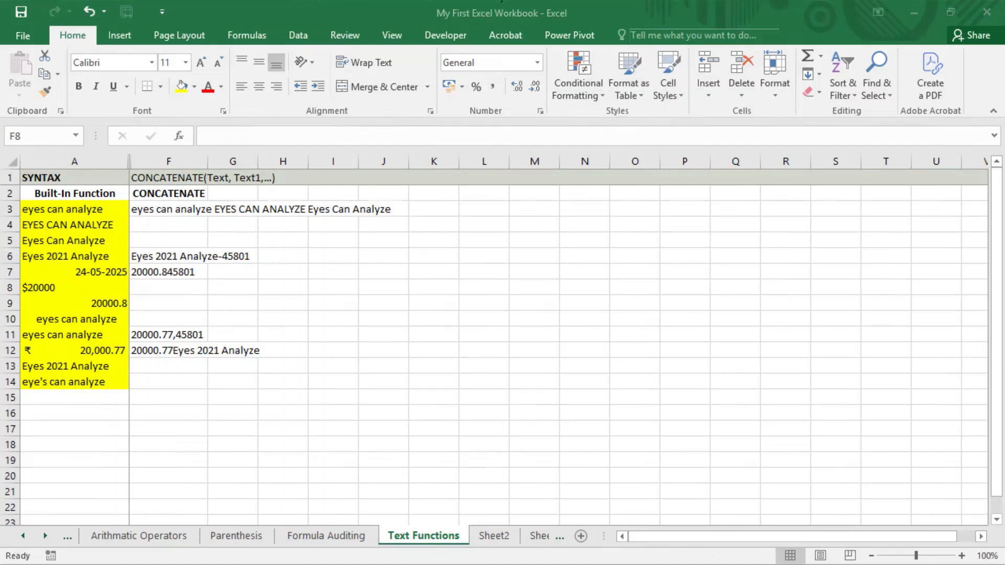
{"action": "left_click", "coordinate": [211, 320]}
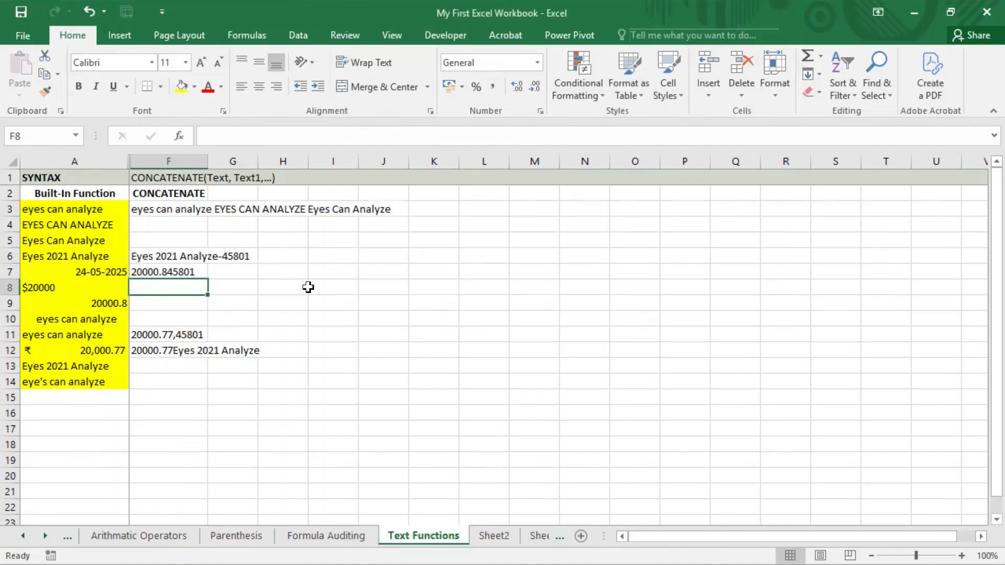
{"action": "type", "text": "="}
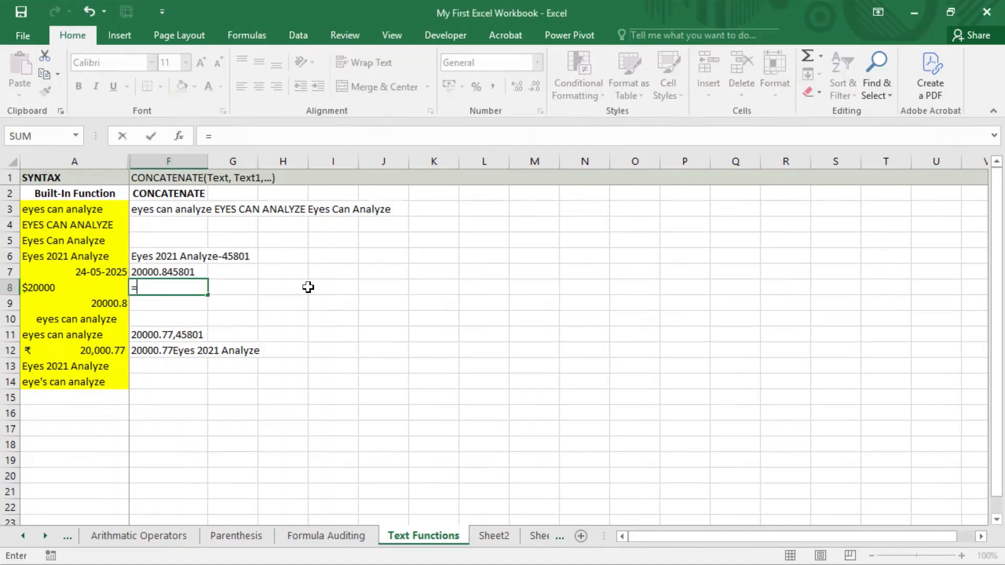
{"action": "key", "text": "Up"}
{"action": "key", "text": "Up"}
{"action": "key", "text": "Up"}
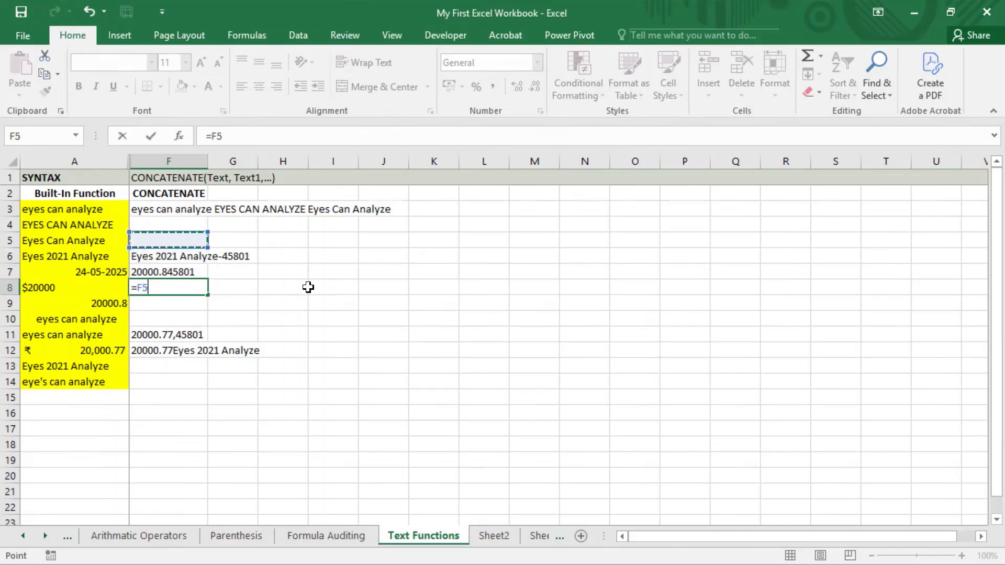
{"action": "key", "text": "BackSpace"}
{"action": "key", "text": "BackSpace"}
- Build the F8 formula with CONCATENATE, using A5 as the first argument and char(10) as the second
{"action": "type", "text": "con"}
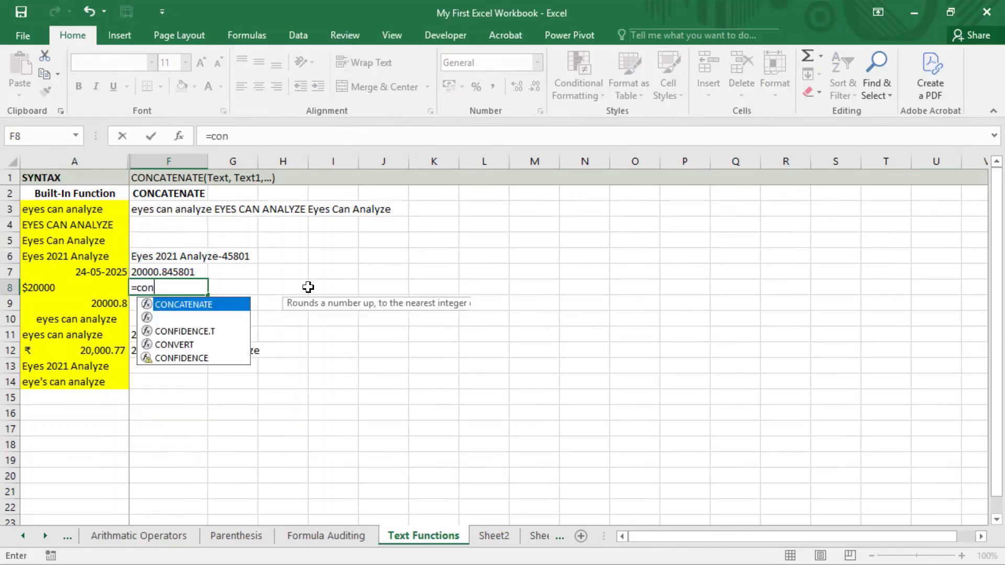
{"action": "key", "text": "Tab"}
{"action": "key", "text": "Up"}
{"action": "key", "text": "Up"}
{"action": "key", "text": "Up"}
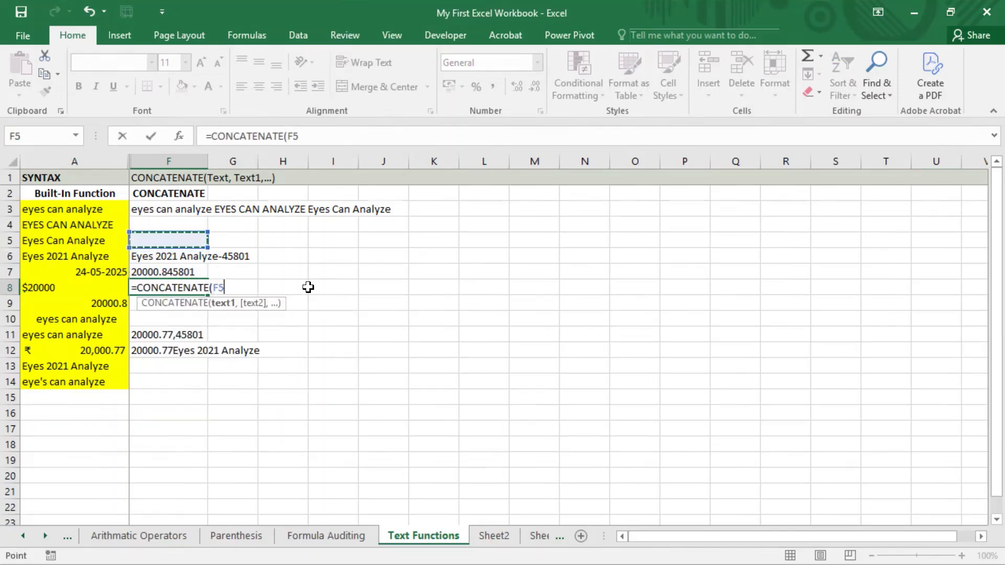
{"action": "key", "text": "Left"}
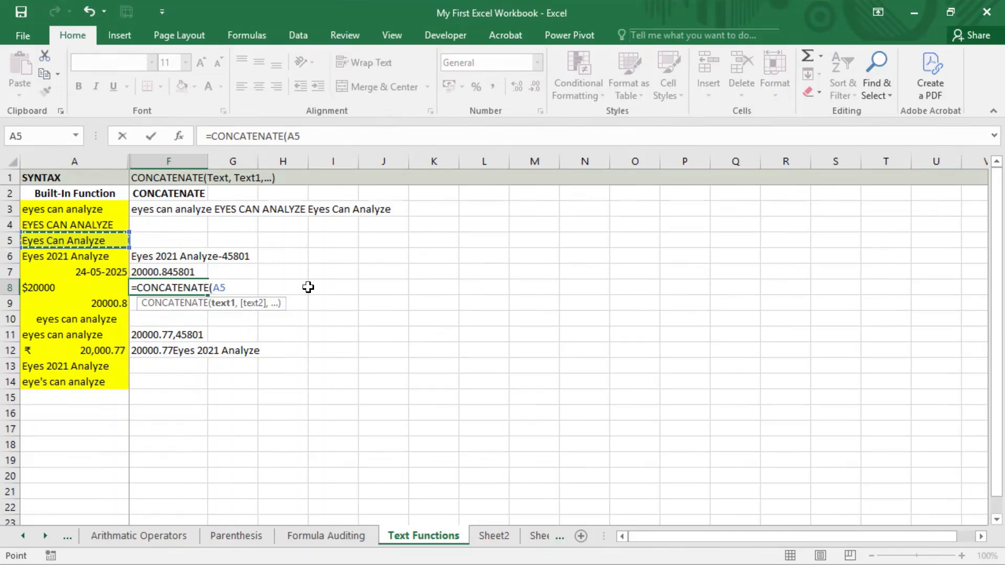
{"action": "type", "text": ","}
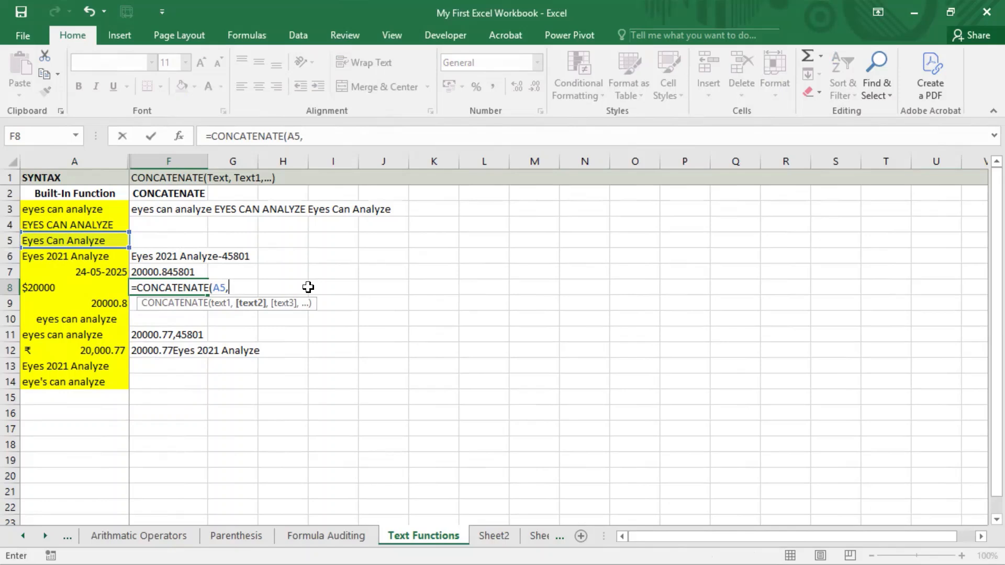
{"action": "type", "text": "char"}
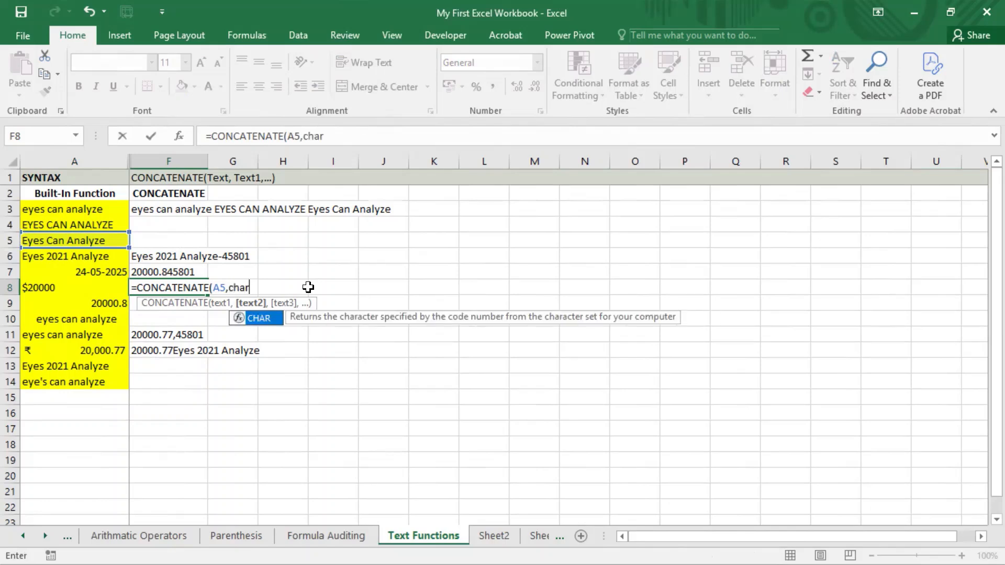
{"action": "type", "text": "(`0"}
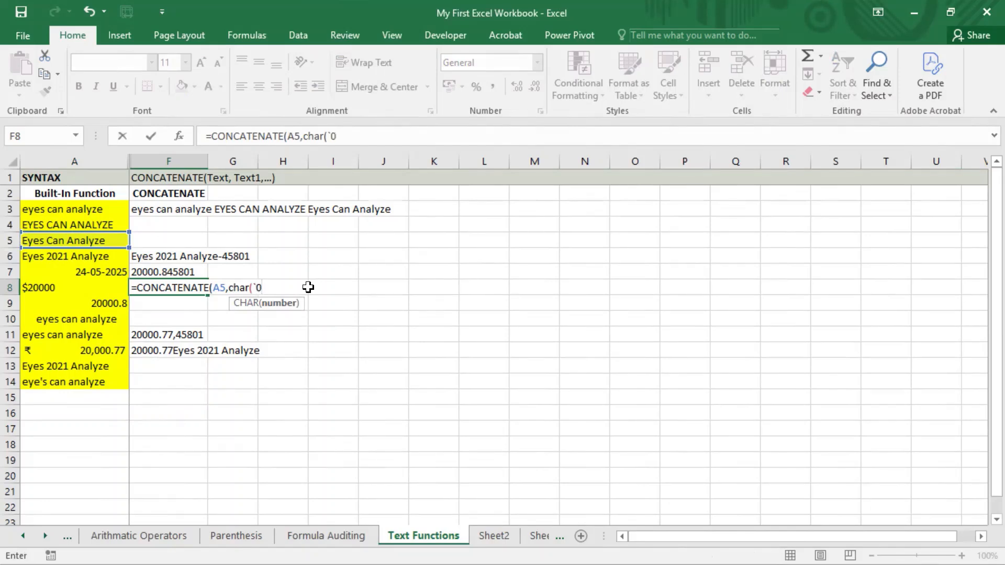
{"action": "key", "text": "BackSpace"}
{"action": "type", "text": "10),"}
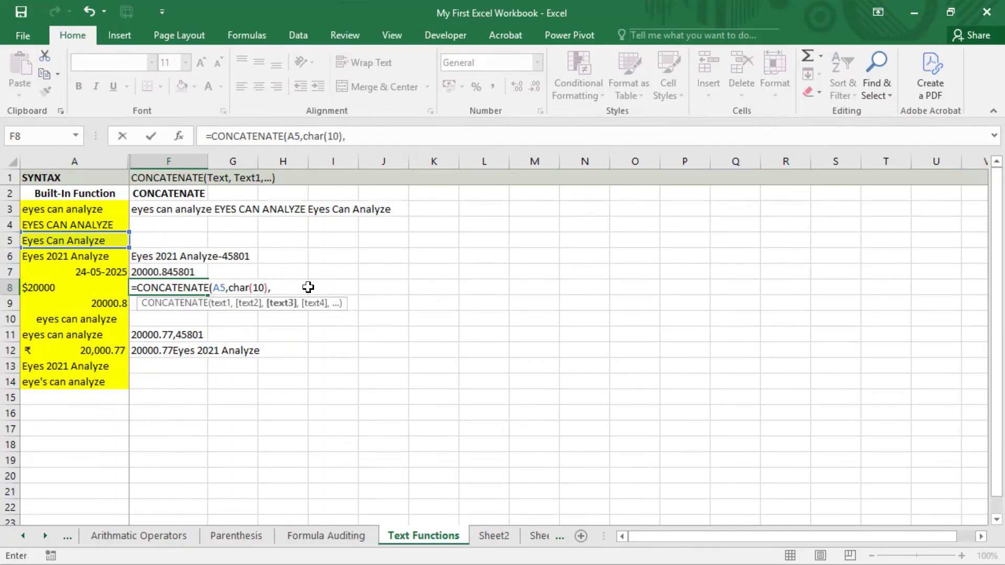
{"action": "key", "text": "ctrl+shift+Left"}
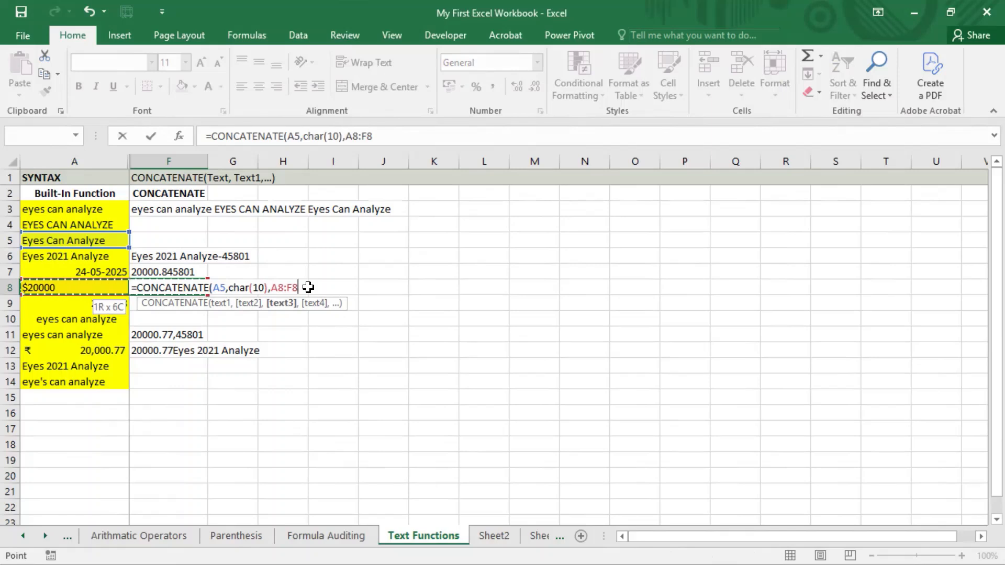
{"action": "key", "text": "F2"}
{"action": "key", "text": "BackSpace"}
{"action": "key", "text": "BackSpace"}
{"action": "key", "text": "BackSpace"}
{"action": "key", "text": "BackSpace"}
{"action": "key", "text": "BackSpace"}
{"action": "key", "text": "BackSpace"}
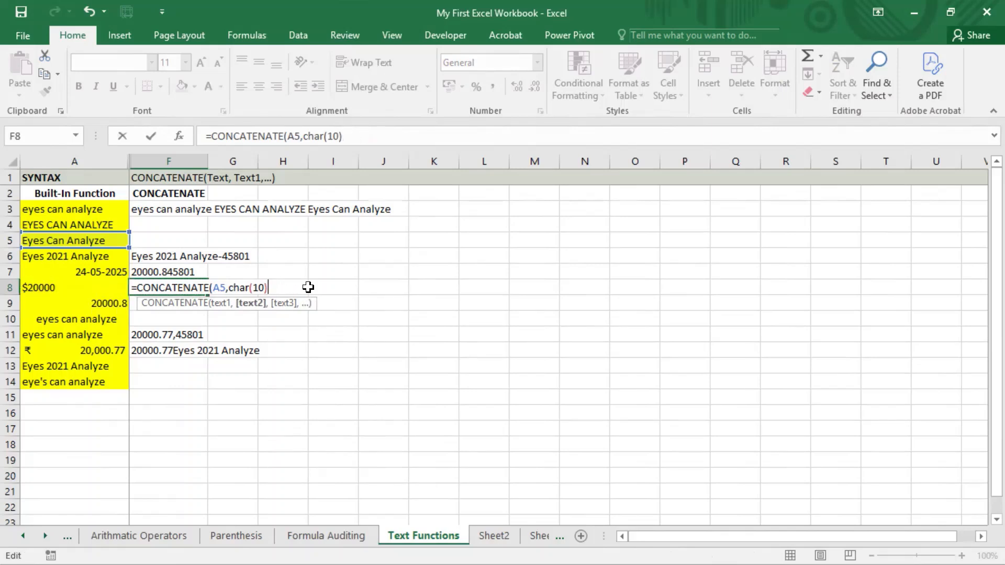
{"action": "type", "text": ","}
- Highlight the char(10) argument in the F8 formula to examine the line-break separator
{"action": "key", "text": "Left"}
{"action": "key", "text": "shift+Left"}
{"action": "key", "text": "shift+Left"}
{"action": "key", "text": "shift+Left"}
{"action": "key", "text": "shift+Left"}
{"action": "key", "text": "shift+Left"}
{"action": "key", "text": "shift+Left"}
{"action": "key", "text": "shift+Left"}
{"action": "key", "text": "shift+Left"}
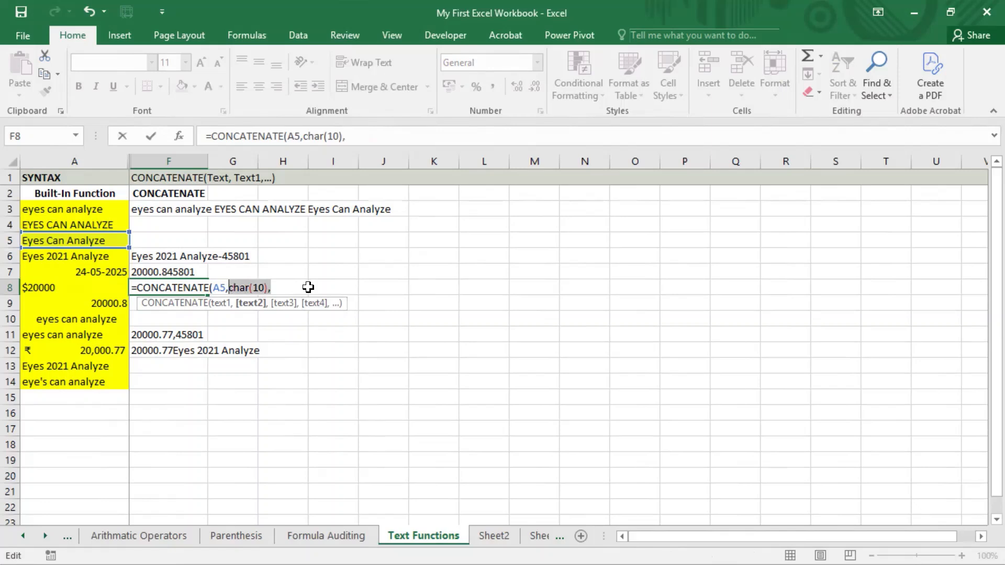
{"action": "key", "text": "Left"}
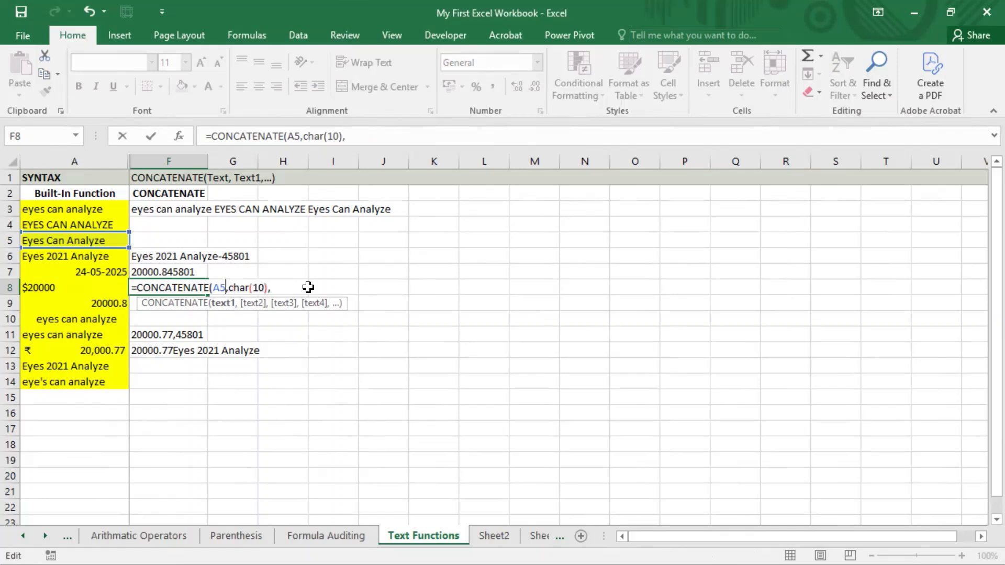
{"action": "key", "text": "shift+Right"}
{"action": "key", "text": "shift+Right"}
{"action": "key", "text": "shift+Right"}
{"action": "key", "text": "shift+Right"}
{"action": "key", "text": "shift+Right"}
{"action": "key", "text": "shift+Right"}
{"action": "key", "text": "shift+Right"}
{"action": "key", "text": "shift+Right"}
{"action": "key", "text": "shift+Right"}
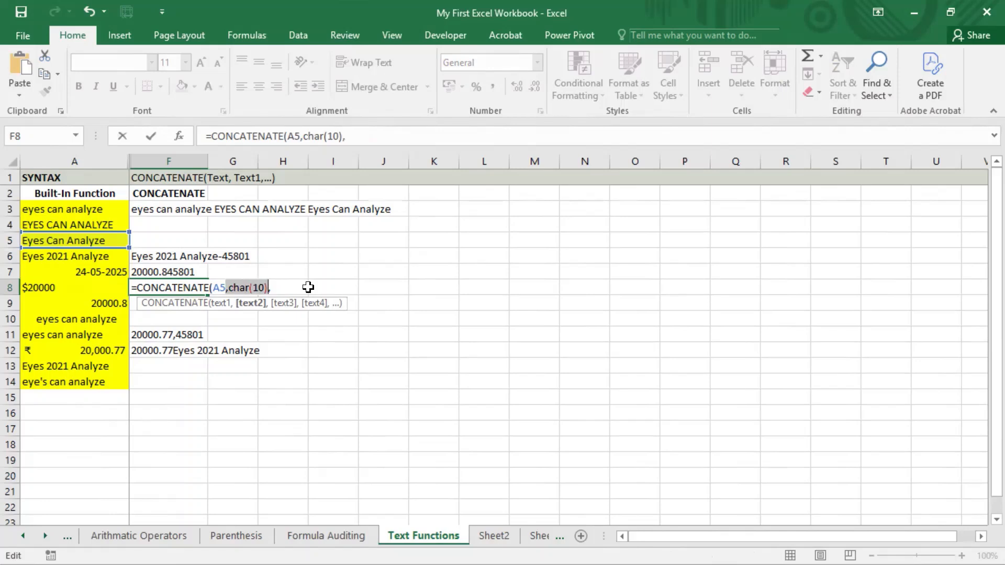
{"action": "key", "text": "Right"}
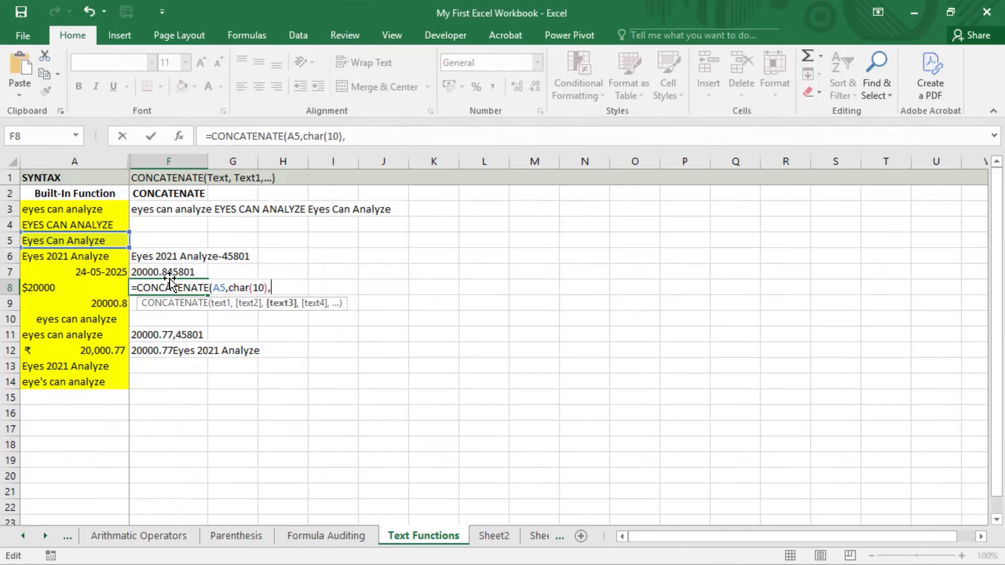
- Complete the F8 CONCATENATE formula with A7, a second char(10) separator and A7 as the last argument
{"action": "left_click", "coordinate": [113, 274]}
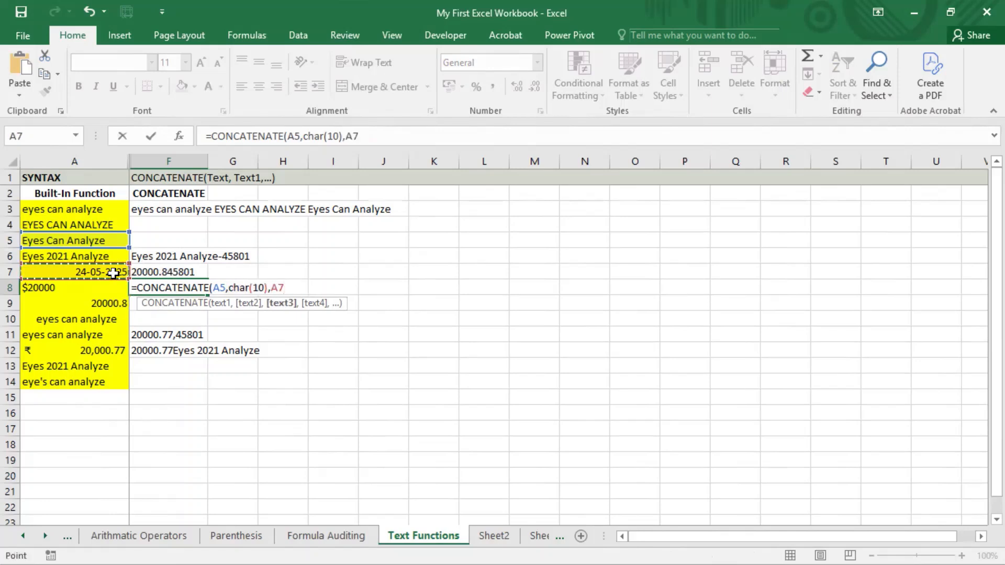
{"action": "type", "text": ",char(10)"}
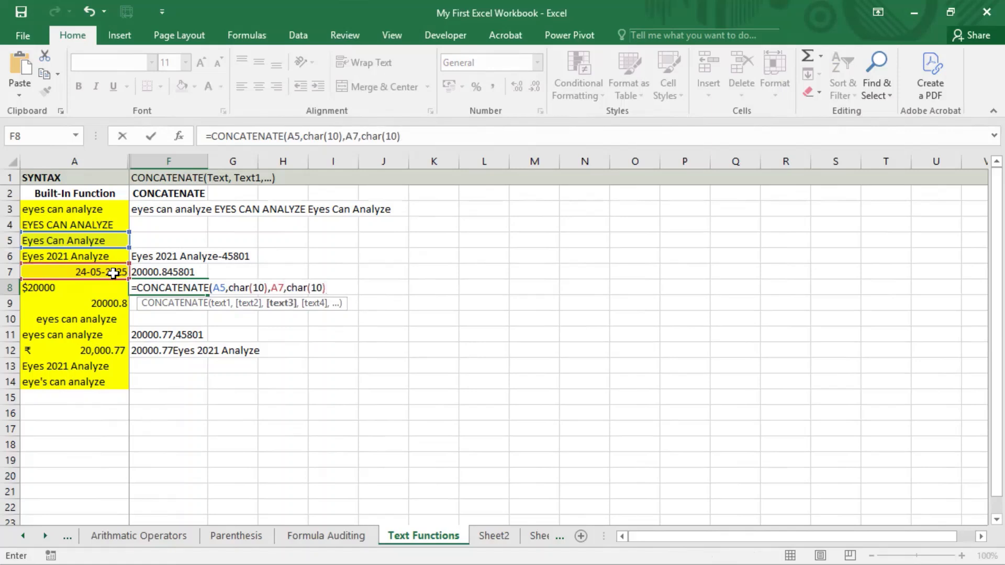
{"action": "type", "text": ","}
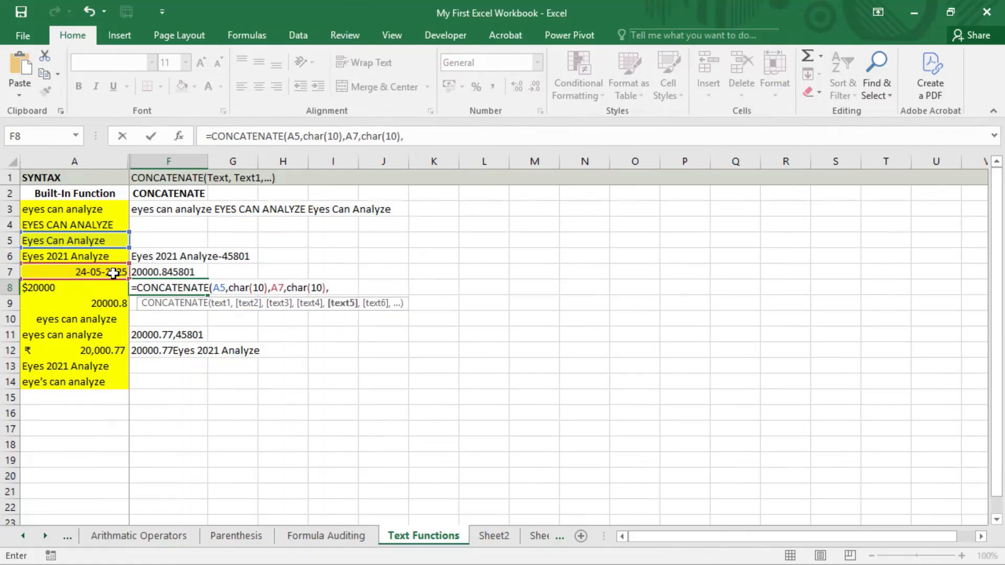
{"action": "key", "text": "Down"}
{"action": "key", "text": "Down"}
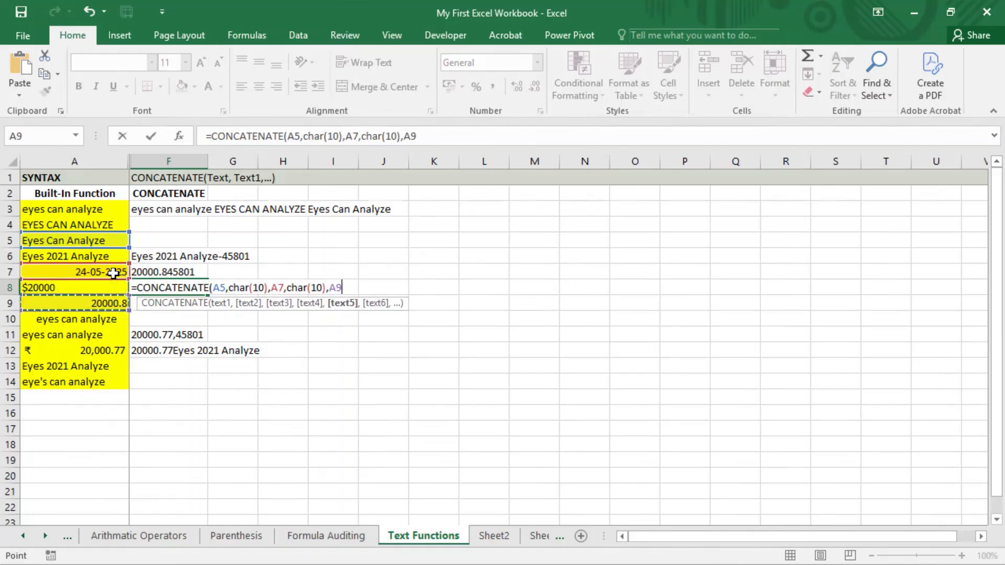
{"action": "left_click", "coordinate": [113, 273]}
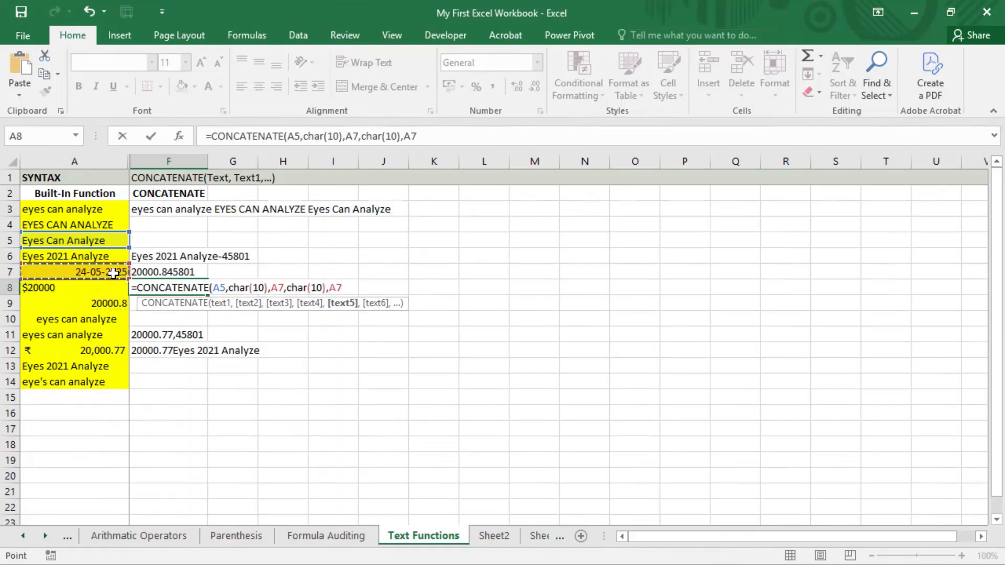
{"action": "type", "text": ")"}
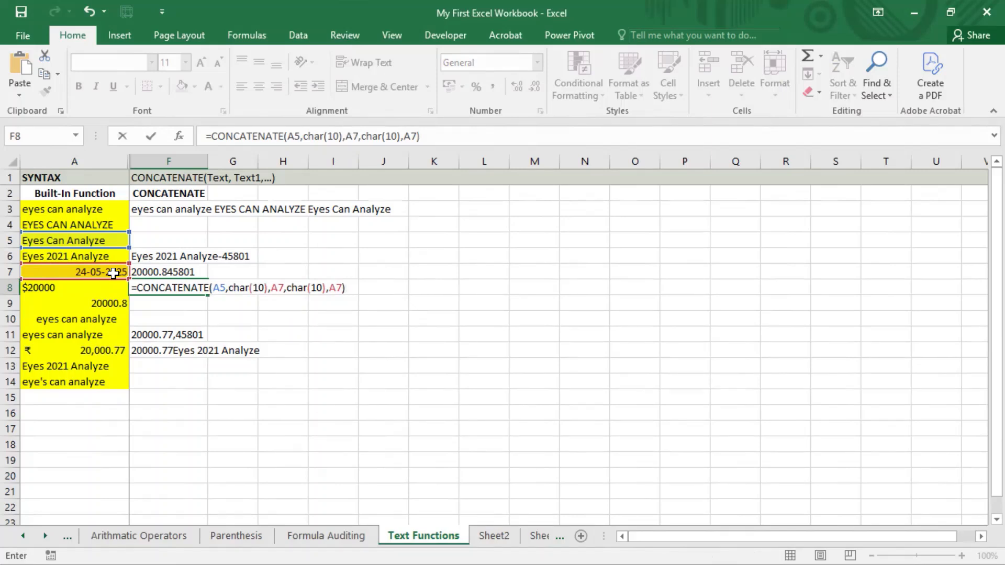
{"action": "key", "text": "Return"}
{"action": "key", "text": "Right"}
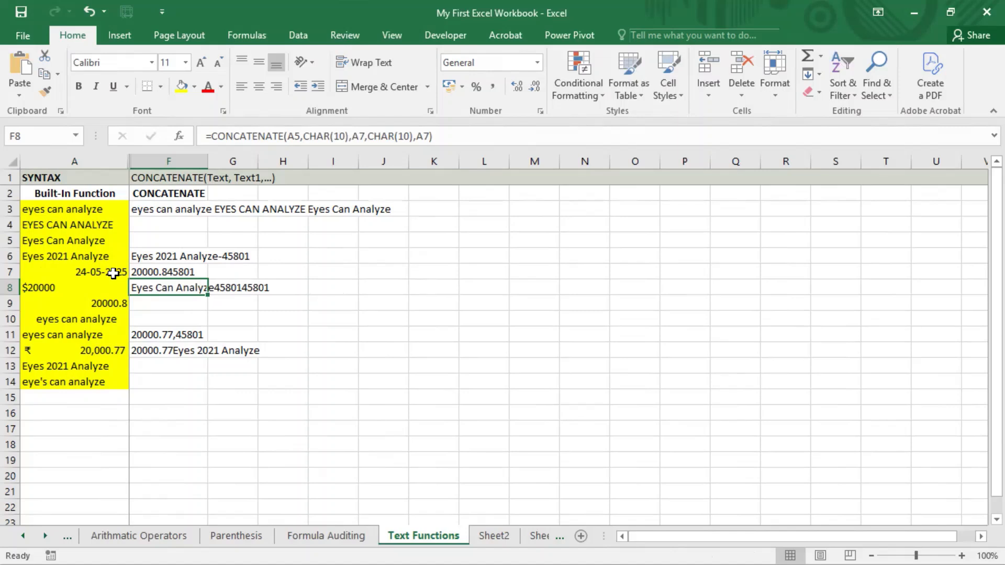
- Change the last argument of the F8 formula to A9
{"action": "key", "text": "F2"}
{"action": "key", "text": "Left"}
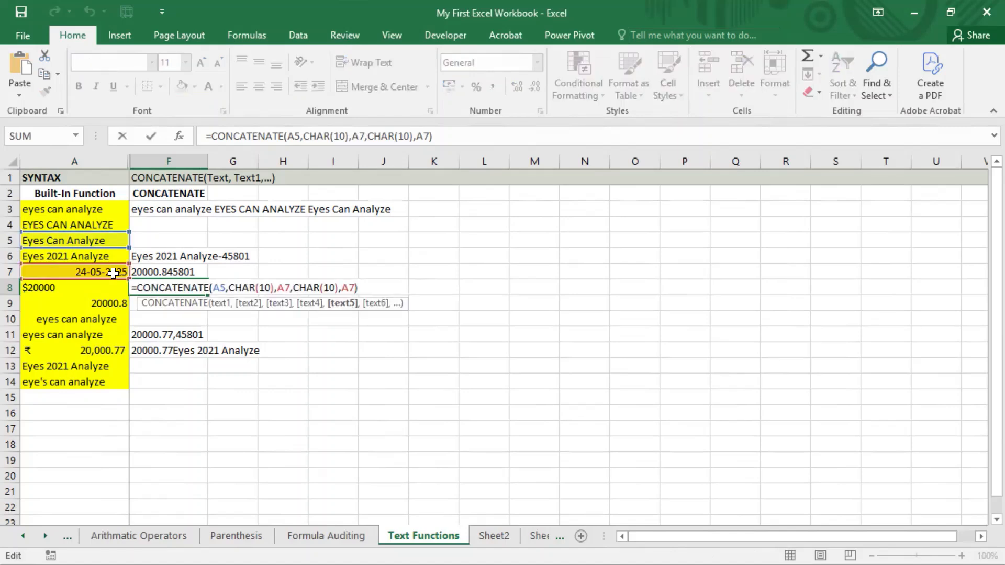
{"action": "key", "text": "BackSpace"}
{"action": "type", "text": "9"}
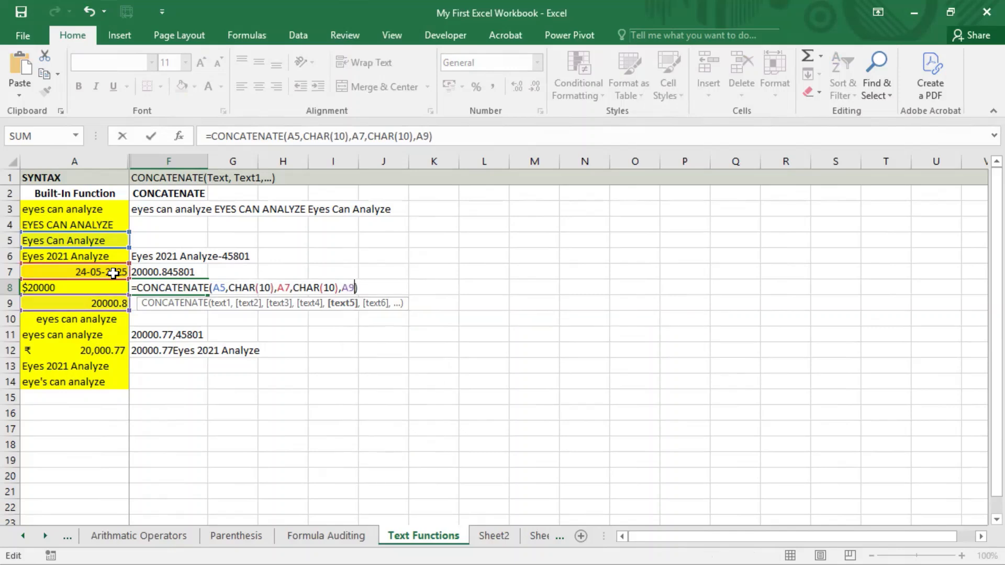
{"action": "key", "text": "Return"}
{"action": "key", "text": "Up"}
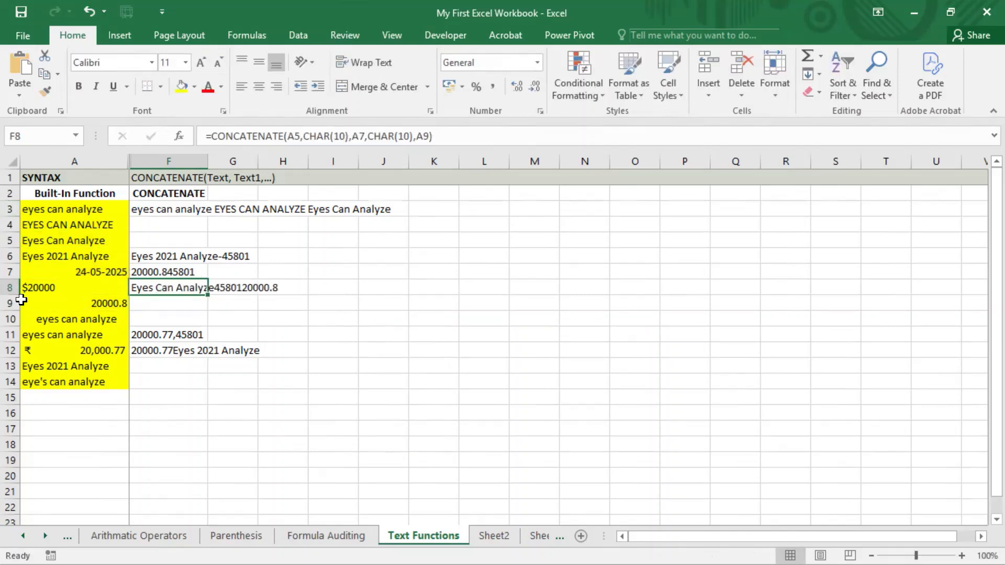
- Increase the height of row 8 to fit about three lines of text and open the F8 formula for checking
{"action": "left_click_drag", "start_coordinate": [13, 295], "coordinate": [13, 325]}
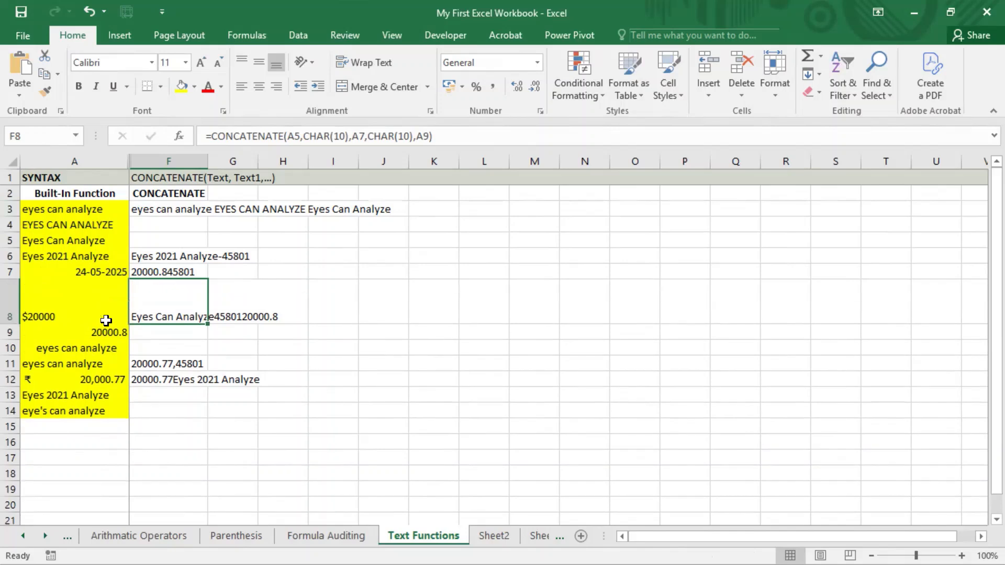
{"action": "double_click", "coordinate": [175, 308]}
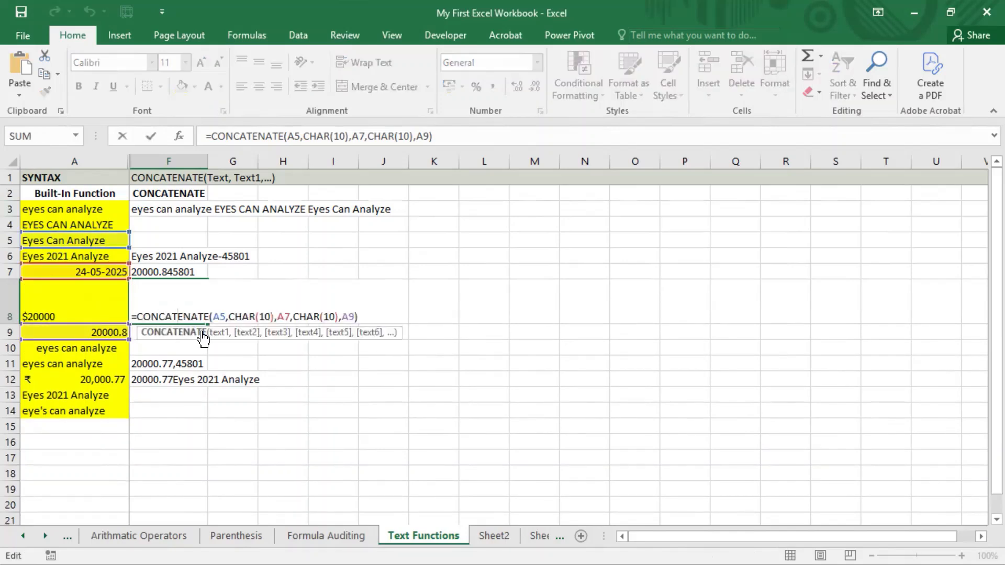
{"action": "left_click", "coordinate": [491, 17]}
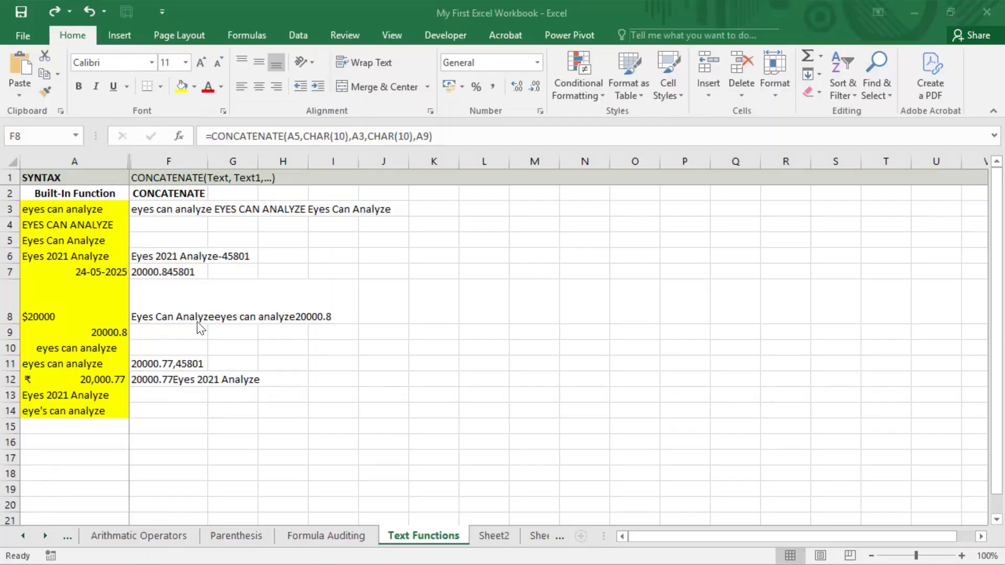
- Turn on Wrap Text for cell F8 and widen column F so each joined item fits on its own line
{"action": "left_click", "coordinate": [180, 317]}
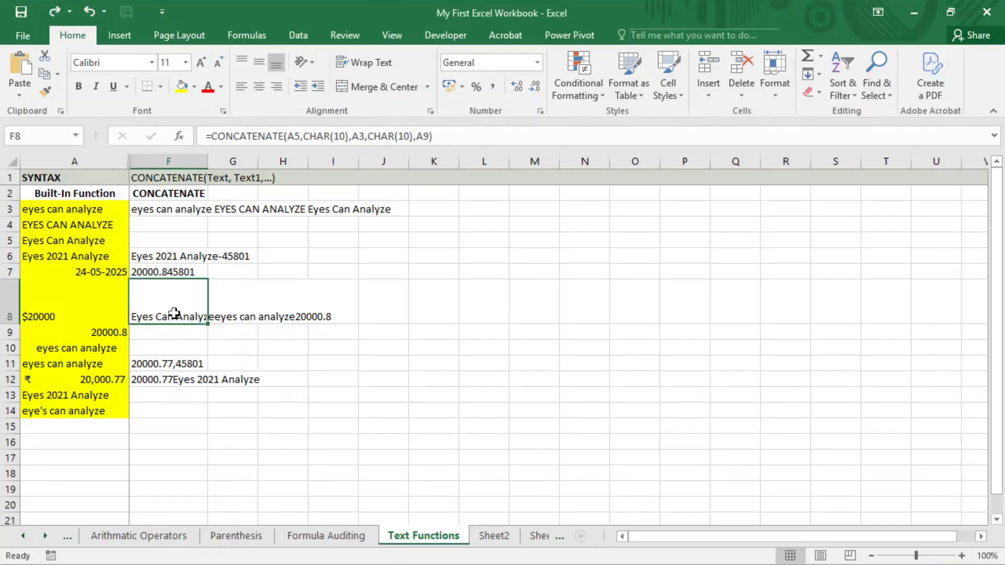
{"action": "double_click", "coordinate": [174, 313]}
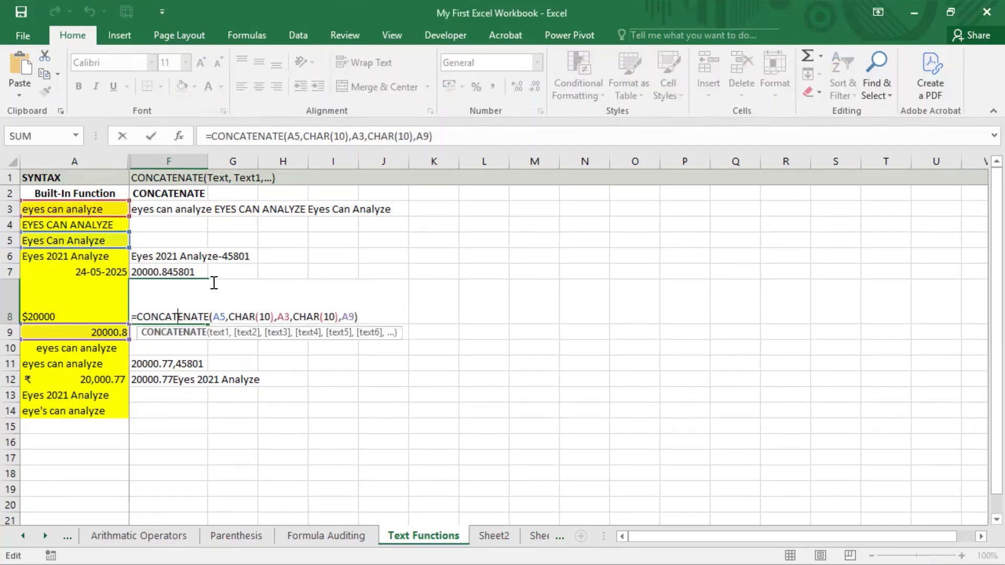
{"action": "key", "text": "Escape"}
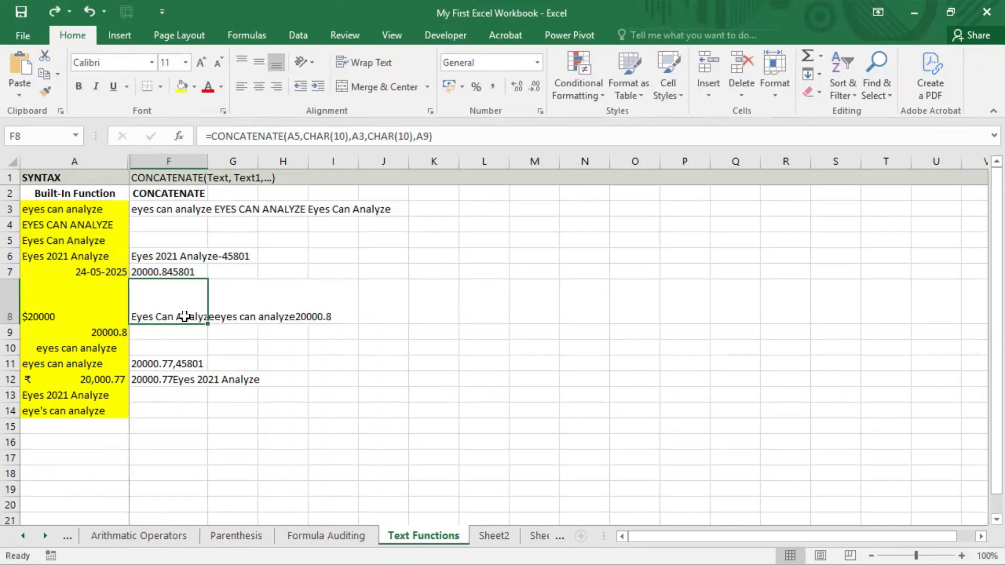
{"action": "left_click", "coordinate": [372, 61]}
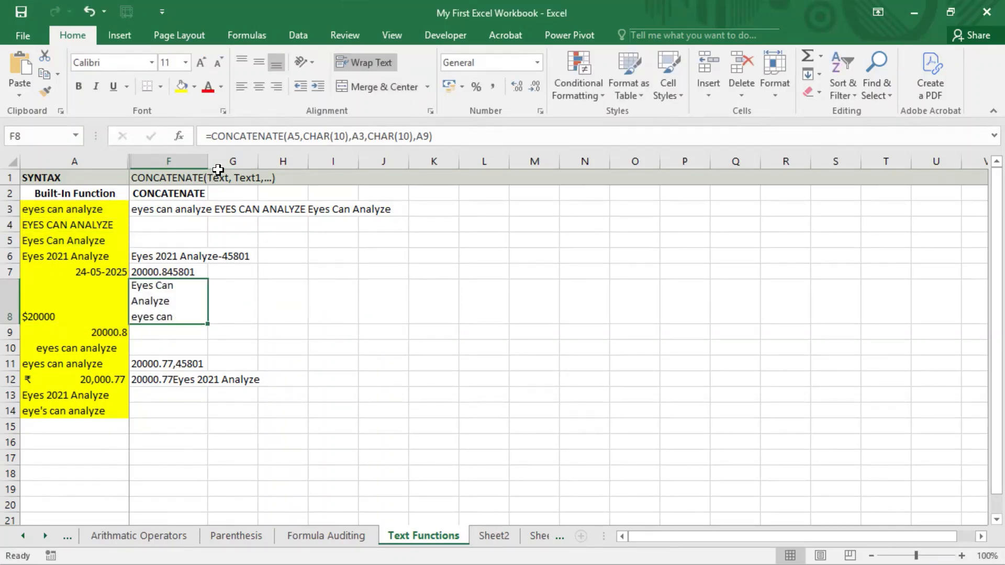
{"action": "left_click_drag", "start_coordinate": [208, 161], "coordinate": [260, 156]}
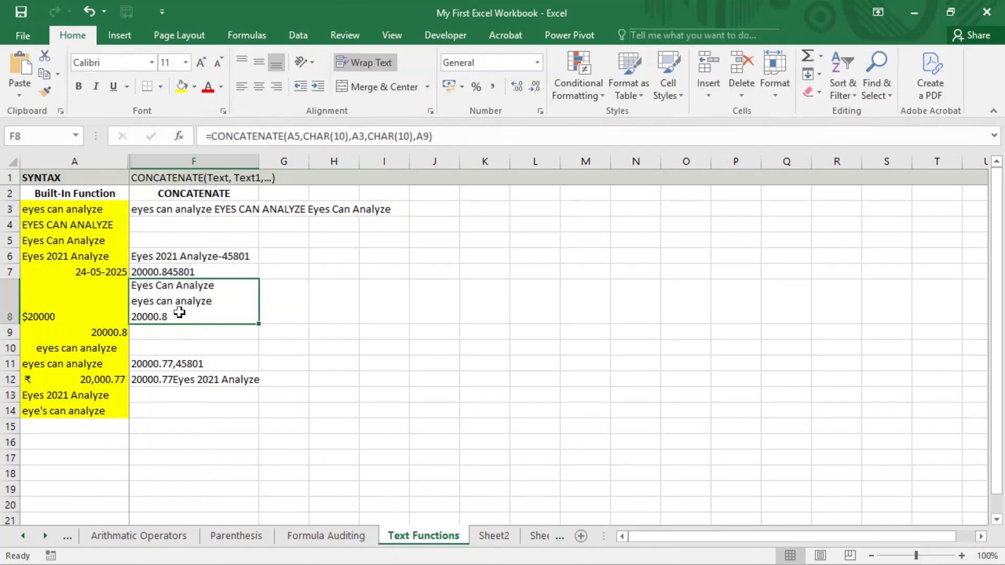
- Replace the A3 argument between the two CHAR(10) separators in the F8 formula with A7
{"action": "double_click", "coordinate": [190, 299]}
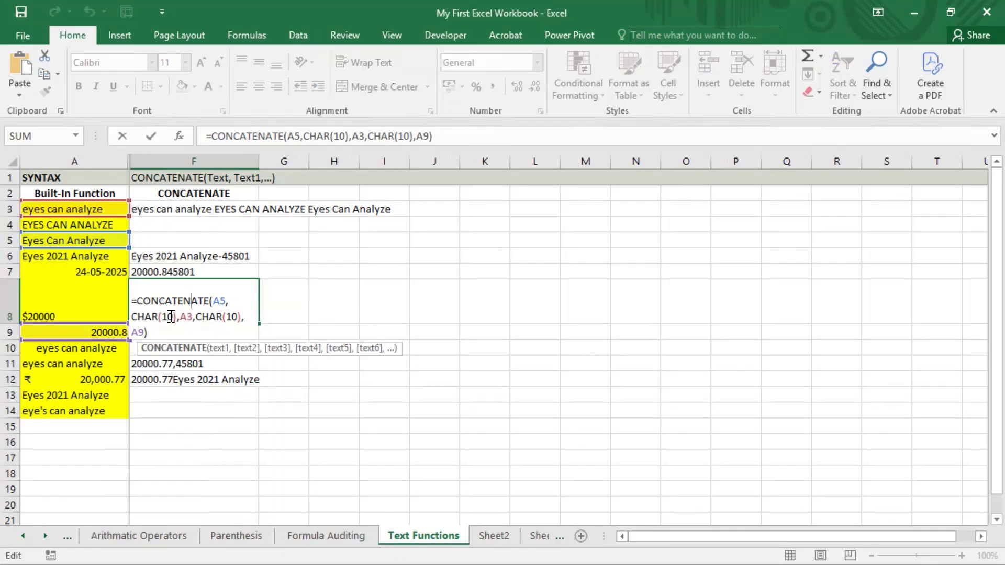
{"action": "left_click", "coordinate": [189, 314]}
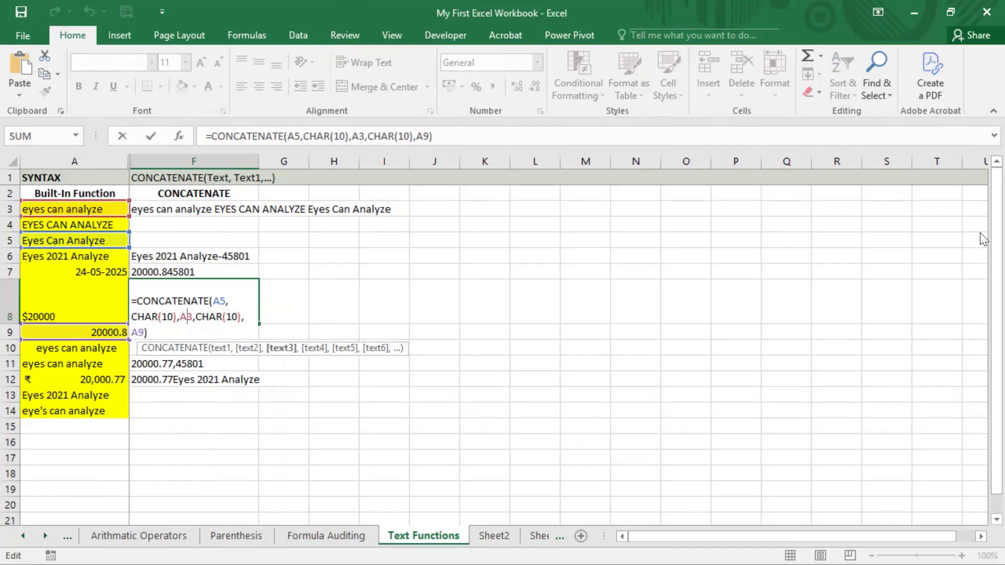
{"action": "key", "text": "Delete"}
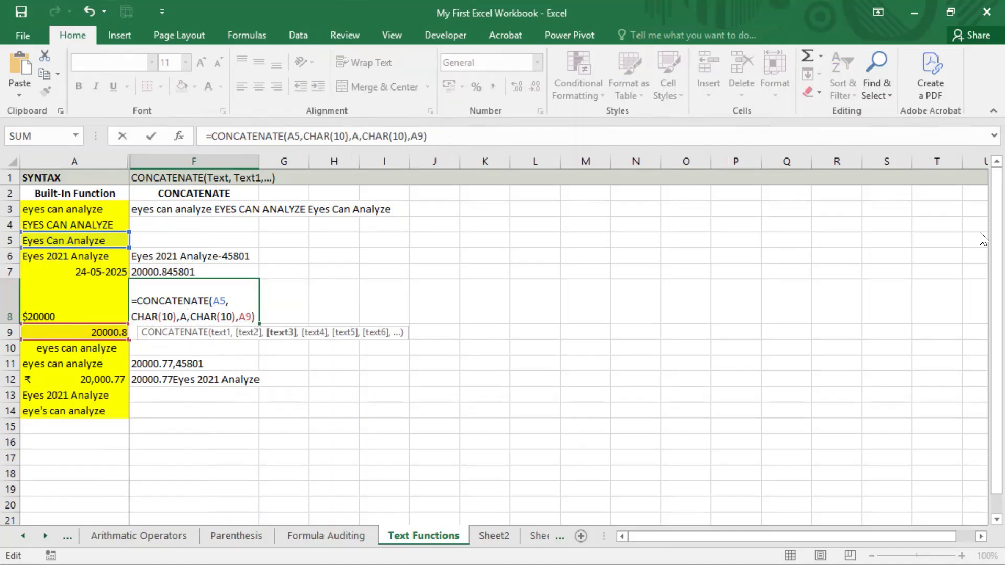
{"action": "type", "text": "7"}
{"action": "key", "text": "Return"}
{"action": "key", "text": "Up"}
{"action": "key", "text": "Up"}
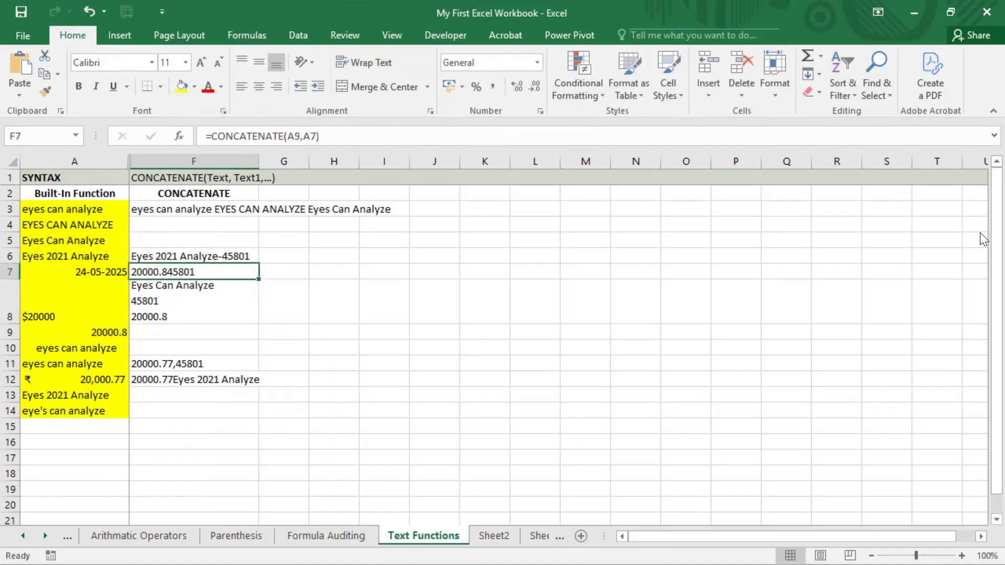
{"action": "key", "text": "Down"}
{"action": "key", "text": "Up"}
{"action": "key", "text": "Down"}
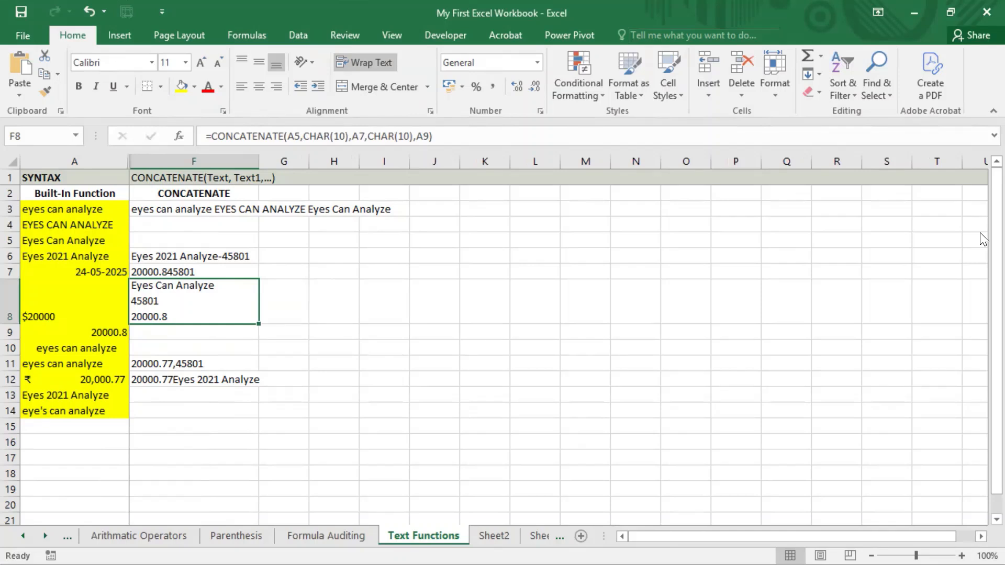
- Examine the first CHAR(10) argument in the F8 formula by highlighting it, leaving the formula as it is
{"action": "key", "text": "Down"}
{"action": "key", "text": "Up"}
{"action": "key", "text": "F2"}
{"action": "key", "text": "Up"}
{"action": "key", "text": "Left"}
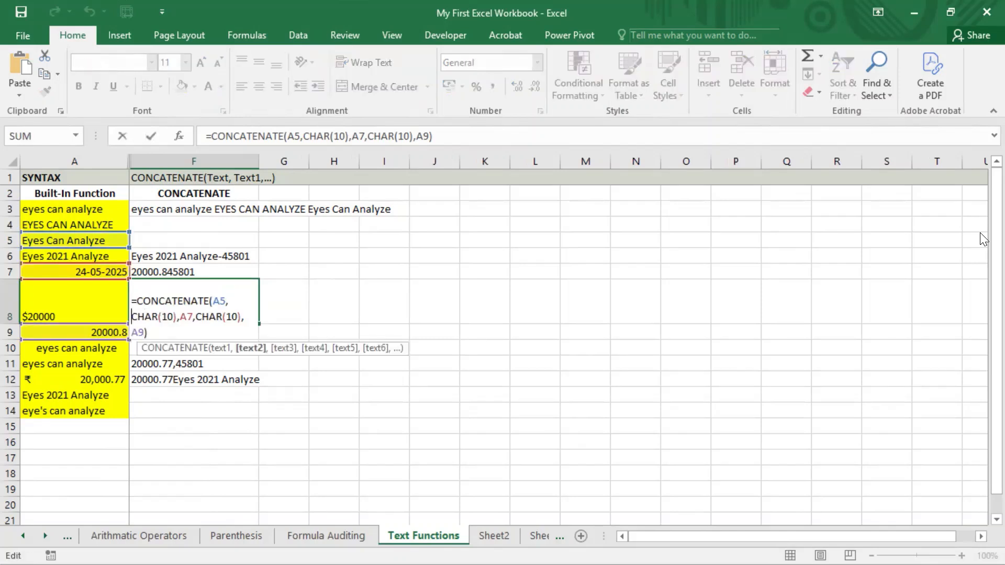
{"action": "key", "text": "shift+Right"}
{"action": "key", "text": "shift+Right"}
{"action": "key", "text": "shift+Right"}
{"action": "key", "text": "shift+Right"}
{"action": "key", "text": "shift+Right"}
{"action": "key", "text": "shift+Right"}
{"action": "key", "text": "shift+Right"}
{"action": "key", "text": "shift+Right"}
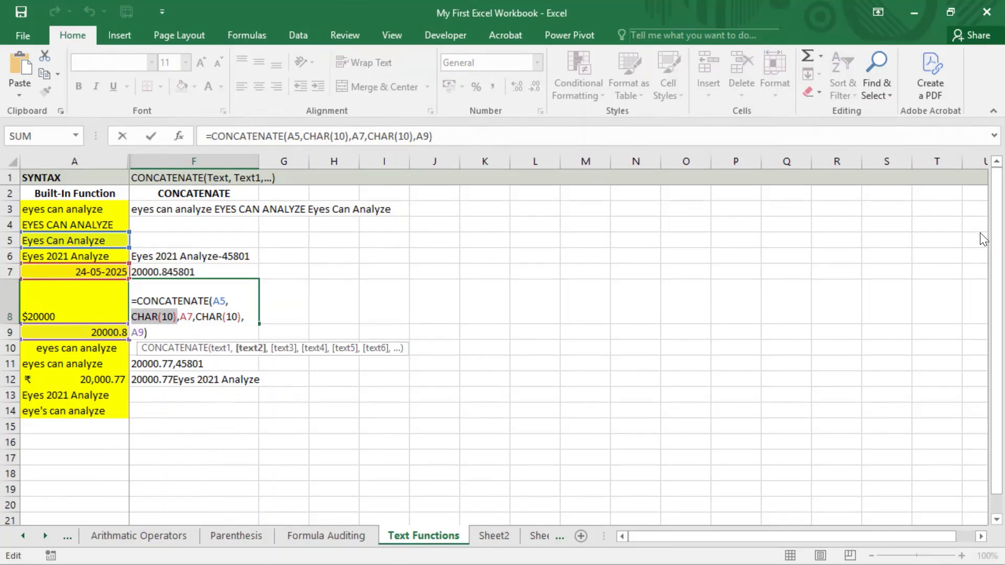
{"action": "key", "text": "ctrl+Return"}
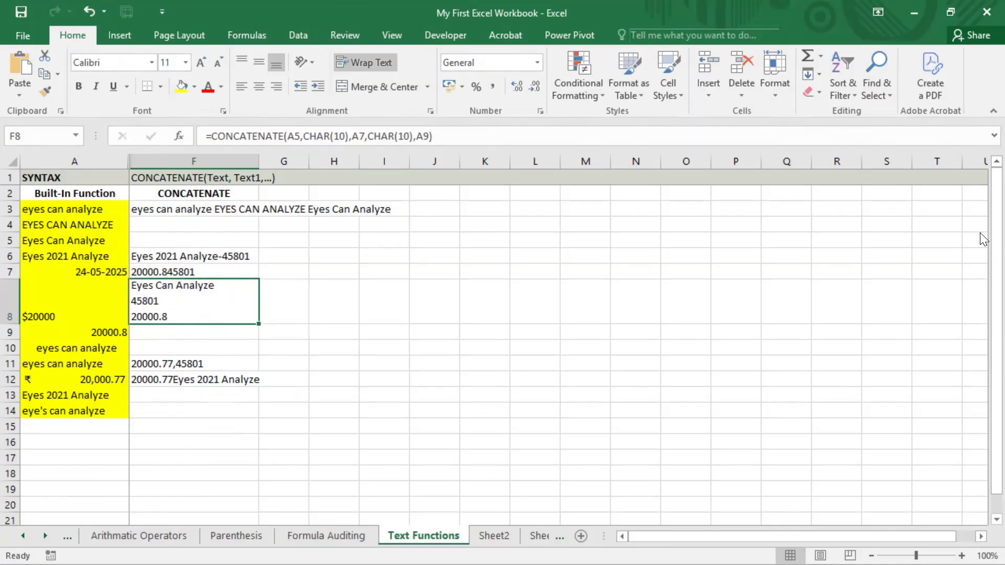
{"action": "key", "text": "Left"}
{"action": "key", "text": "Right"}
- Join the text "ECA" and the number 100000 in cell F9 with CONCATENATE and no separator
{"action": "left_click", "coordinate": [502, 1]}
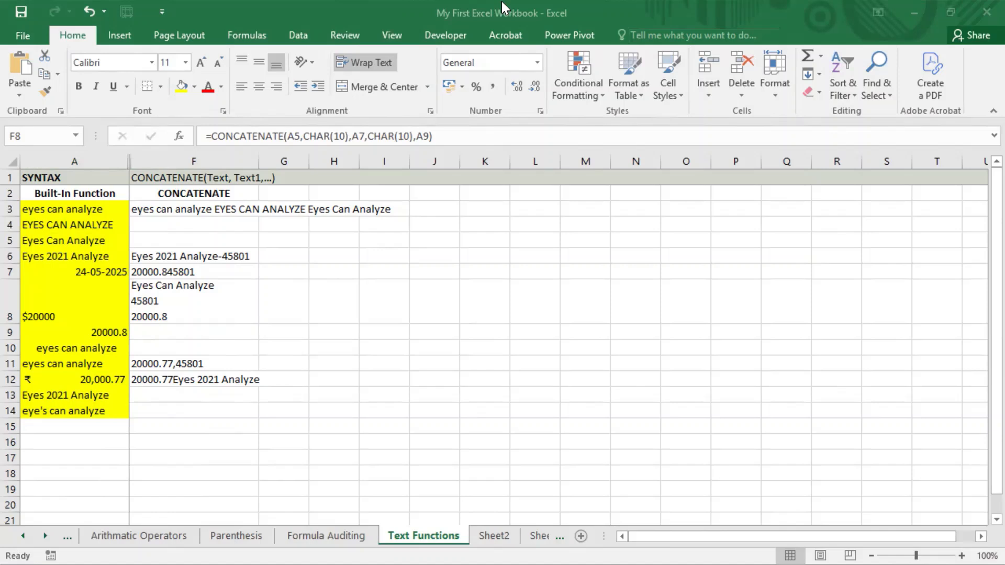
{"action": "left_click", "coordinate": [218, 336]}
{"action": "left_click", "coordinate": [229, 332]}
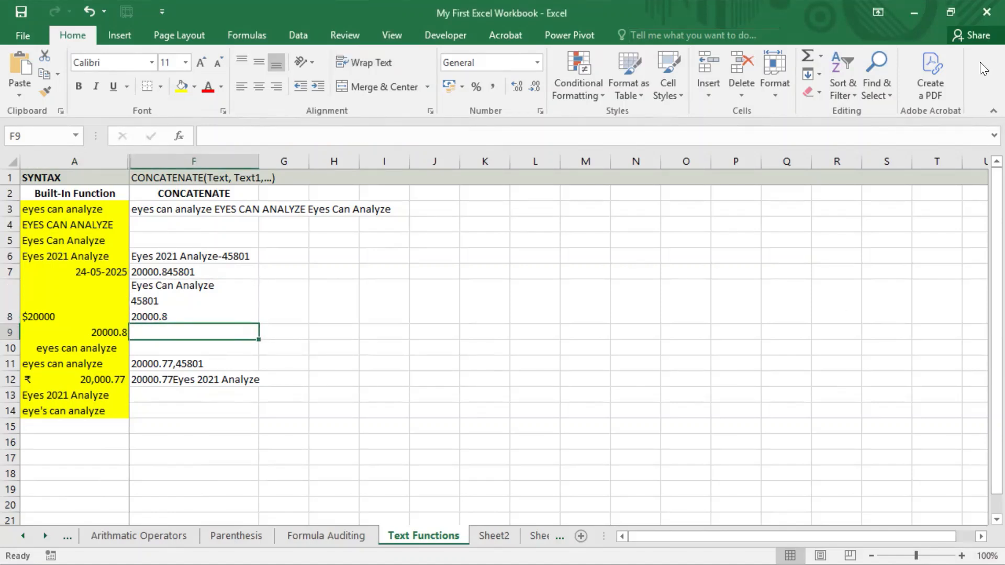
{"action": "type", "text": "=conc"}
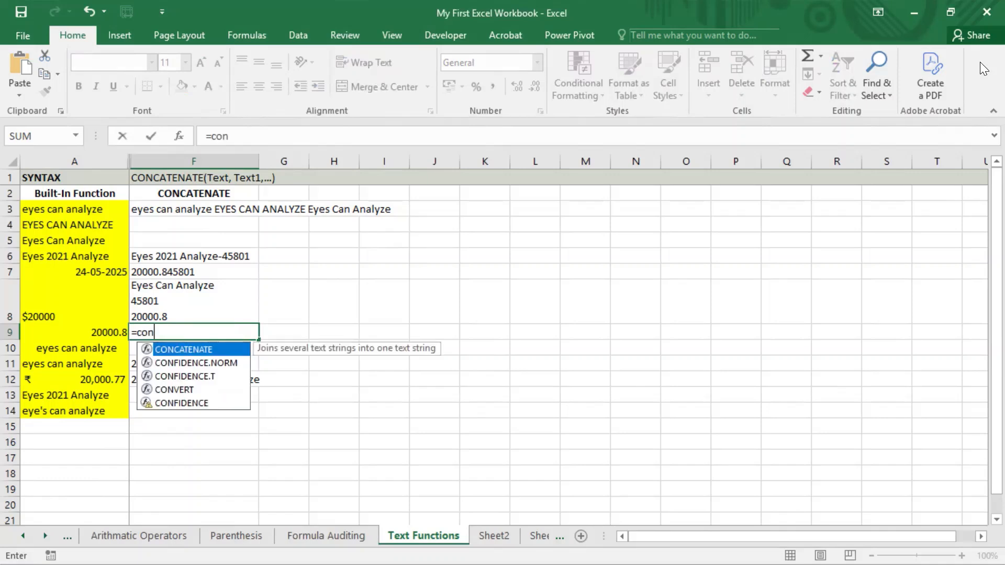
{"action": "key", "text": "Tab"}
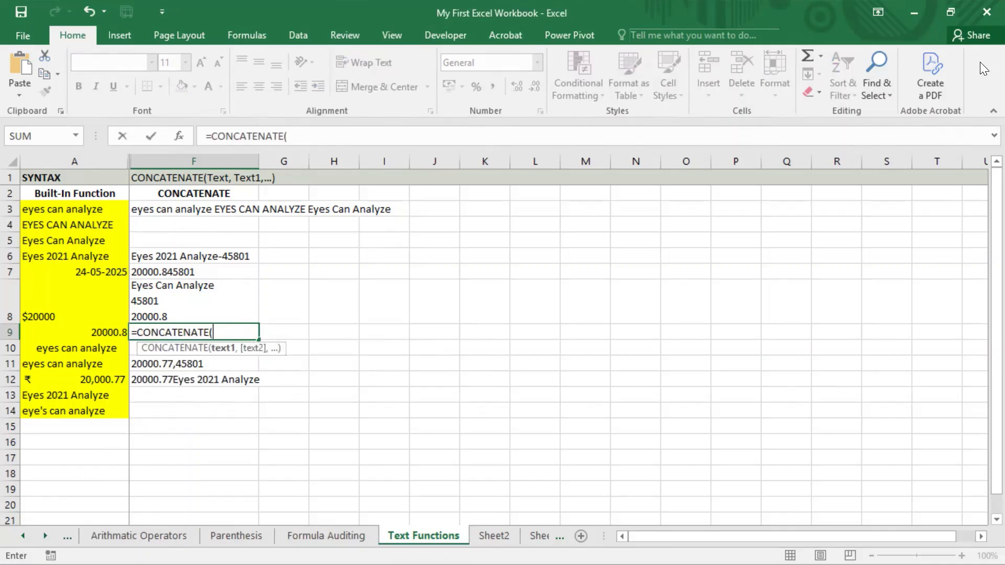
{"action": "type", "text": "\"ECA\","}
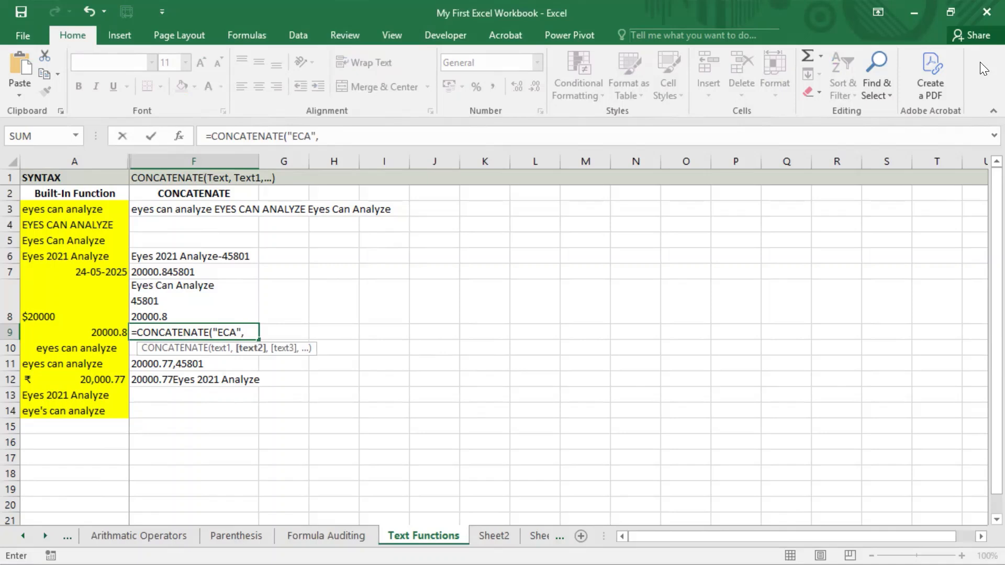
{"action": "type", "text": "100000)"}
{"action": "key", "text": "Return"}
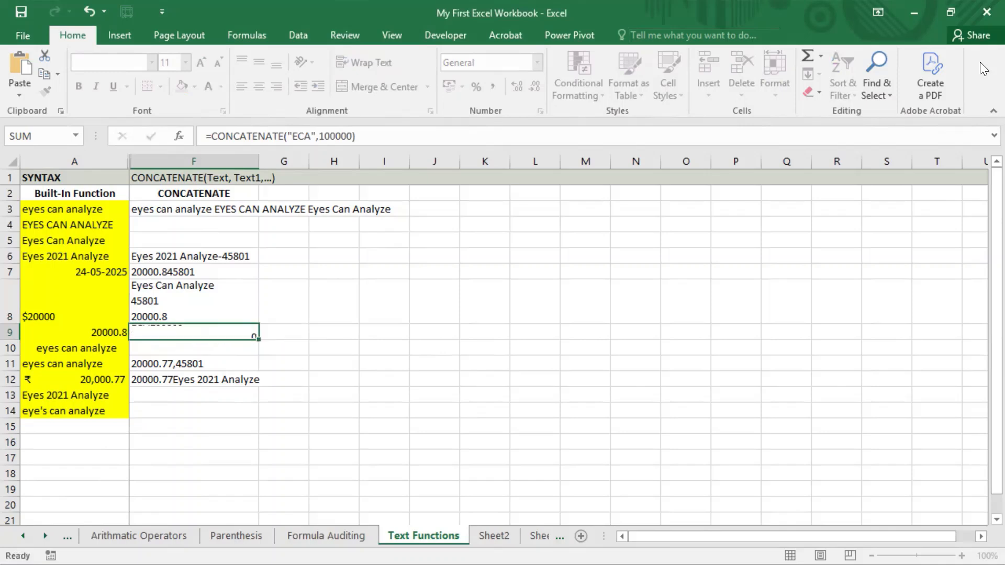
{"action": "key", "text": "Up"}
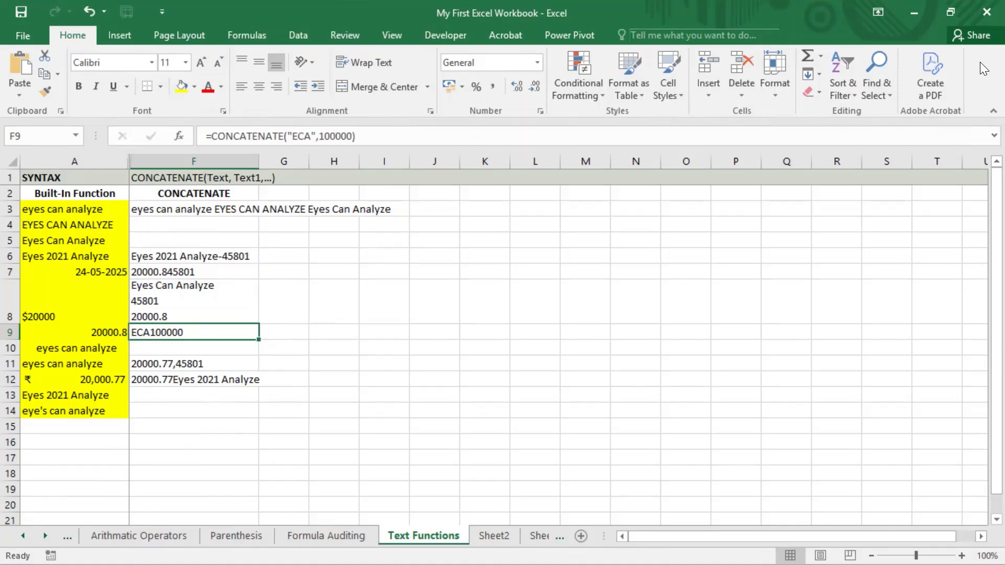
- Remove the number argument and closing quote from the CONCATENATE formula in F9, and re-enter them with 100000 as the second argument
{"action": "key", "text": "Down"}
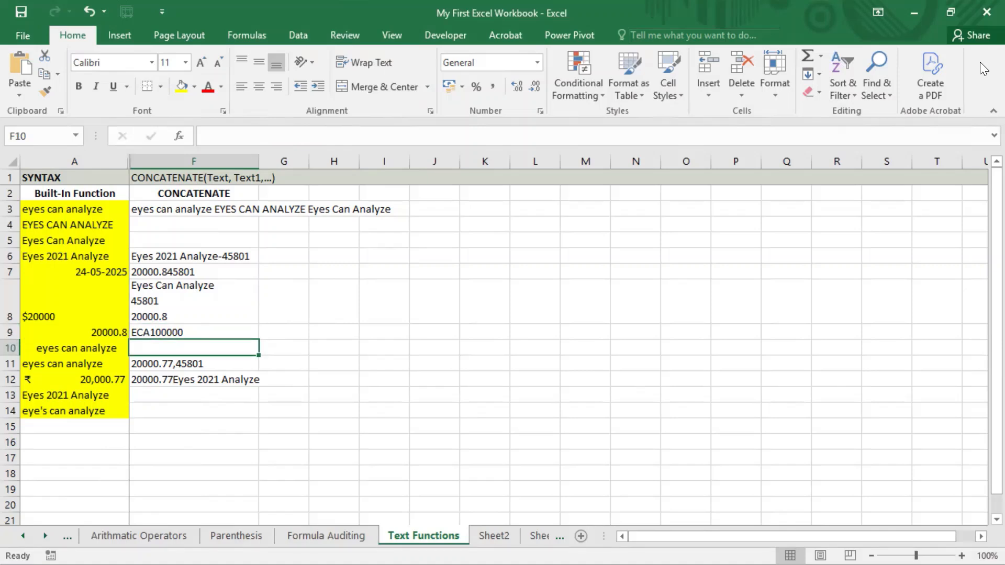
{"action": "key", "text": "Up"}
{"action": "key", "text": "F2"}
{"action": "key", "text": "Left"}
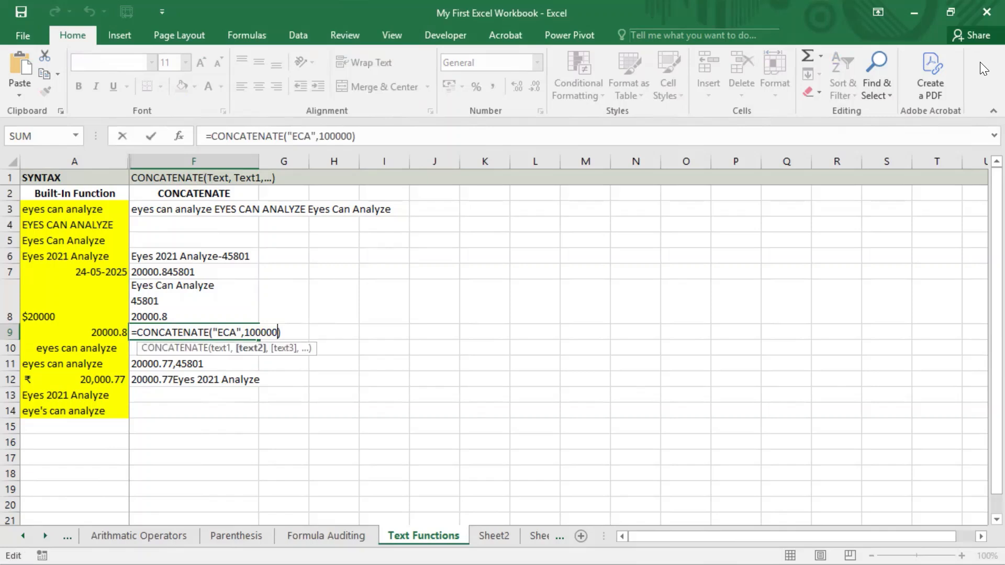
{"action": "key", "text": "BackSpace"}
{"action": "key", "text": "BackSpace"}
{"action": "key", "text": "BackSpace"}
{"action": "key", "text": "BackSpace"}
{"action": "key", "text": "BackSpace"}
{"action": "key", "text": "BackSpace"}
{"action": "key", "text": "BackSpace"}
{"action": "key", "text": "BackSpace"}
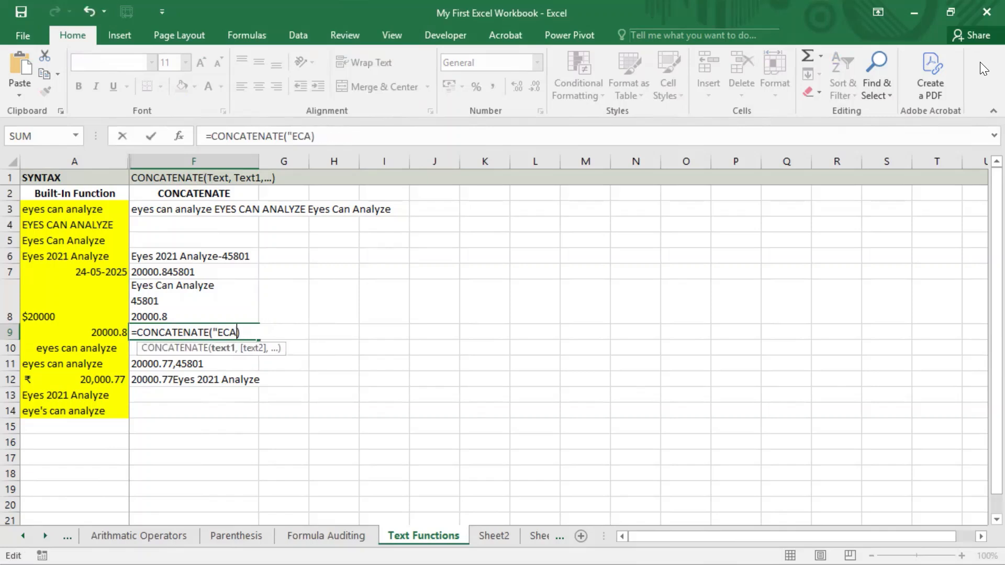
{"action": "type", "text": "\",100000"}
{"action": "key", "text": "Return"}
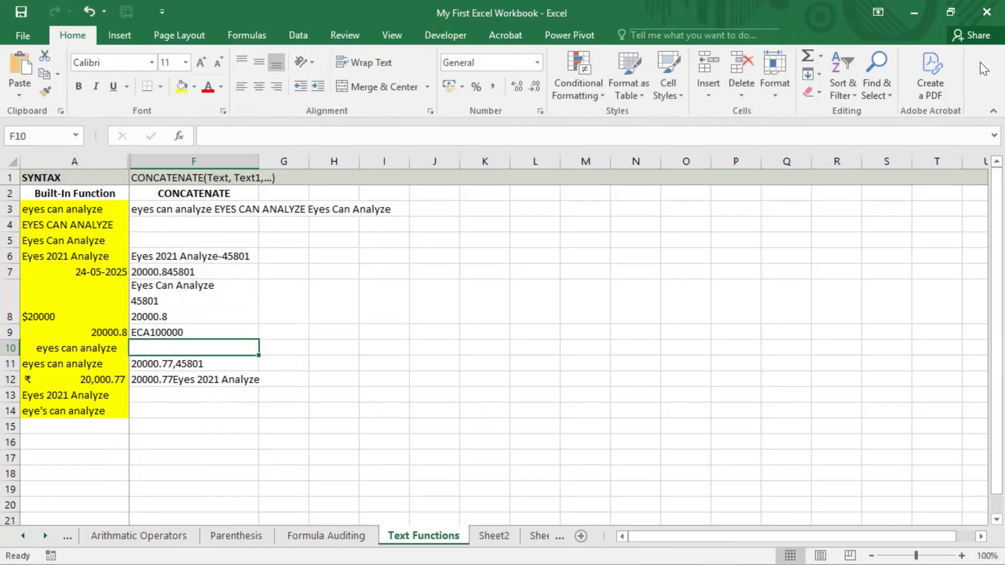
- Start a CONCATENATE formula in cell F10 with A3 as its first argument
{"action": "type", "text": "="}
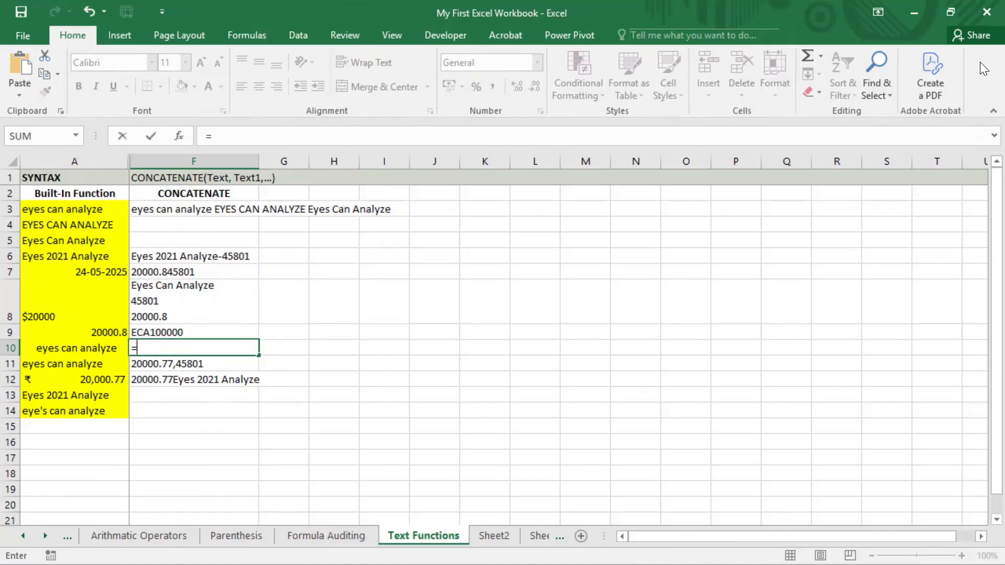
{"action": "type", "text": "con"}
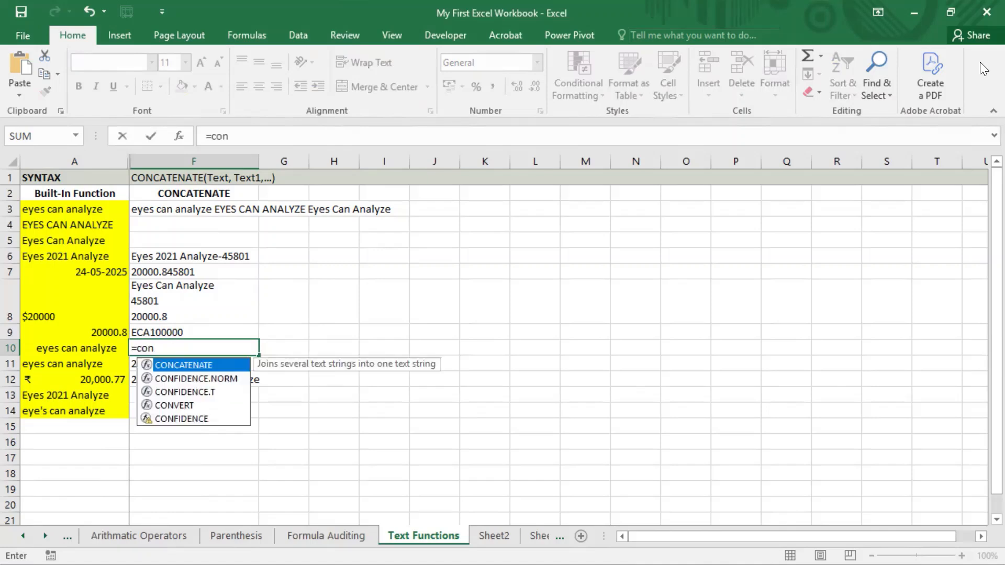
{"action": "key", "text": "Tab"}
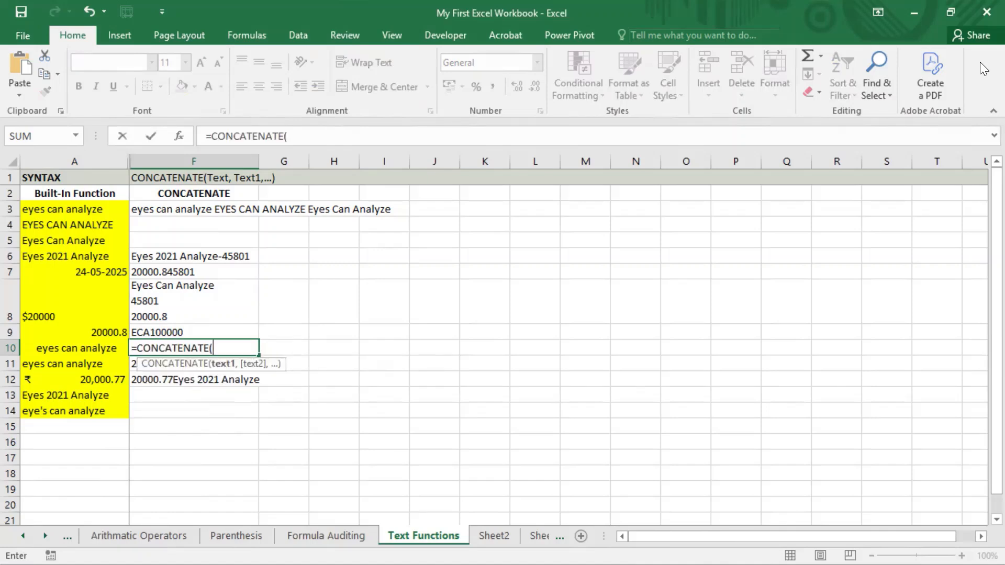
{"action": "key", "text": "Up"}
{"action": "key", "text": "Up"}
{"action": "key", "text": "Up"}
{"action": "key", "text": "Up"}
{"action": "key", "text": "Up"}
{"action": "key", "text": "Up"}
{"action": "key", "text": "Up"}
{"action": "key", "text": "Left"}
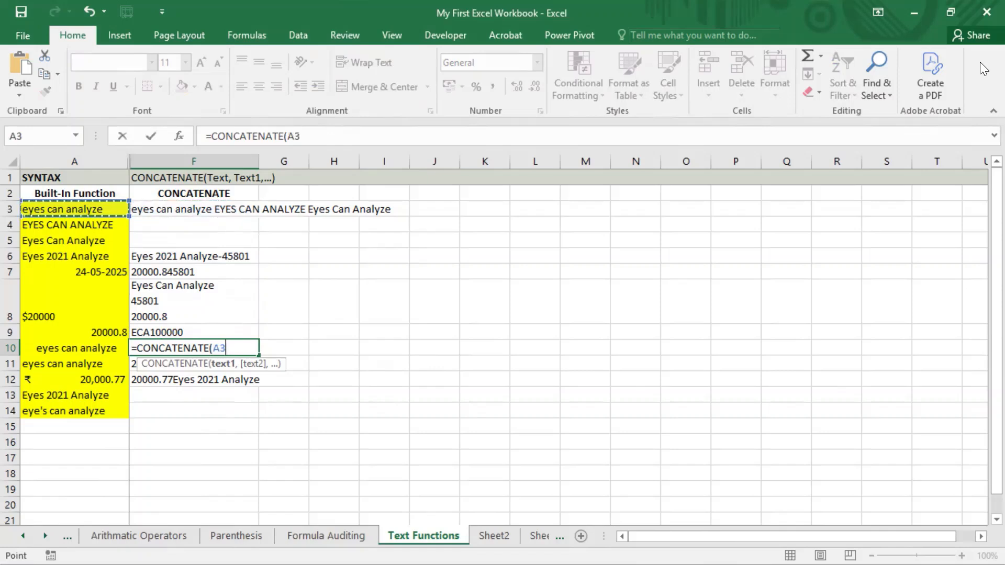
- Complete the F10 formula with EyesCanAnalyze, without quotation marks, as the second argument
{"action": "type", "text": ",\""}
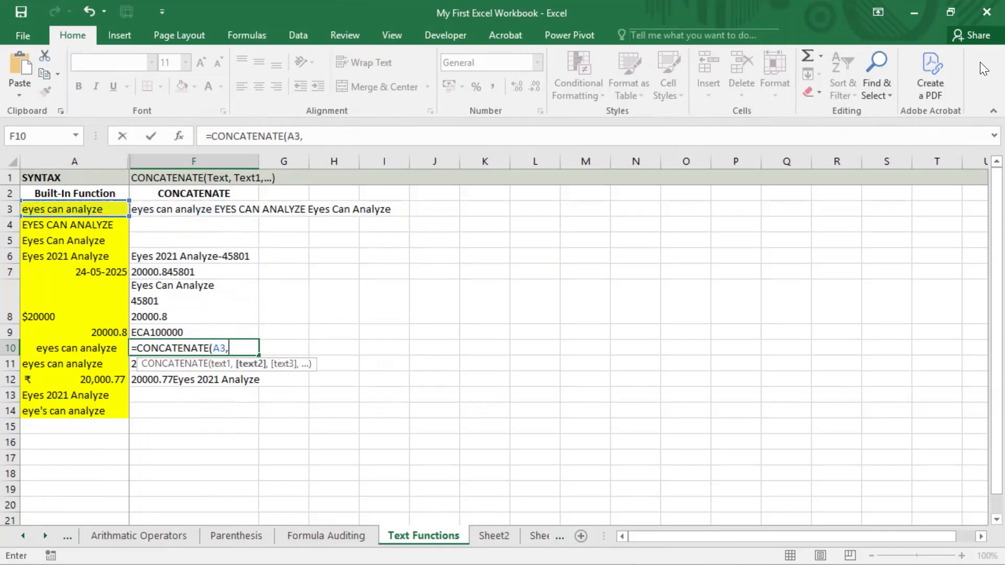
{"action": "key", "text": "BackSpace"}
{"action": "type", "text": "Eyue"}
{"action": "key", "text": "BackSpace"}
{"action": "key", "text": "BackSpace"}
{"action": "type", "text": "esCan"}
{"action": "type", "text": "Ana"}
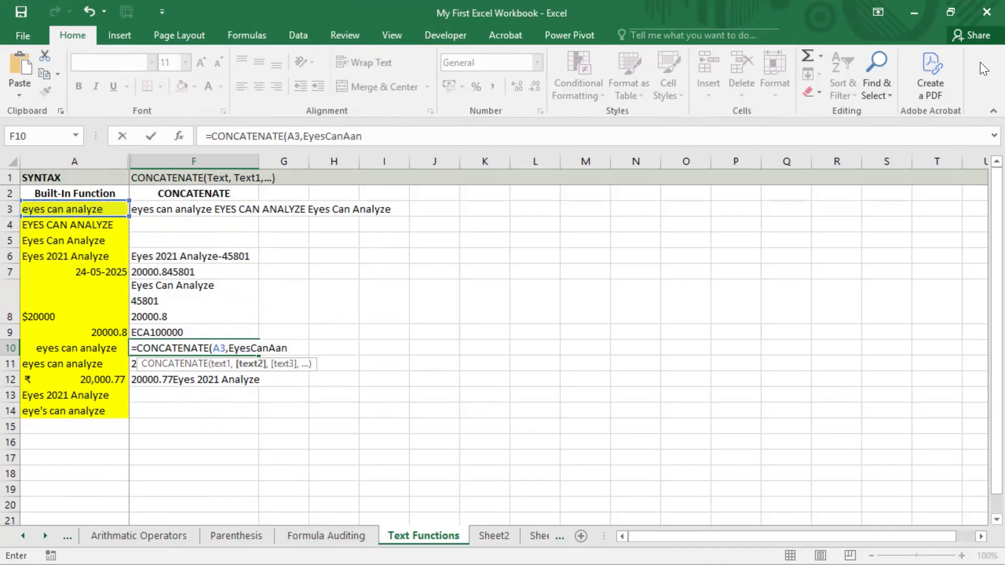
{"action": "key", "text": "BackSpace"}
{"action": "key", "text": "BackSpace"}
{"action": "type", "text": "naluz"}
{"action": "key", "text": "BackSpace"}
{"action": "key", "text": "BackSpace"}
{"action": "type", "text": "yze)"}
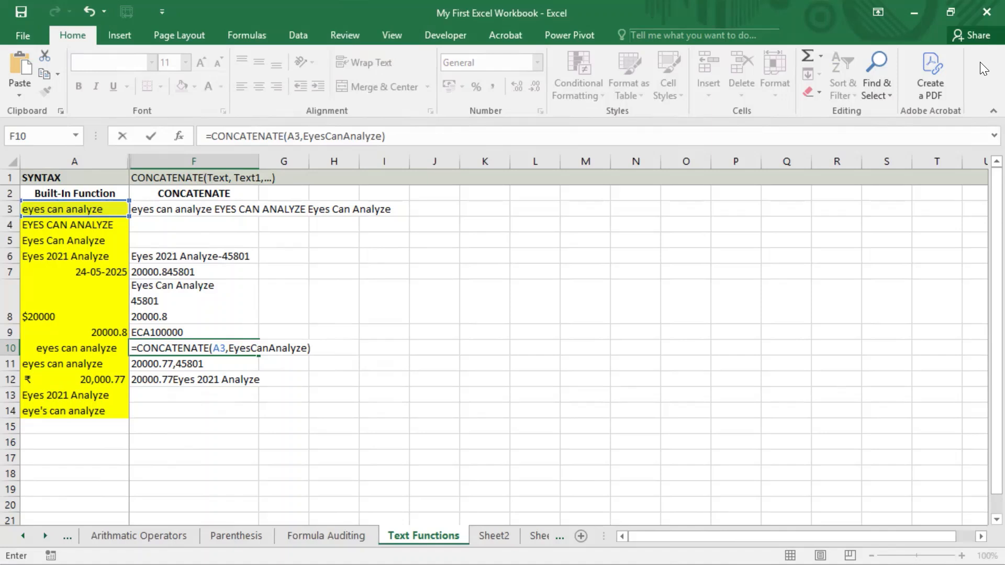
{"action": "key", "text": "Return"}
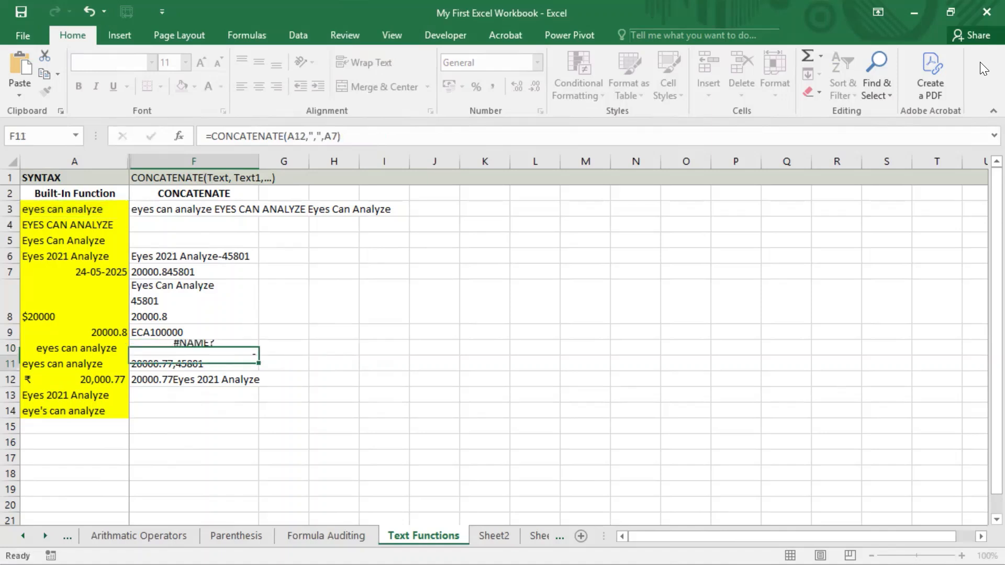
- Examine the unquoted EyesCanAnalyze argument in the F10 formula by highlighting it, leaving the formula as it is
{"action": "key", "text": "Up"}
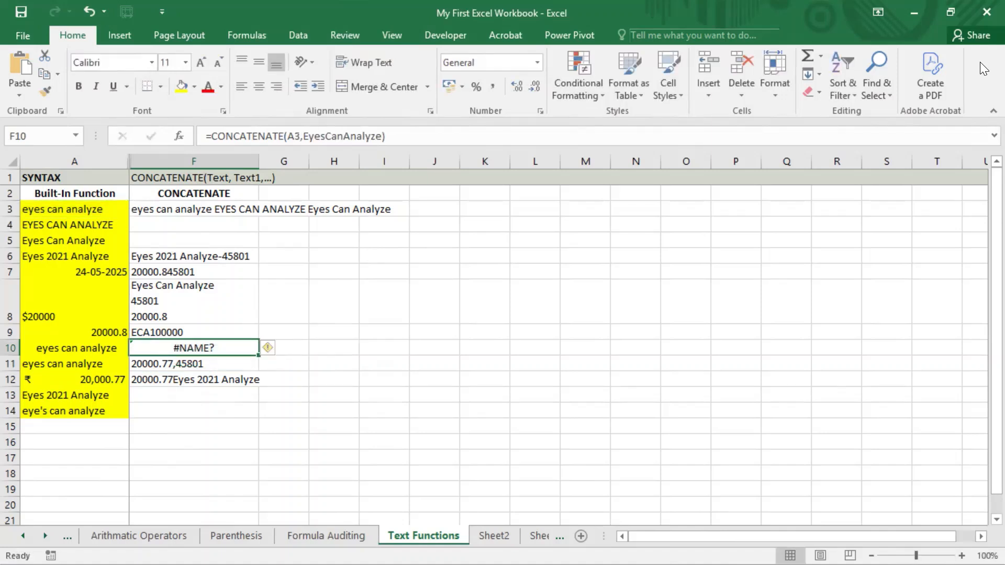
{"action": "key", "text": "F2"}
{"action": "key", "text": "Left"}
{"action": "key", "text": "Left"}
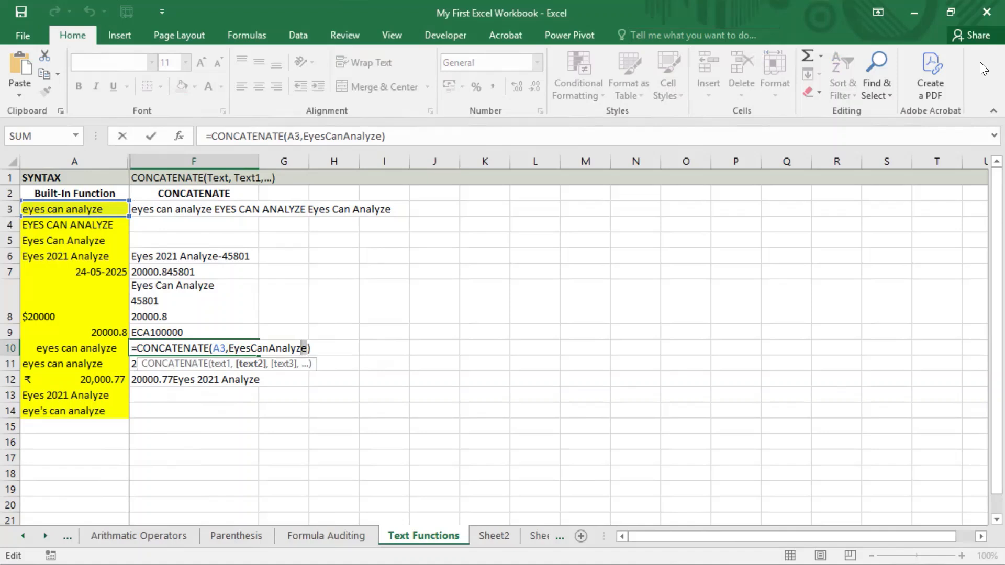
{"action": "key", "text": "shift+Left"}
{"action": "key", "text": "shift+Left"}
{"action": "key", "text": "shift+Left"}
{"action": "key", "text": "shift+Left"}
{"action": "key", "text": "shift+Left"}
{"action": "key", "text": "shift+Left"}
{"action": "key", "text": "shift+Left"}
{"action": "key", "text": "shift+Left"}
{"action": "key", "text": "shift+Left"}
{"action": "key", "text": "shift+Left"}
{"action": "key", "text": "shift+Left"}
{"action": "key", "text": "shift+Left"}
{"action": "key", "text": "shift+Left"}
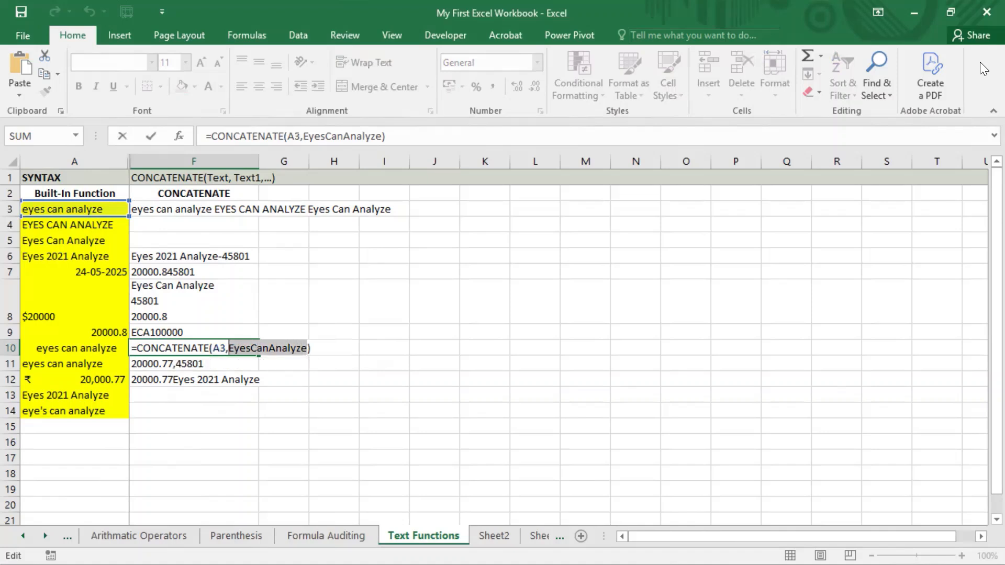
{"action": "key", "text": "Return"}
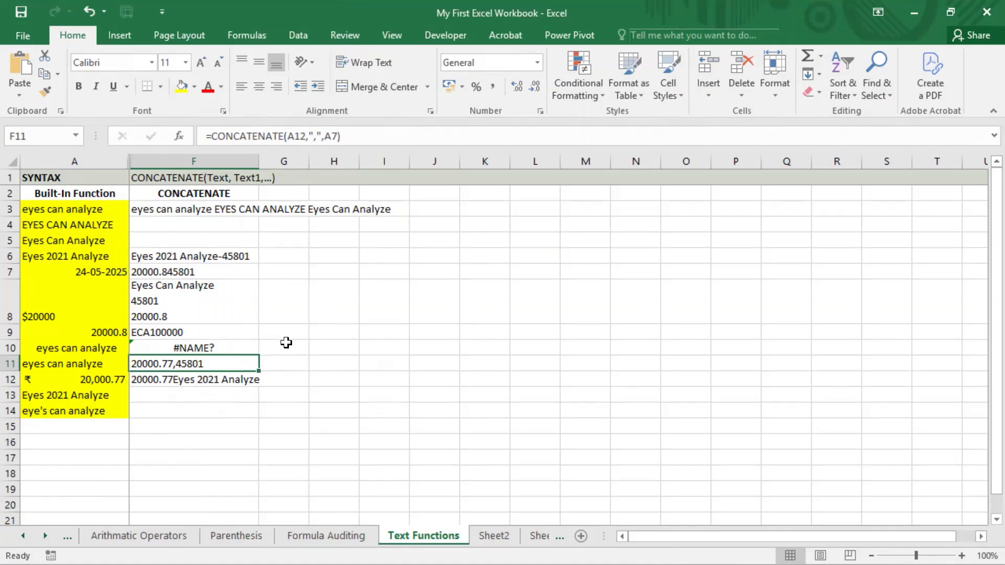
- Highlight the CONCATENATE results in F3:F14 for review and leave the workbook window
{"action": "left_click_drag", "start_coordinate": [207, 209], "coordinate": [201, 406]}
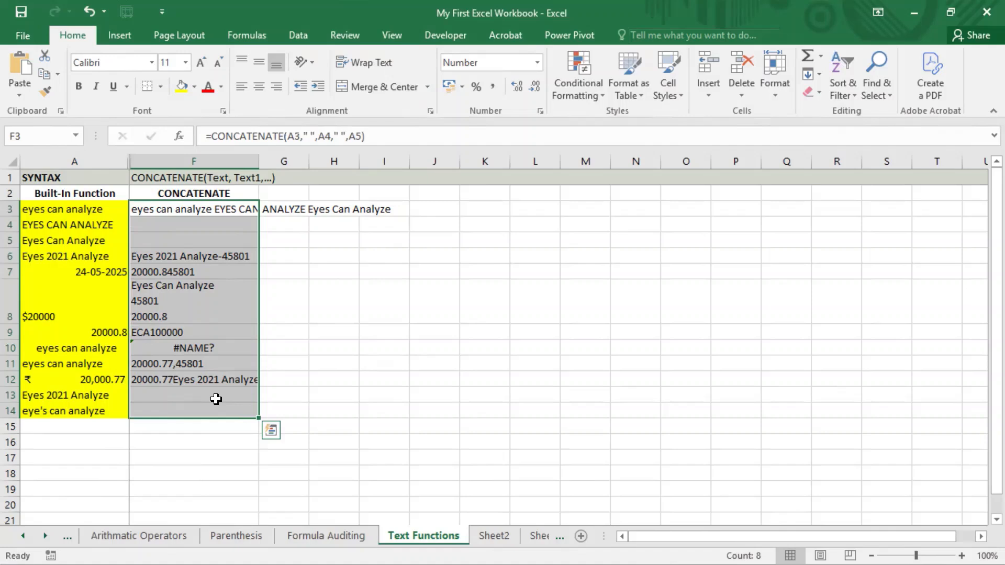
{"action": "key", "text": "alt+Tab"}
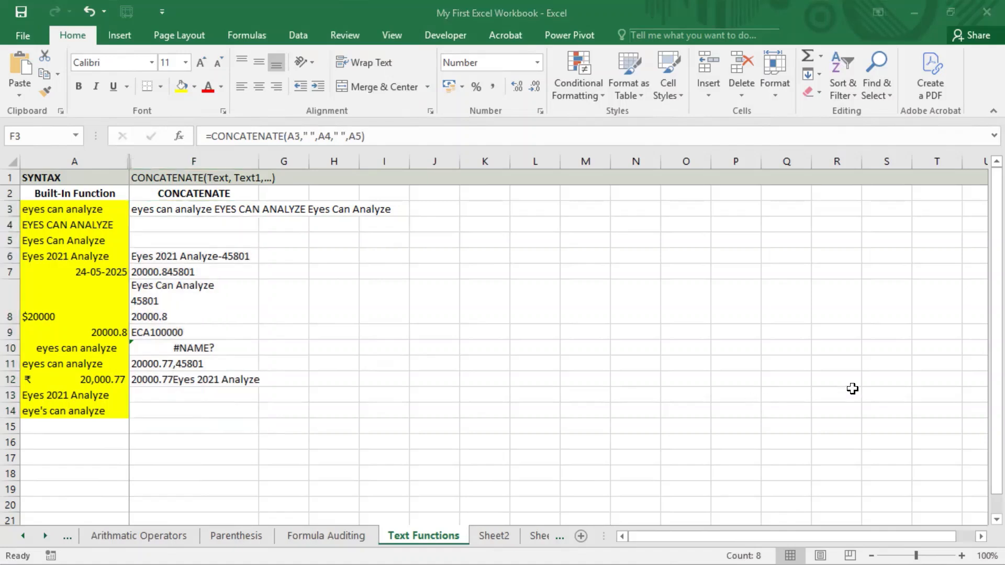